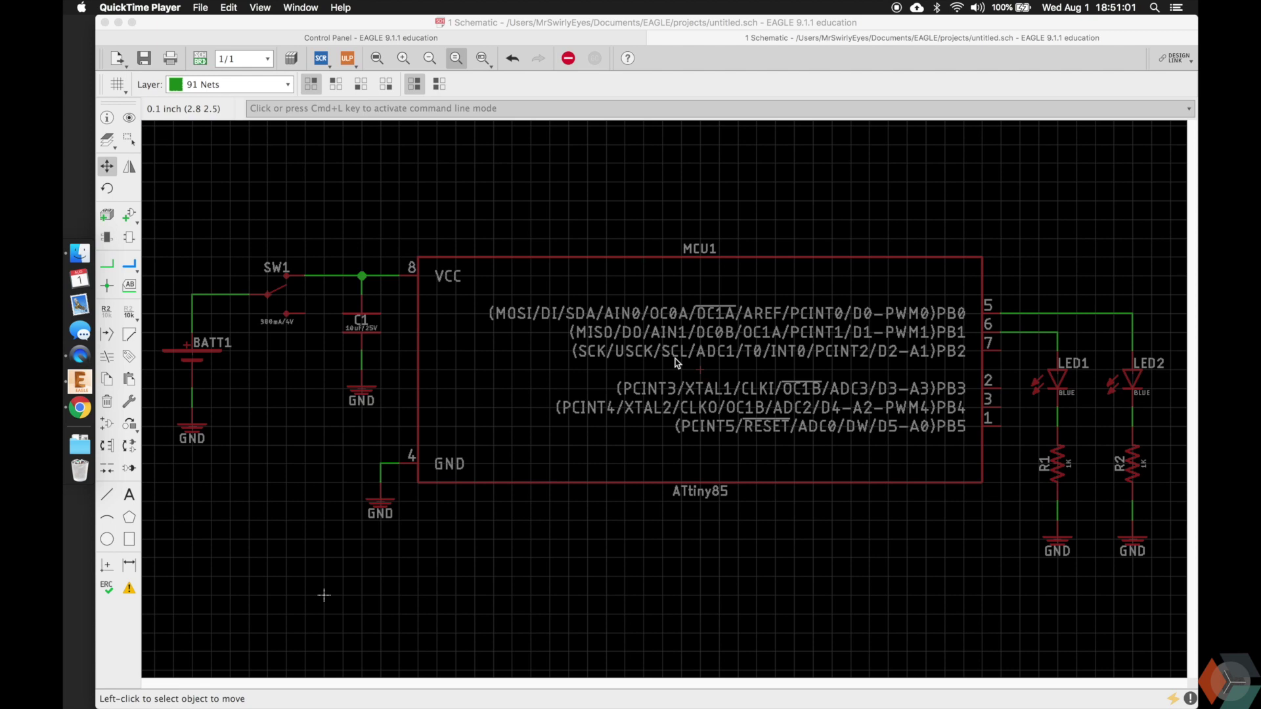
Save the schematic via Save As under the name learning_eagle, then switch toward its board
click(677, 362)
click(150, 7)
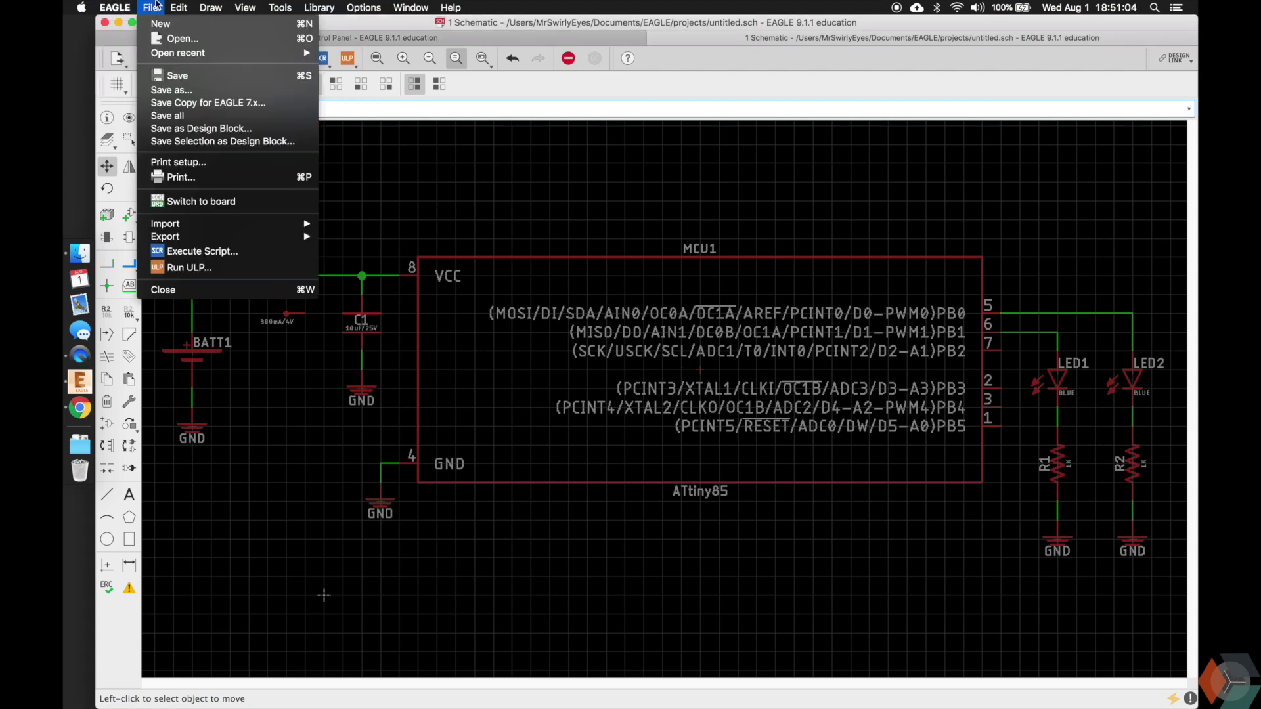
click(282, 77)
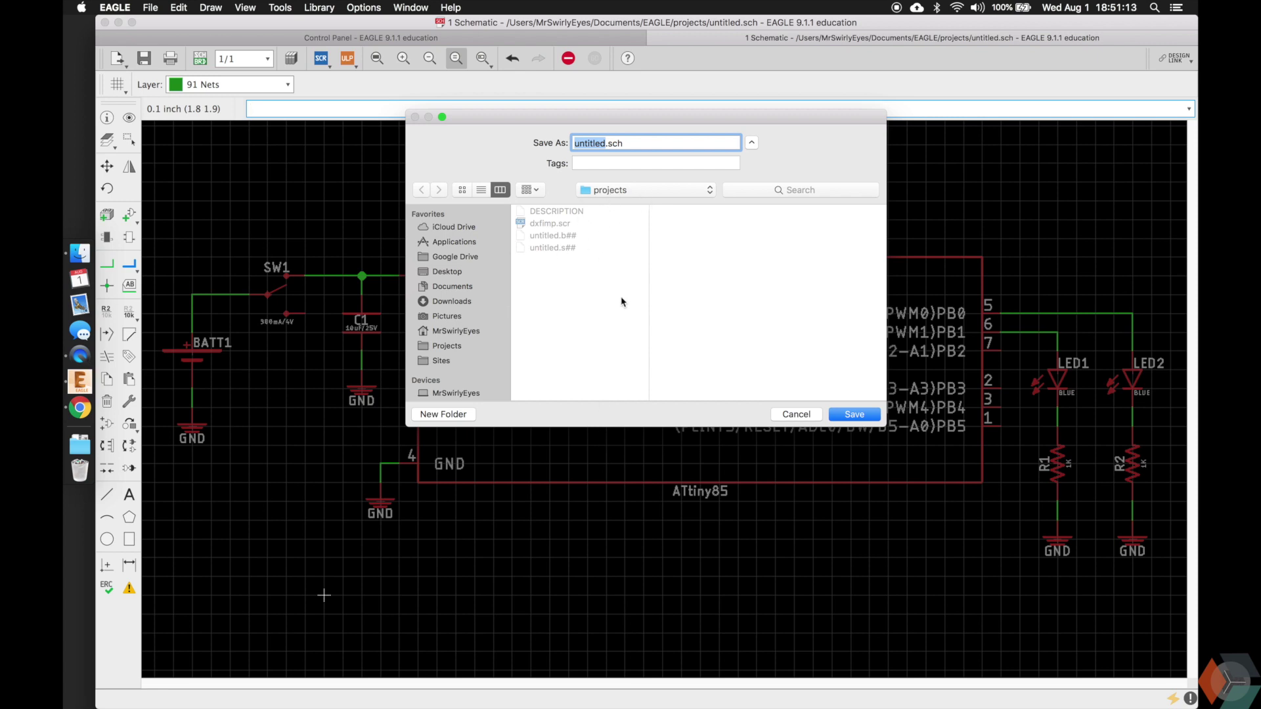
text(learning_eagle)
key(Return)
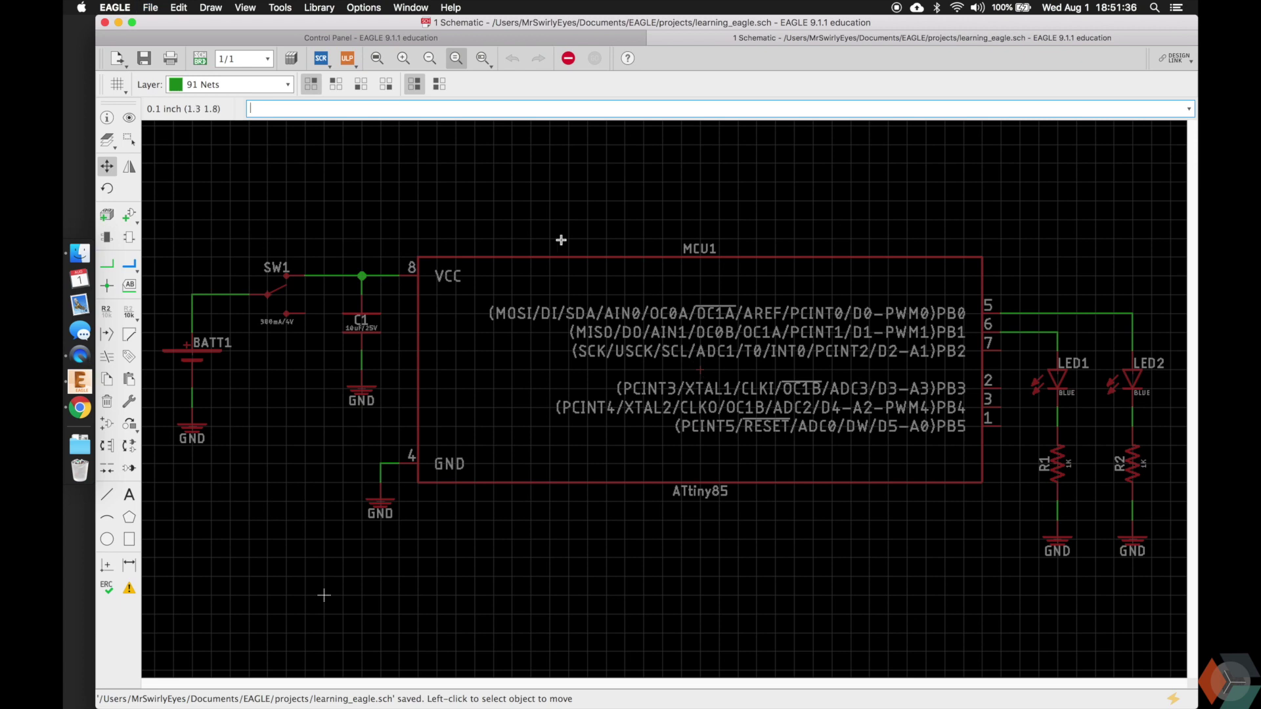
click(199, 57)
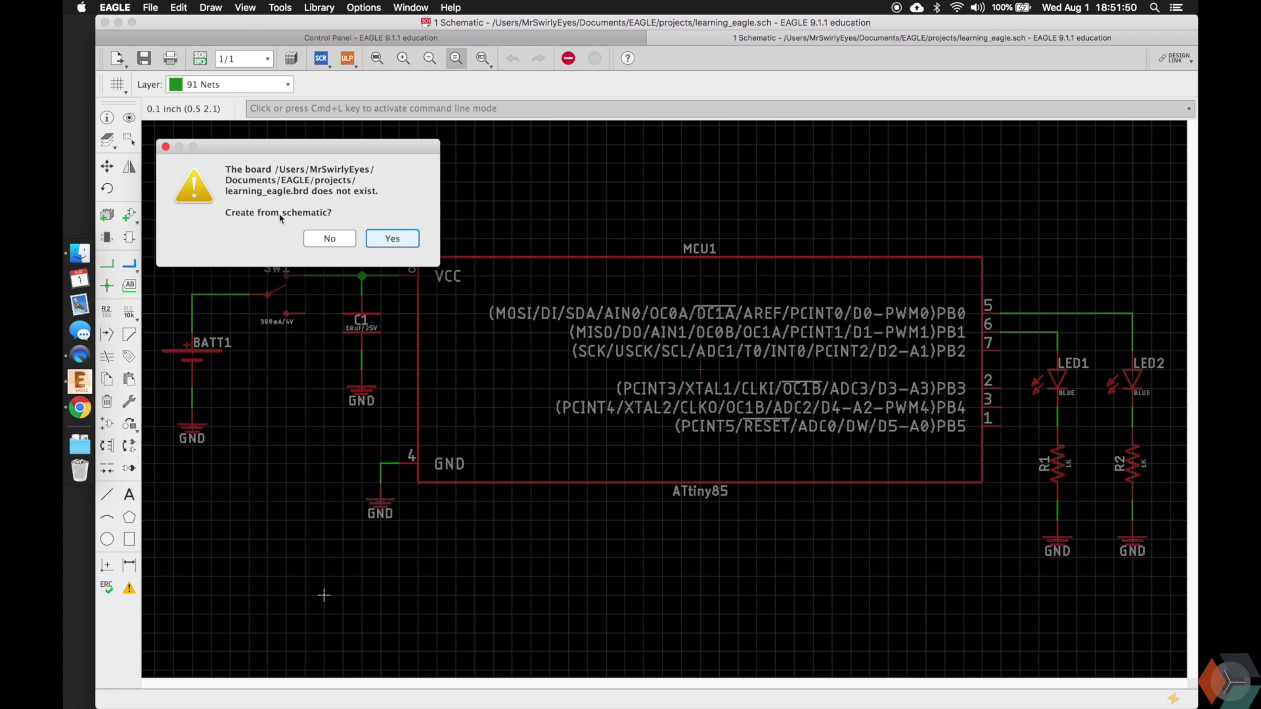
Create learning_eagle.brd from the schematic, with its parts placed beside the empty outline
click(405, 240)
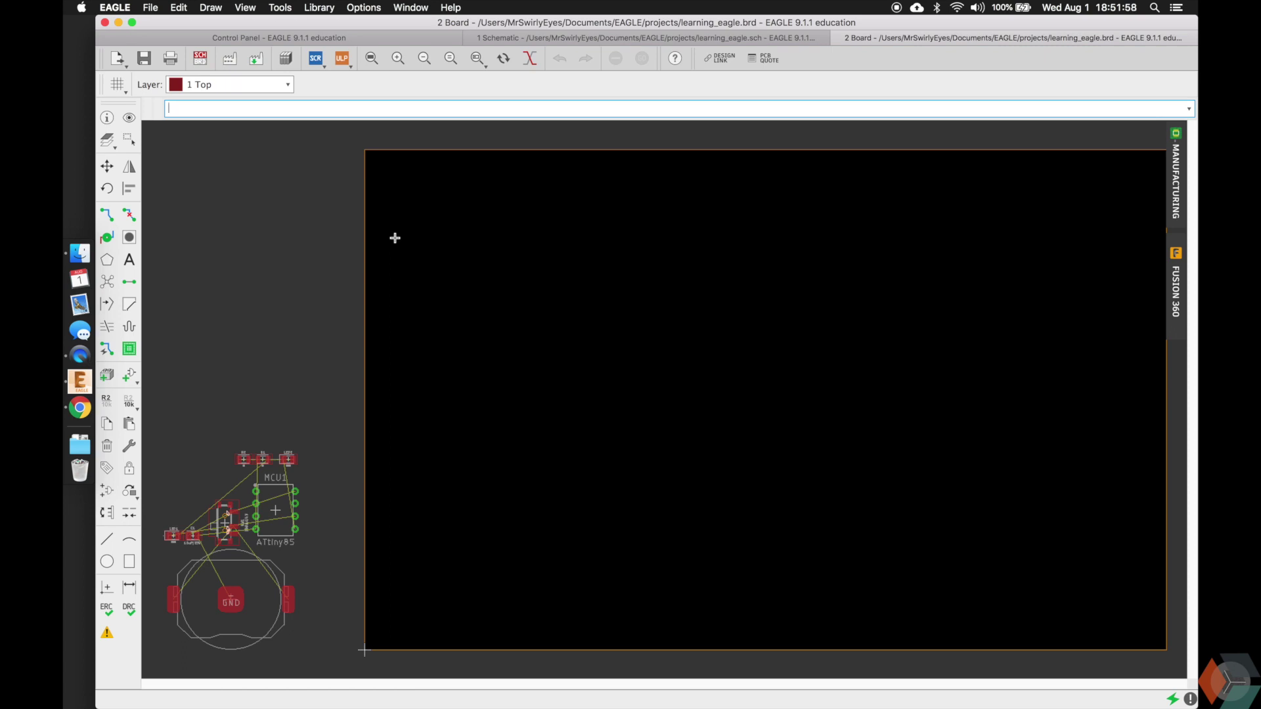
click(129, 140)
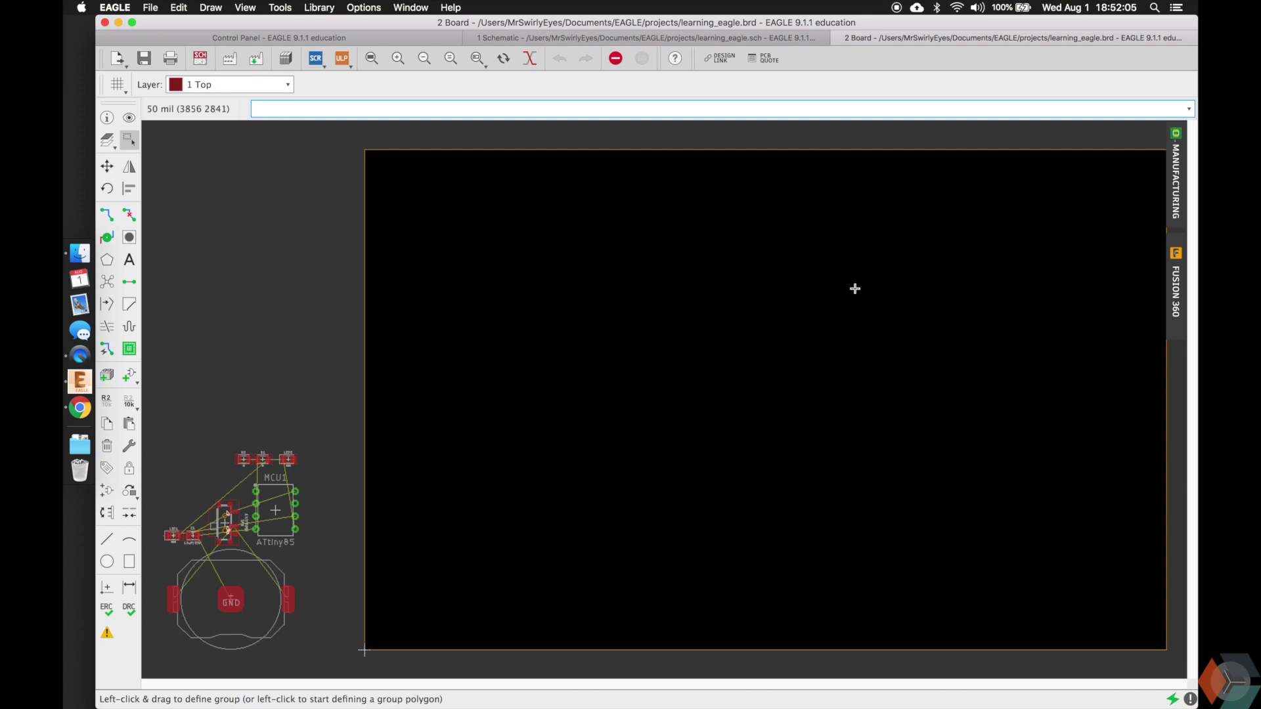
key(Escape)
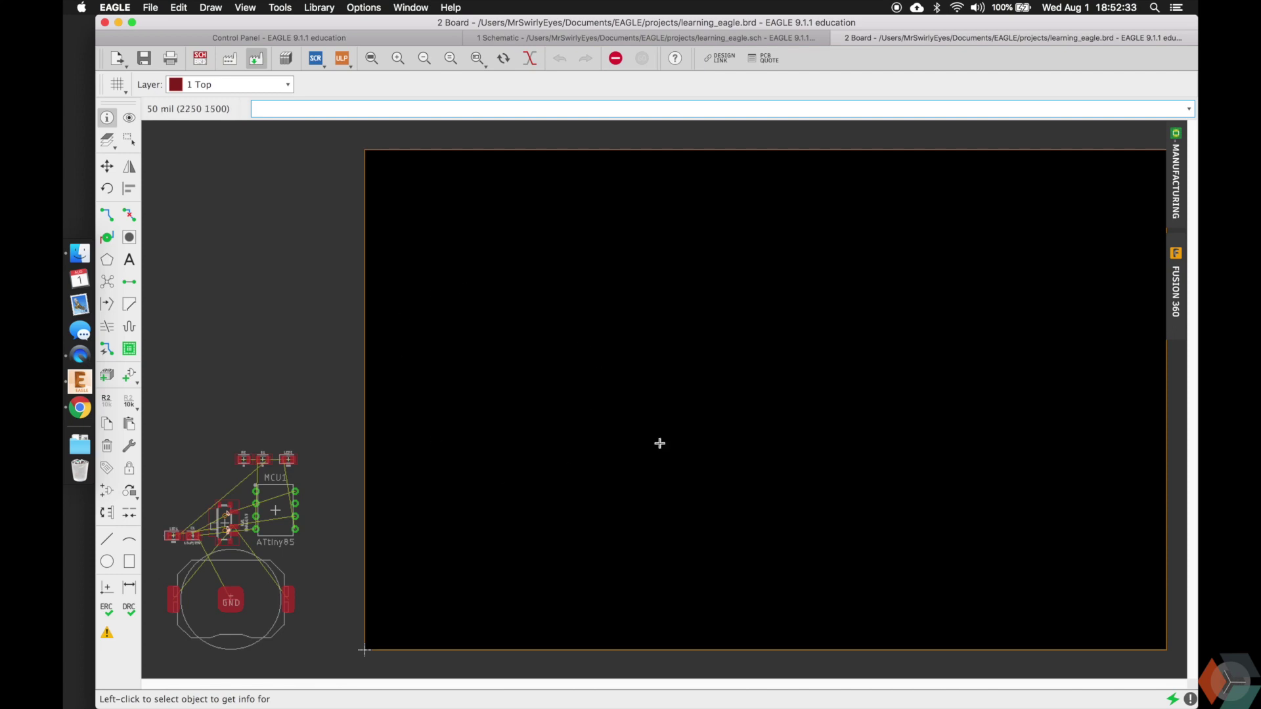
Turn the board grid on and set it to 1 mm with a 0.5 mm alternate step
text(grid on)
key(Return)
text(gri)
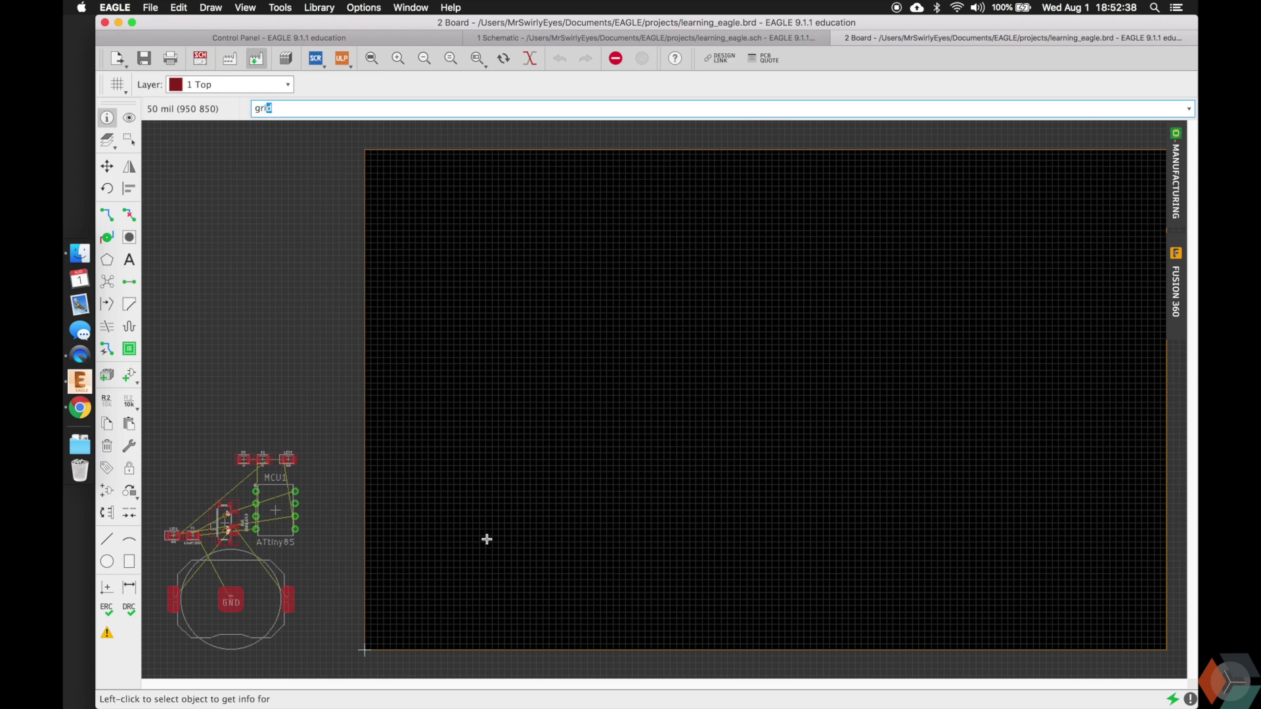
text(d)
key(Return)
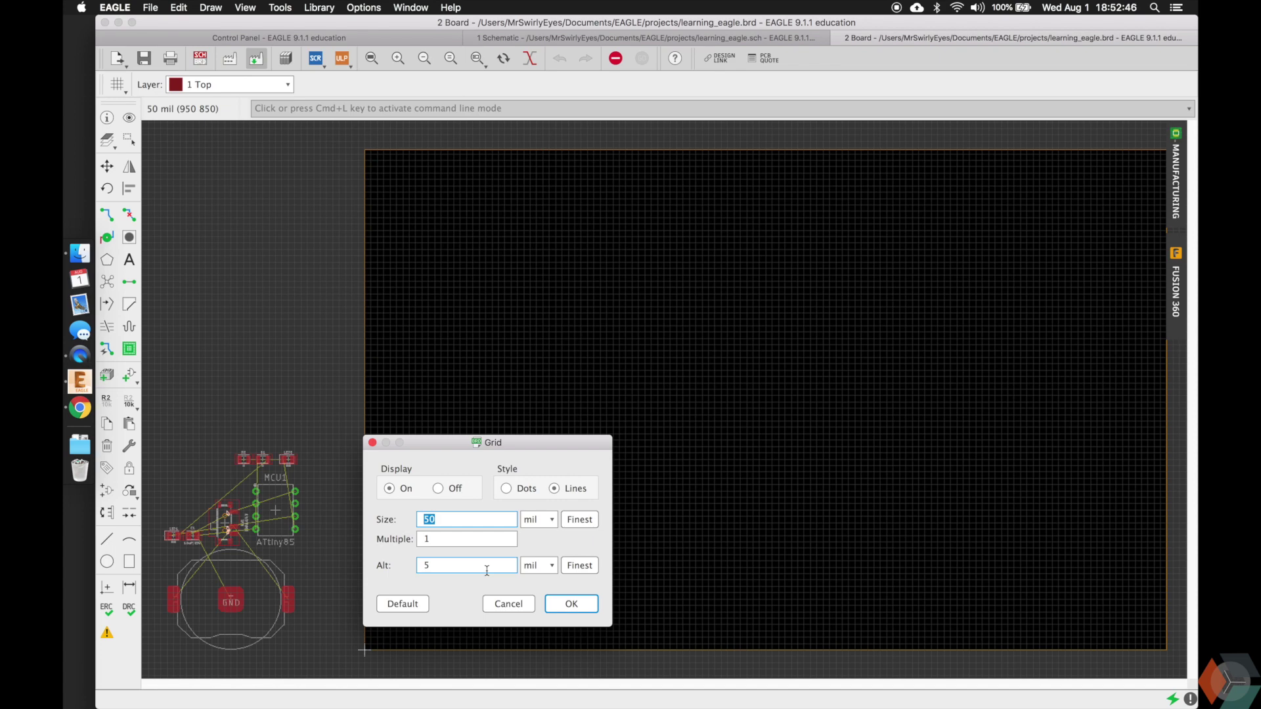
click(538, 519)
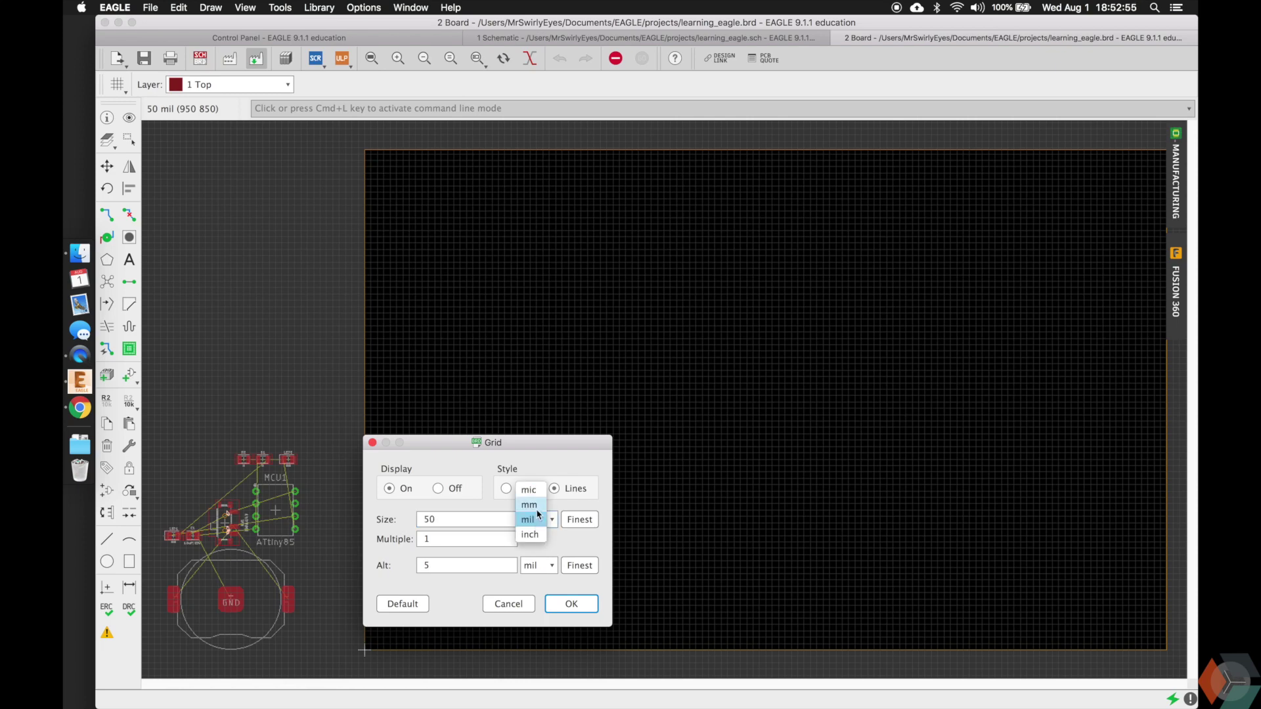
click(537, 517)
click(537, 565)
click(535, 555)
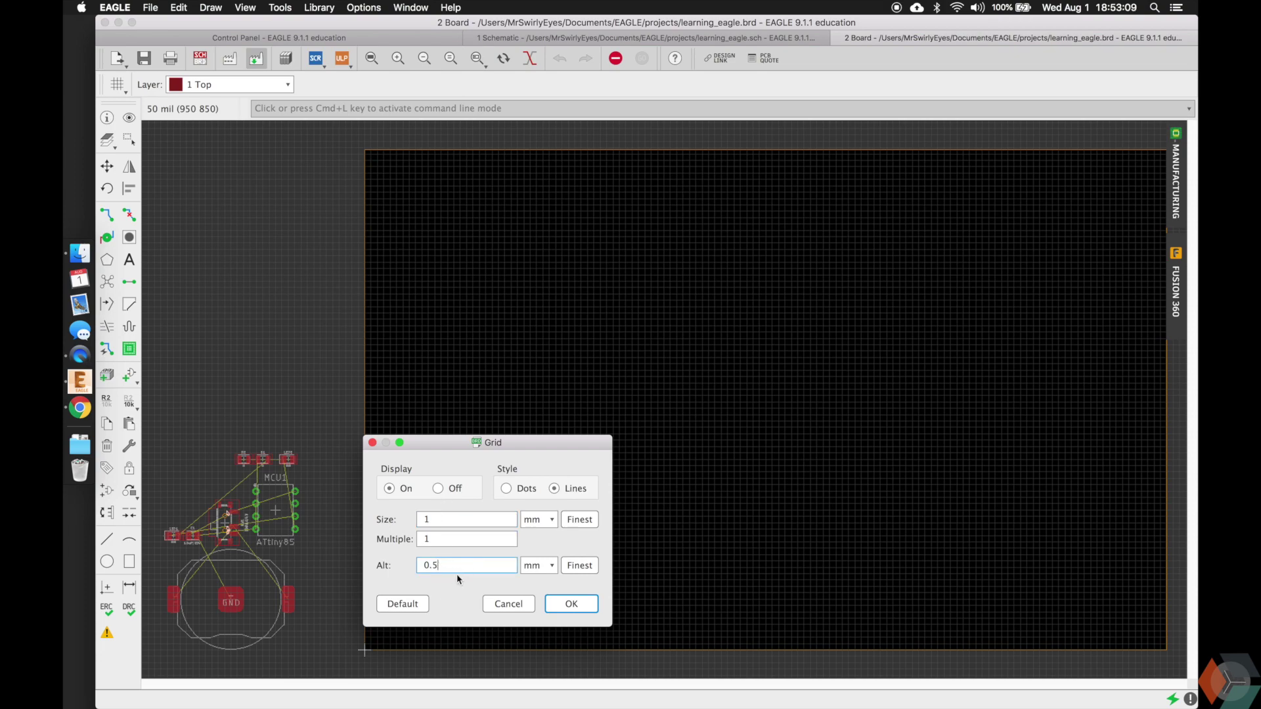
key(Return)
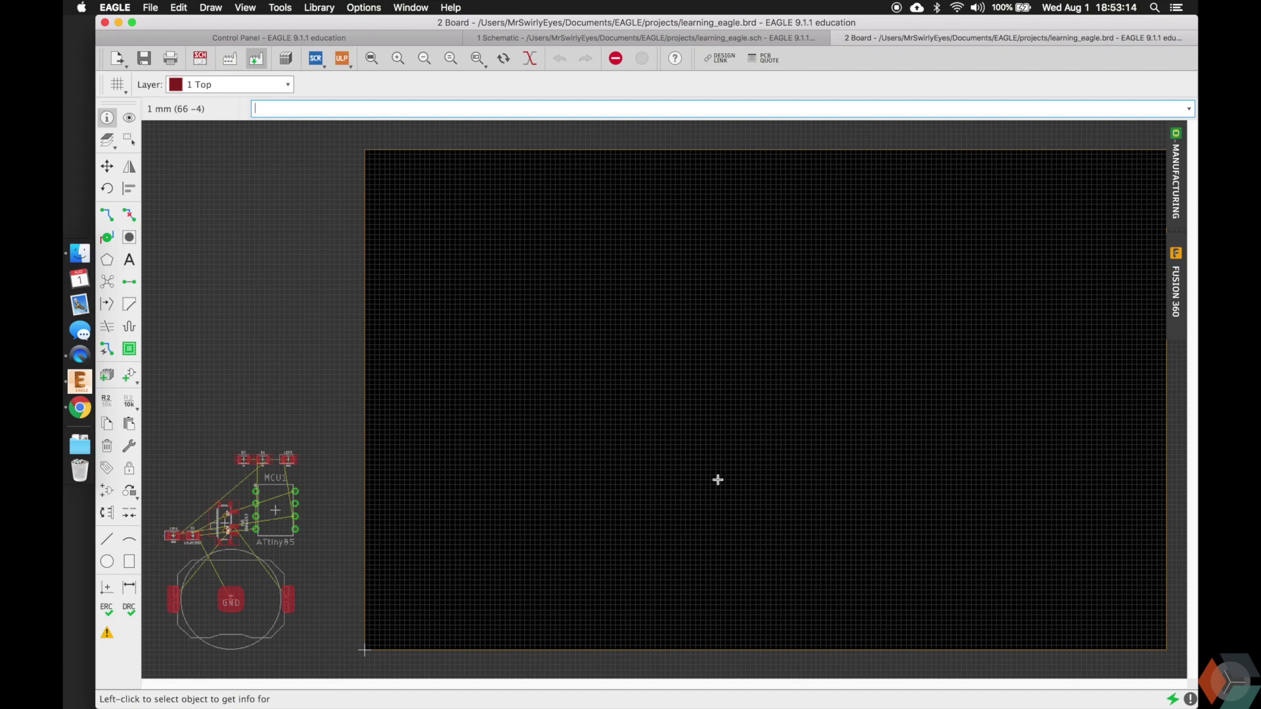
Inspect the board outline's left edge with Info, confirming its length of 100
text(info)
key(Return)
click(365, 389)
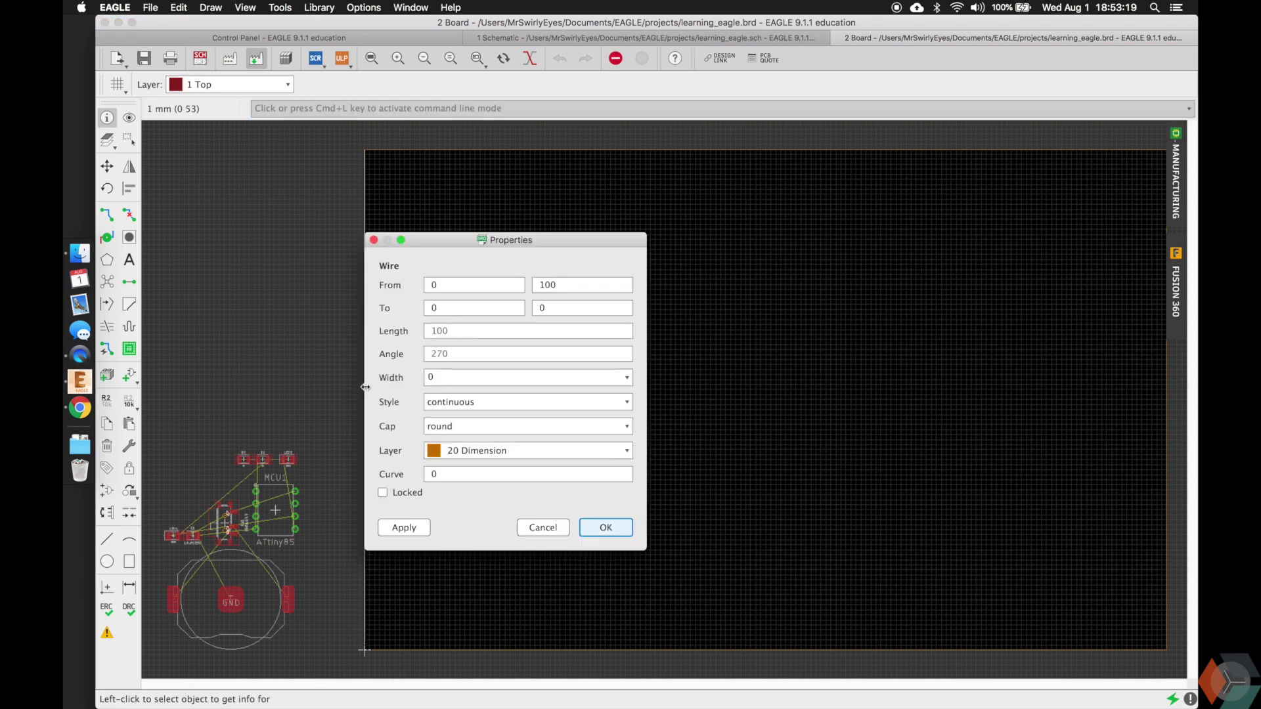
click(487, 285)
drag(448, 330, 396, 334)
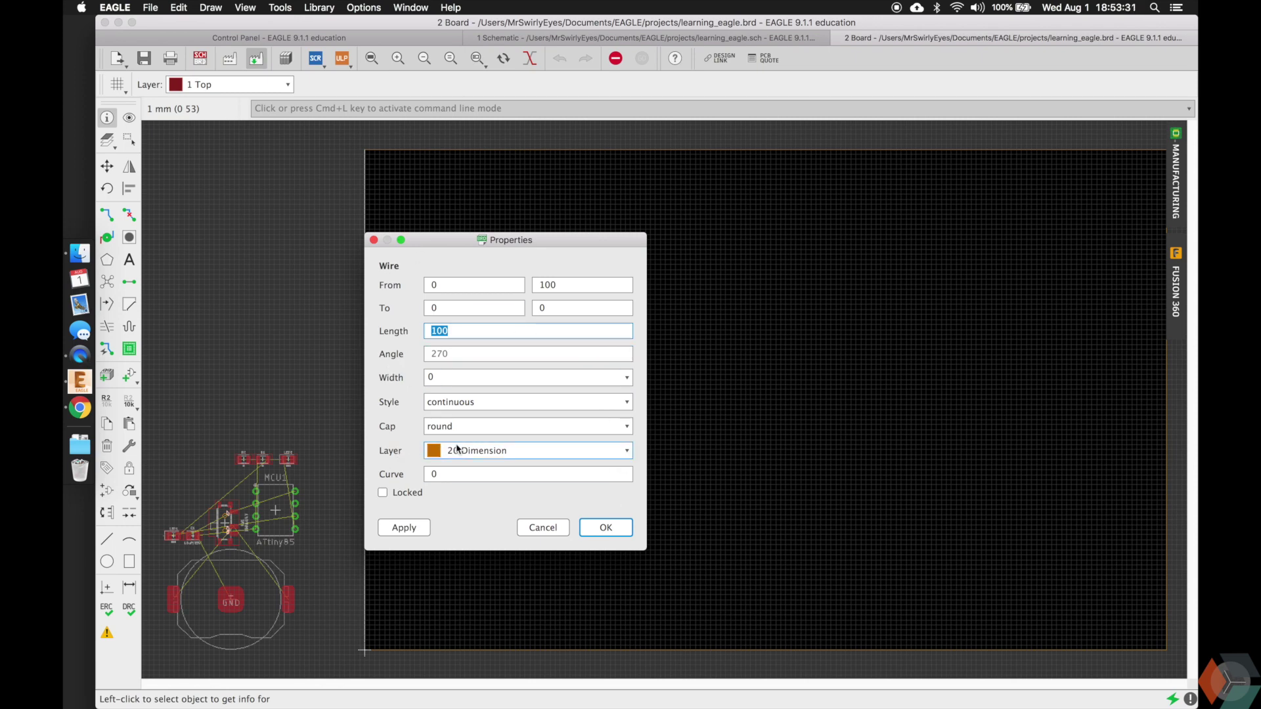
key(Return)
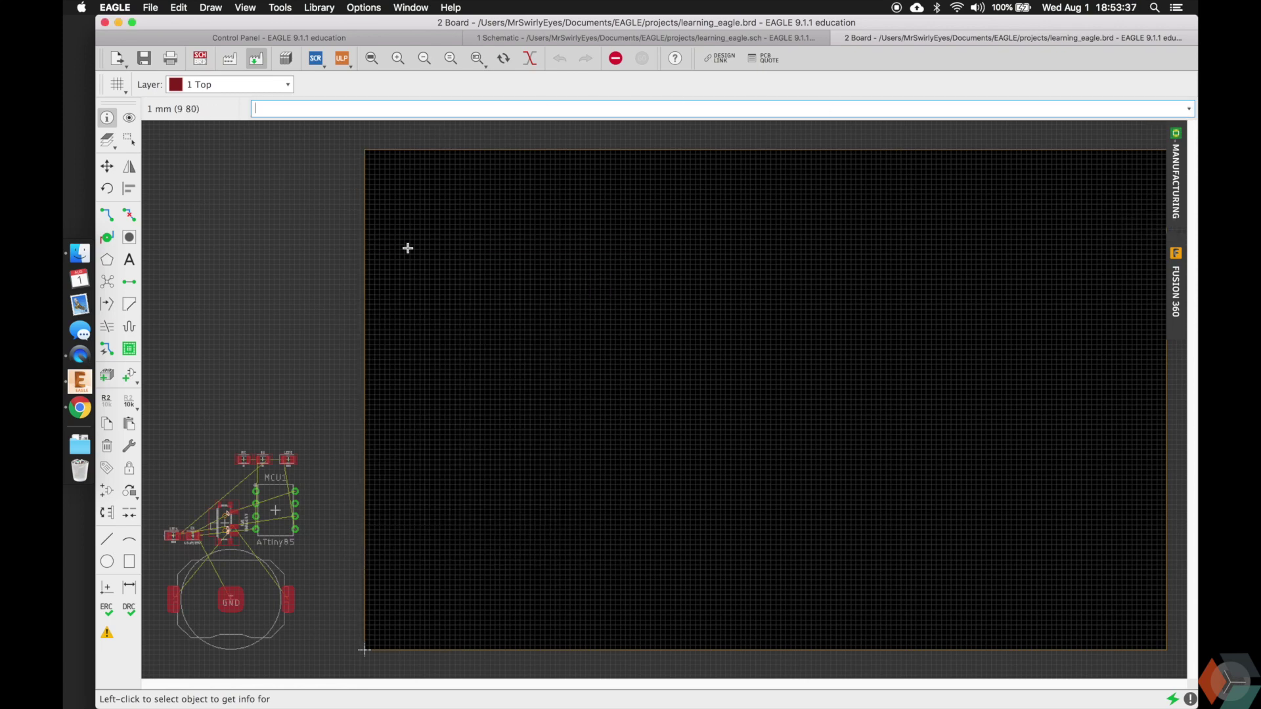
Zoom to the board and save it as learning_eagle.brd
scroll(407, 248, down, 1)
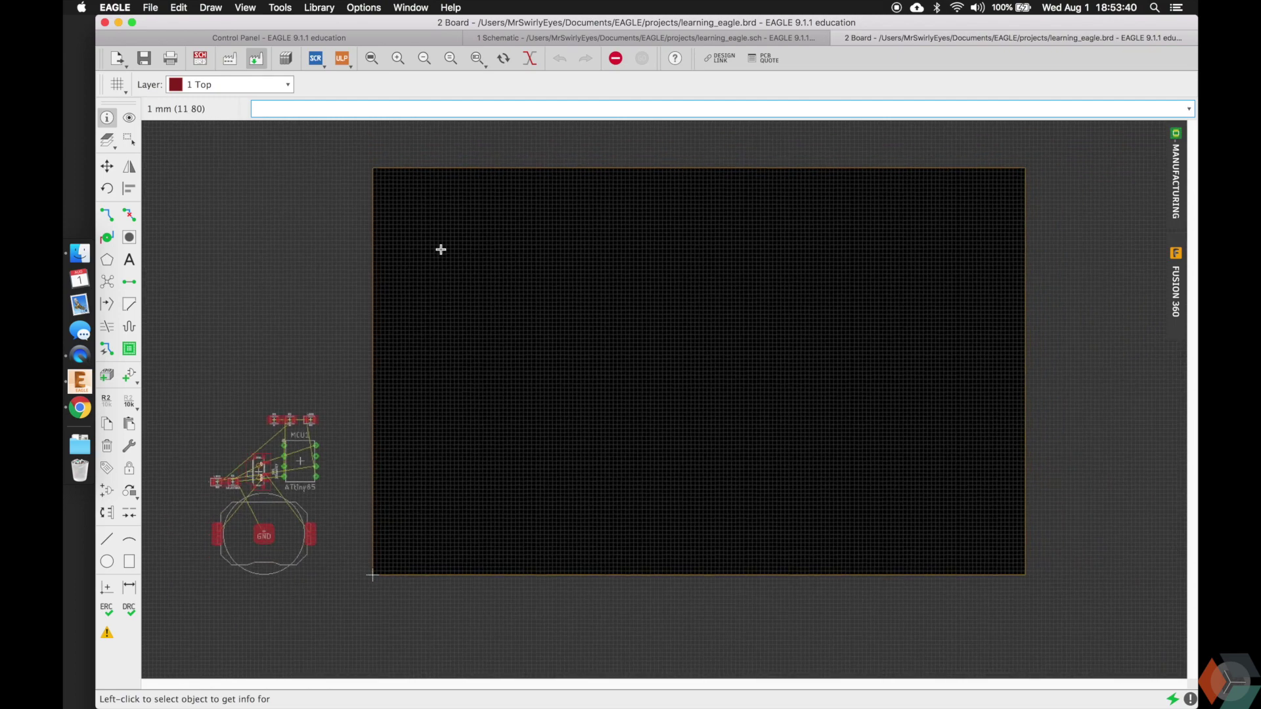
scroll(628, 276, up, 2)
scroll(629, 279, down, 1)
scroll(628, 279, left, 2)
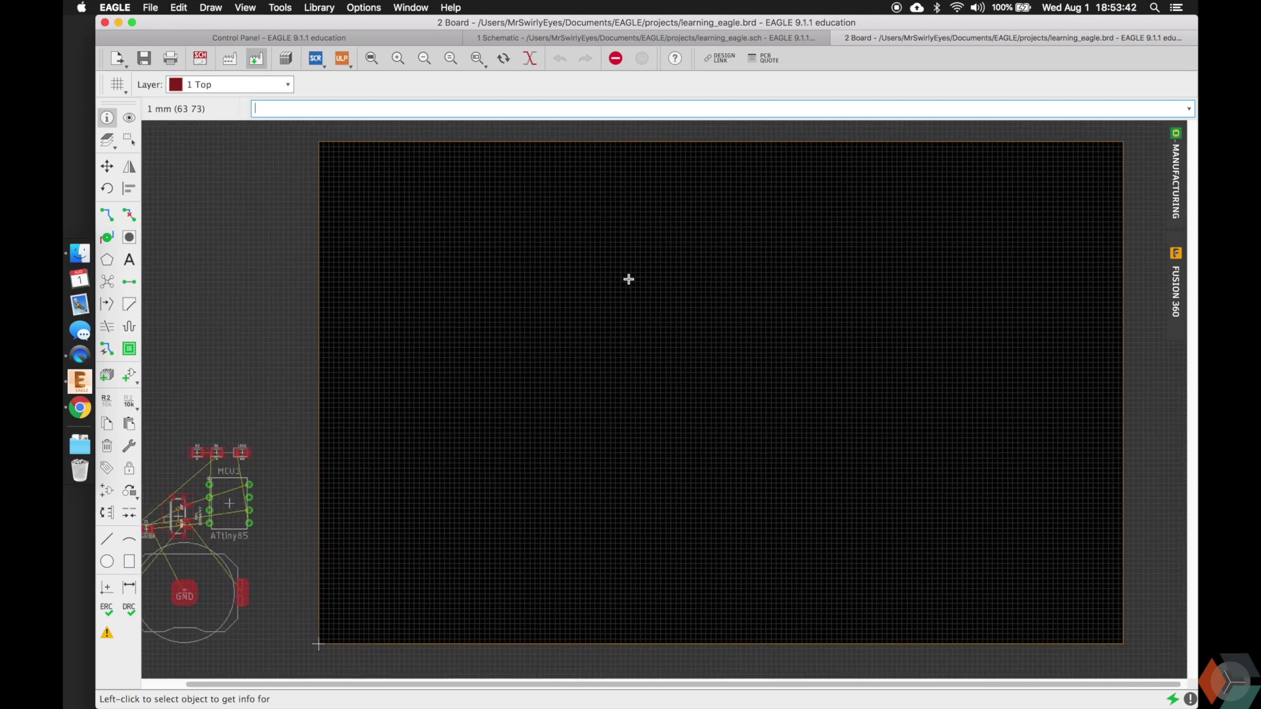
scroll(349, 274, right, 2)
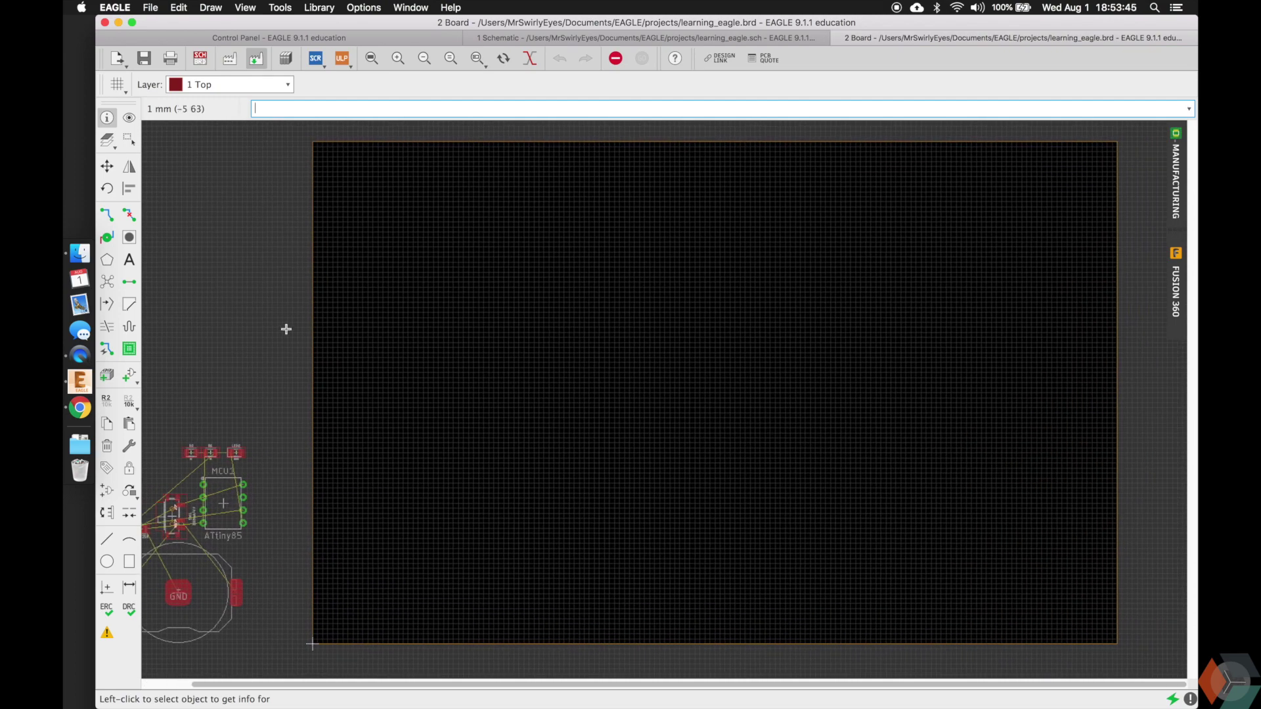
key(super+s)
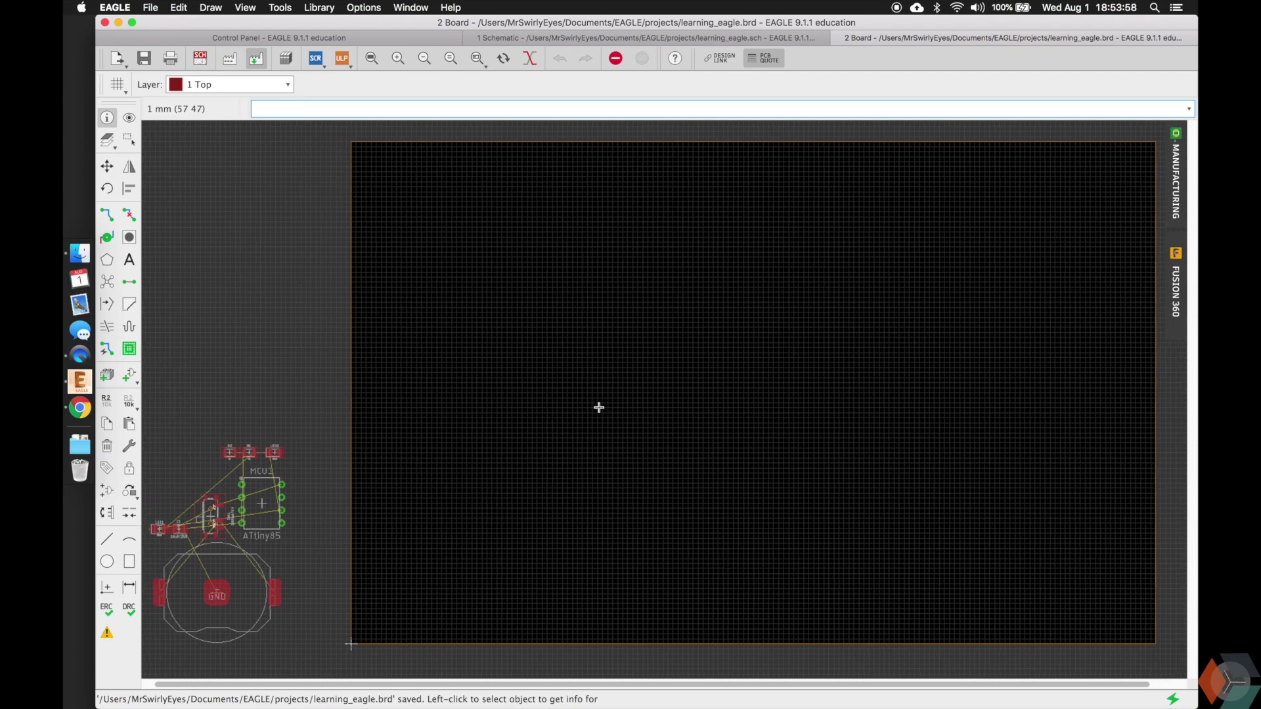
Toggle between schematic and board, zooming the board view and starting a group selection
click(200, 58)
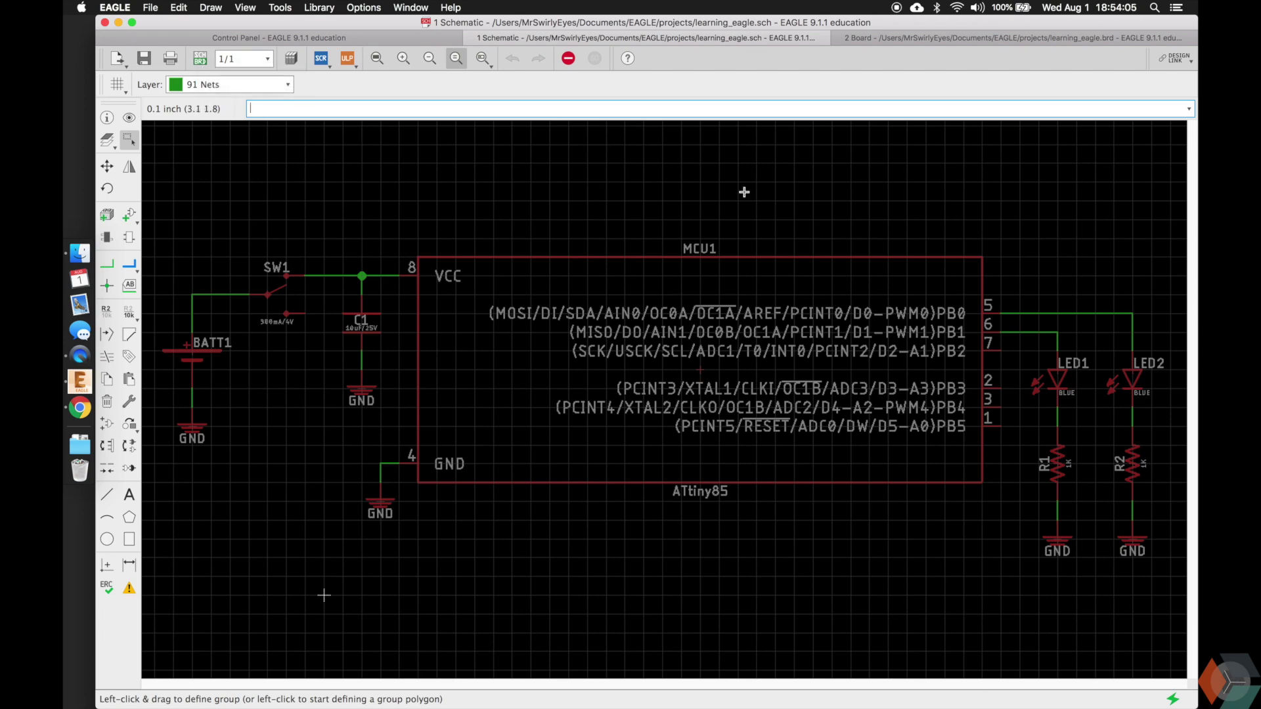
click(199, 58)
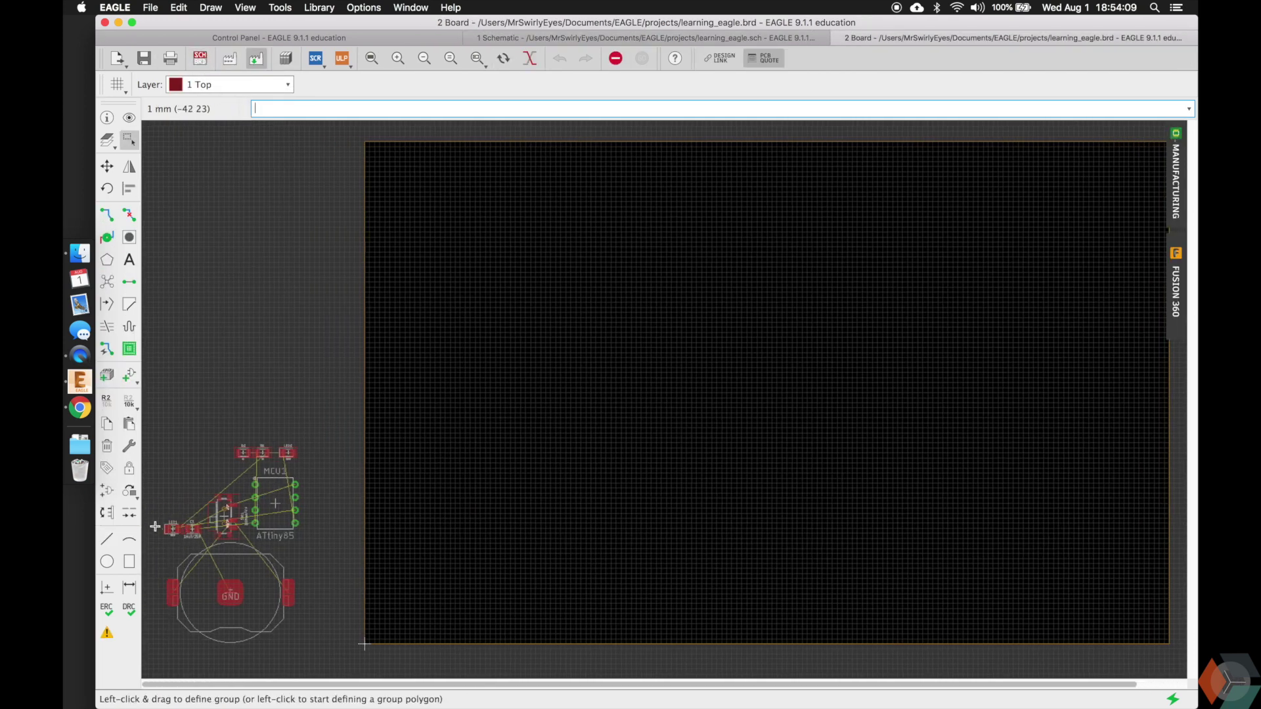
scroll(155, 527, up, 2)
scroll(155, 526, up, 2)
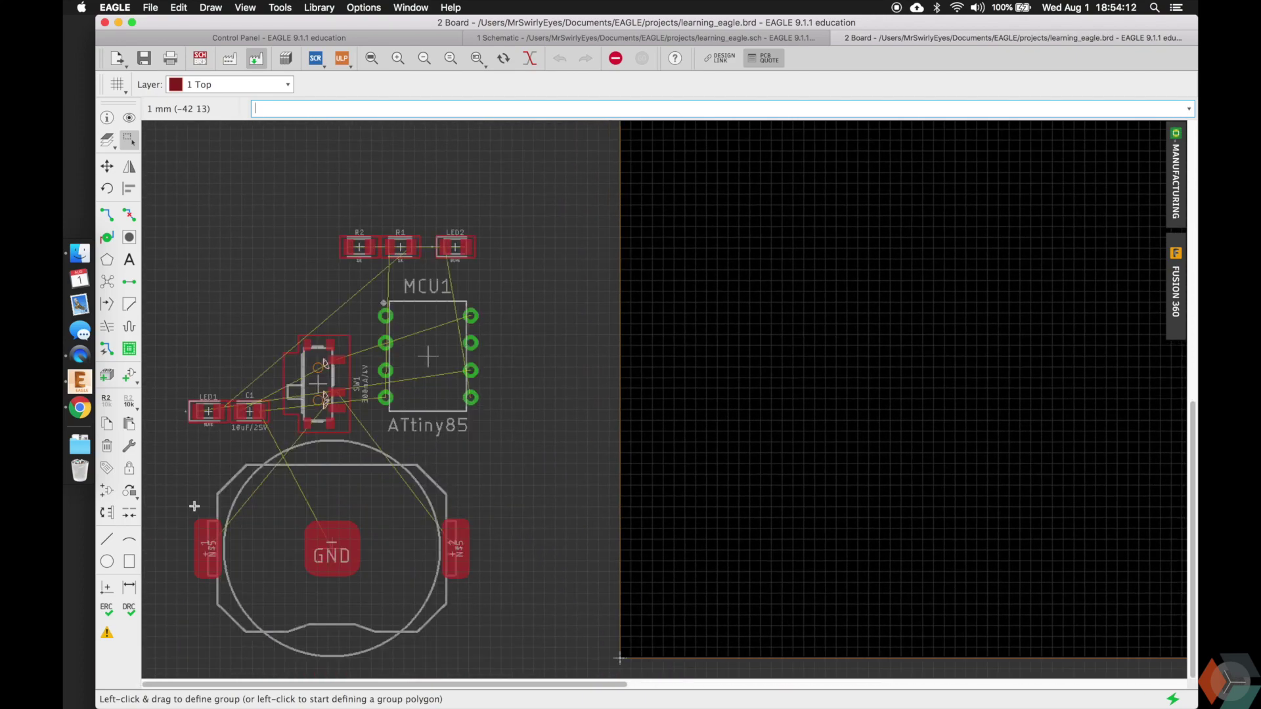
click(200, 58)
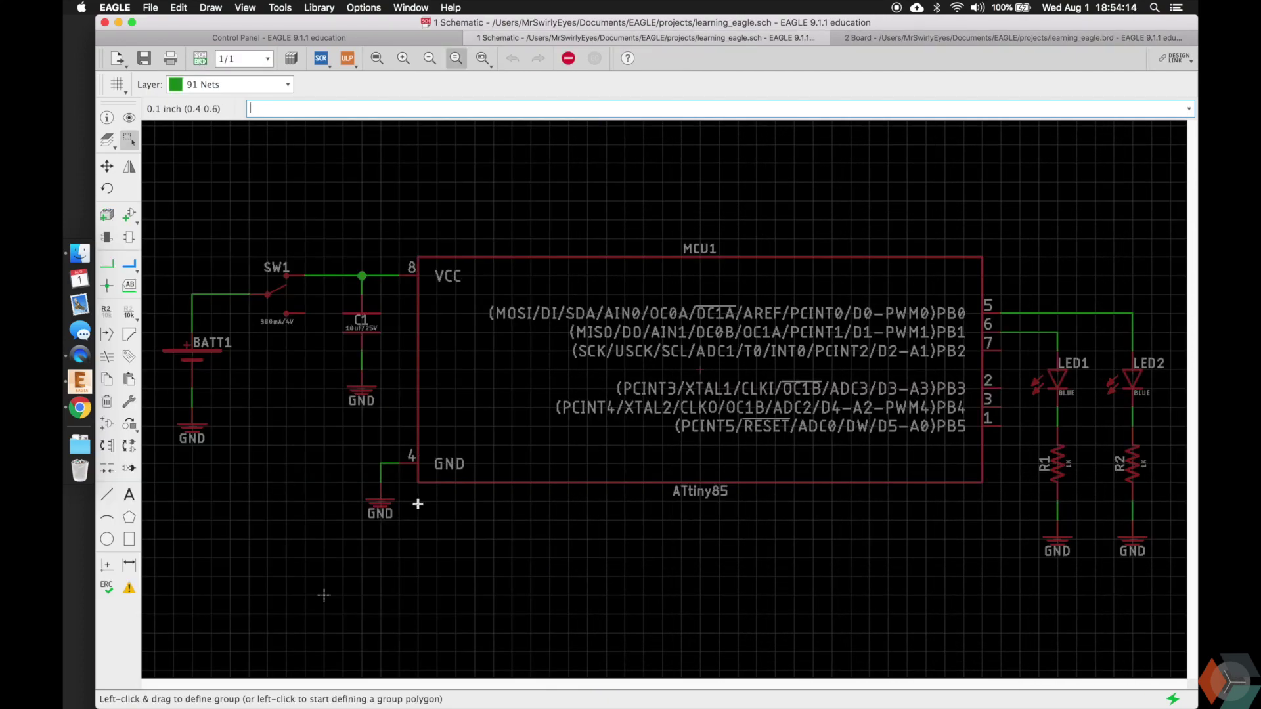
click(200, 57)
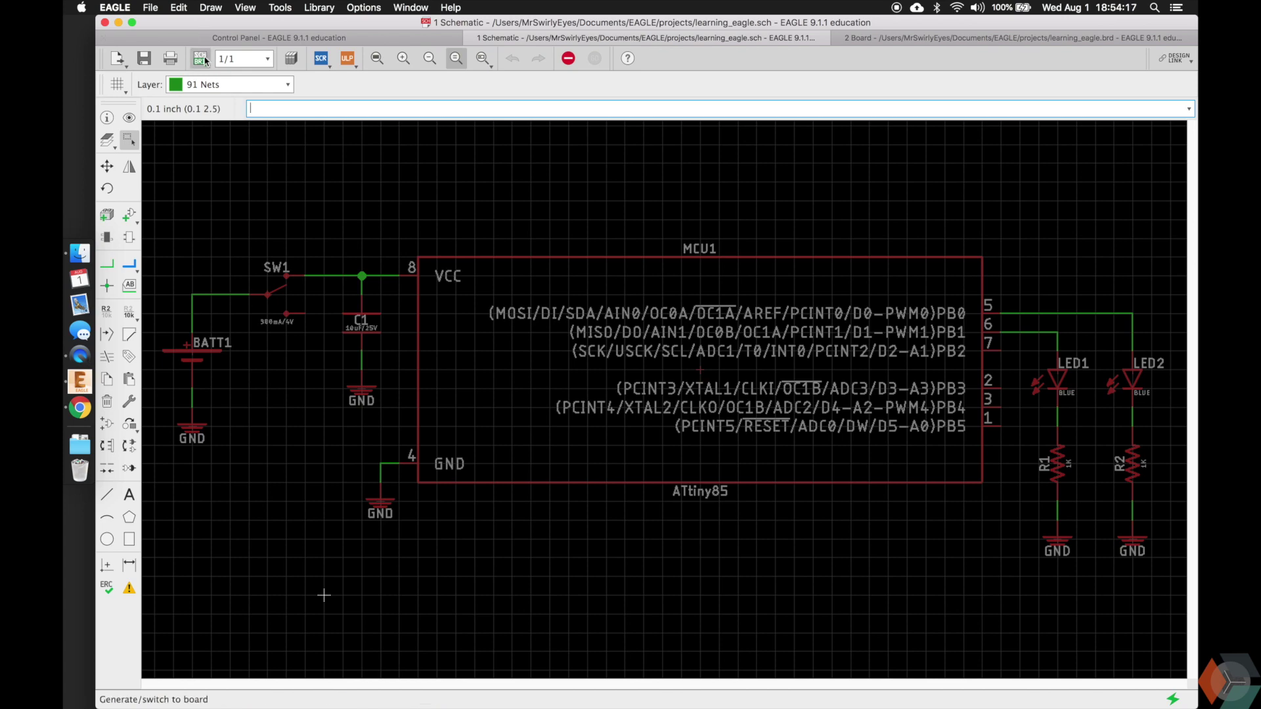
key(g)
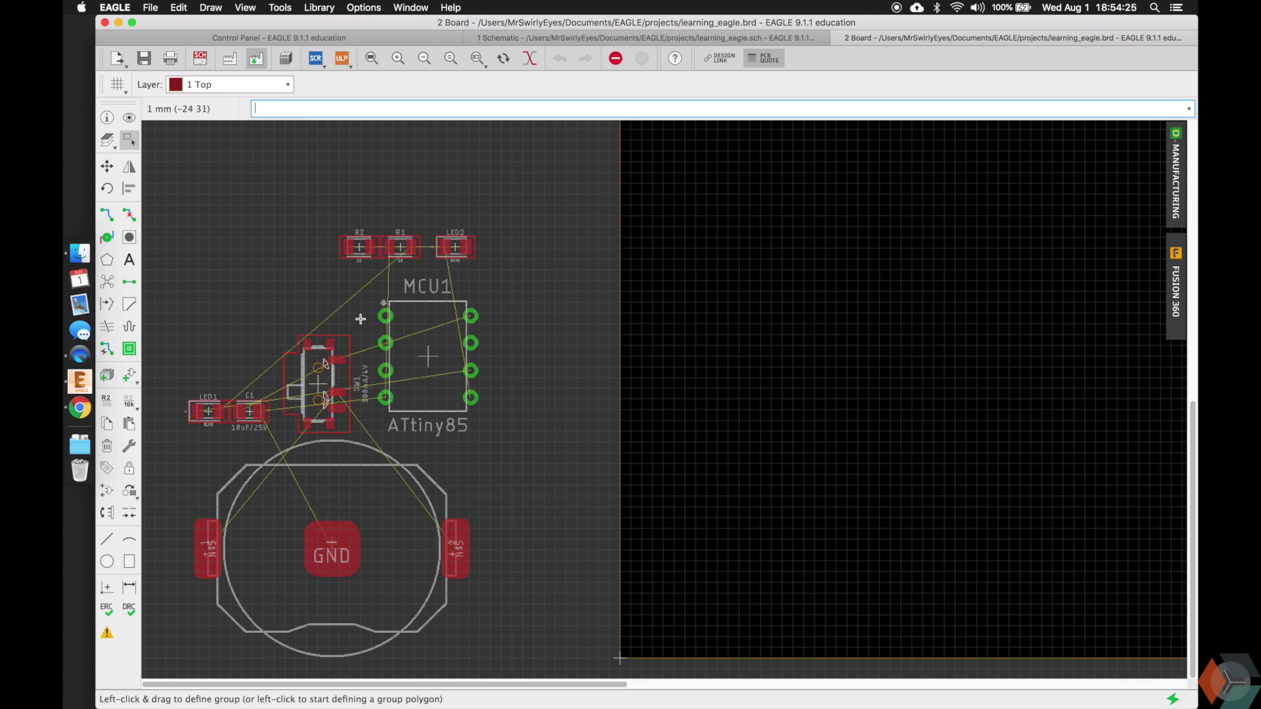
Check the schematic's layer list, then zoom the board to show the outline and all parts
click(199, 58)
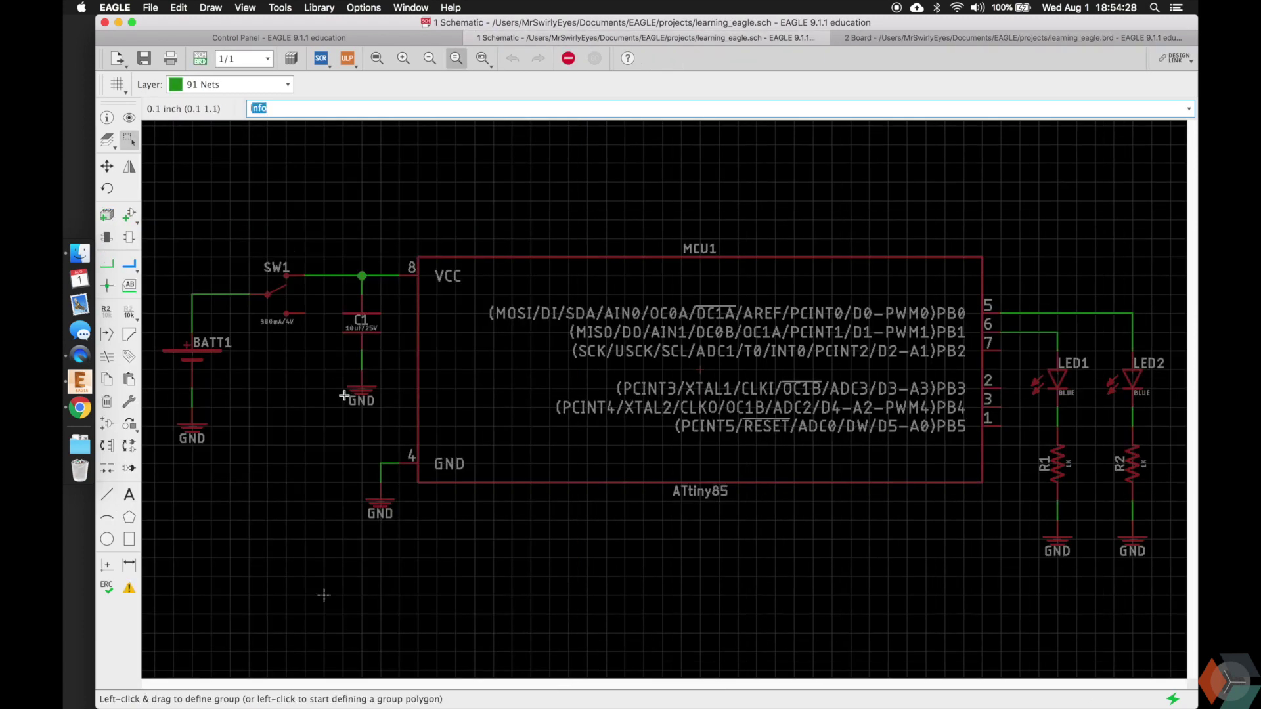
click(233, 84)
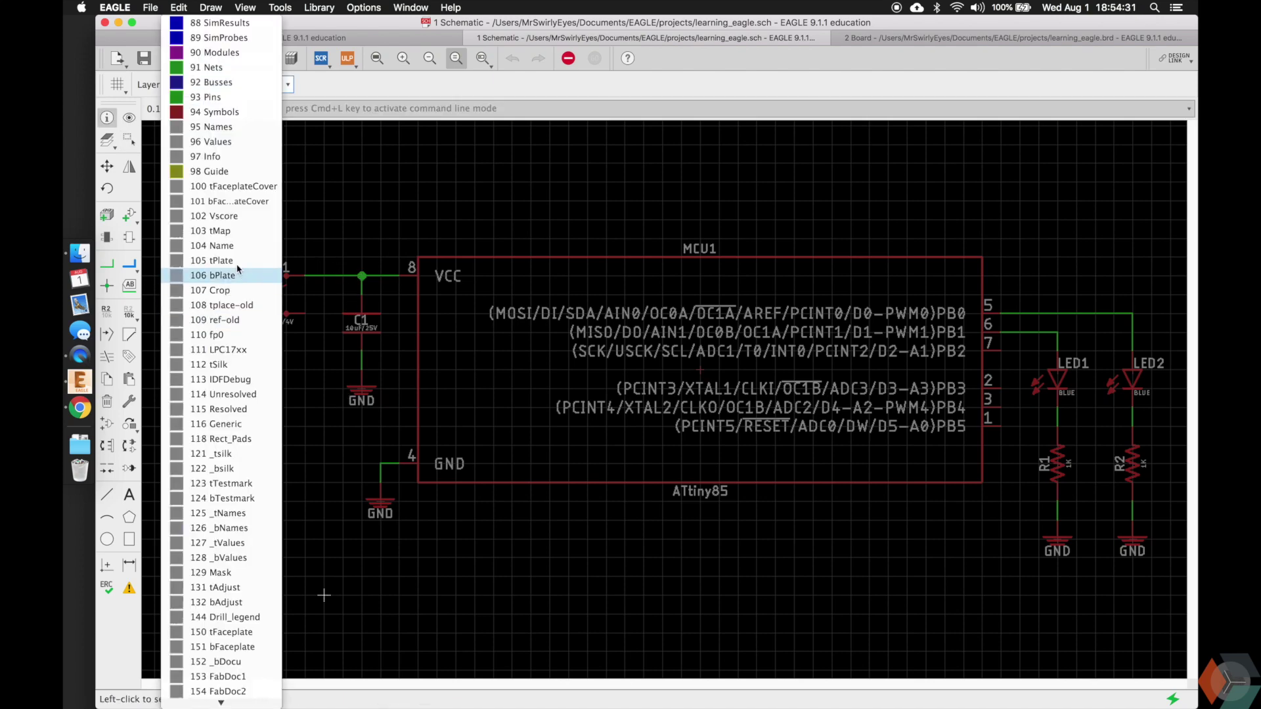
click(237, 274)
click(196, 62)
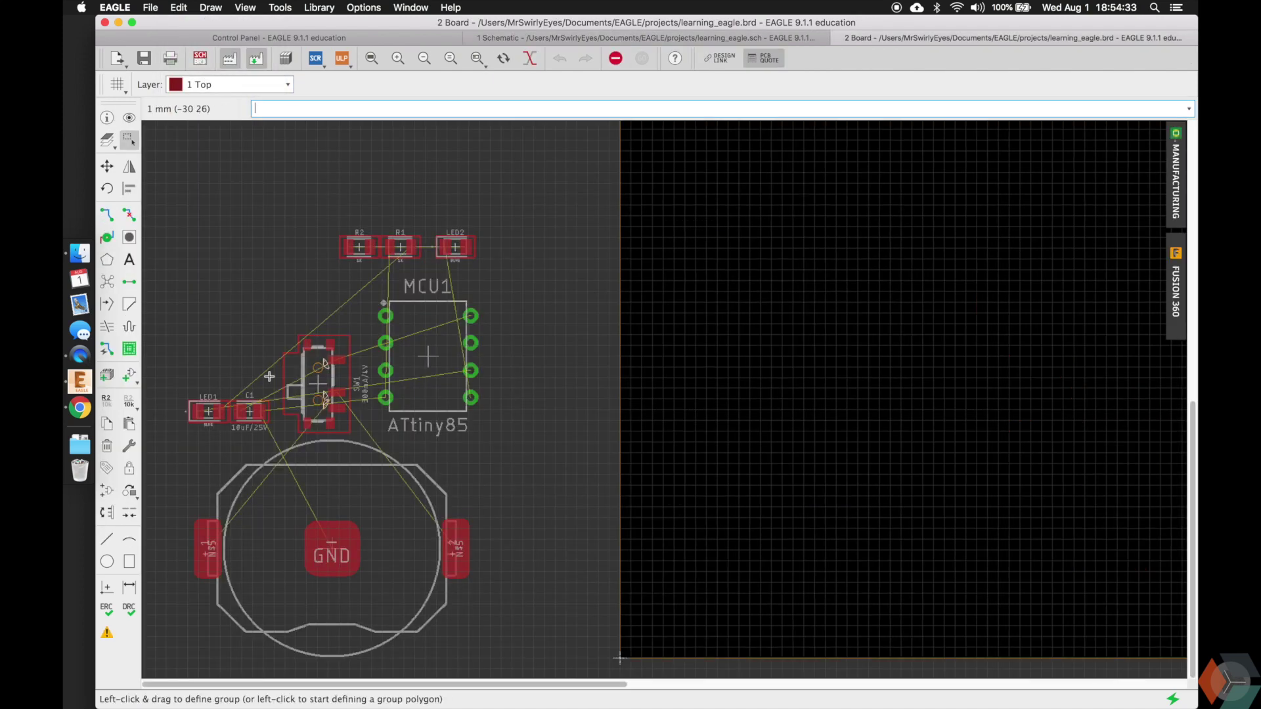
scroll(303, 377, down, 3)
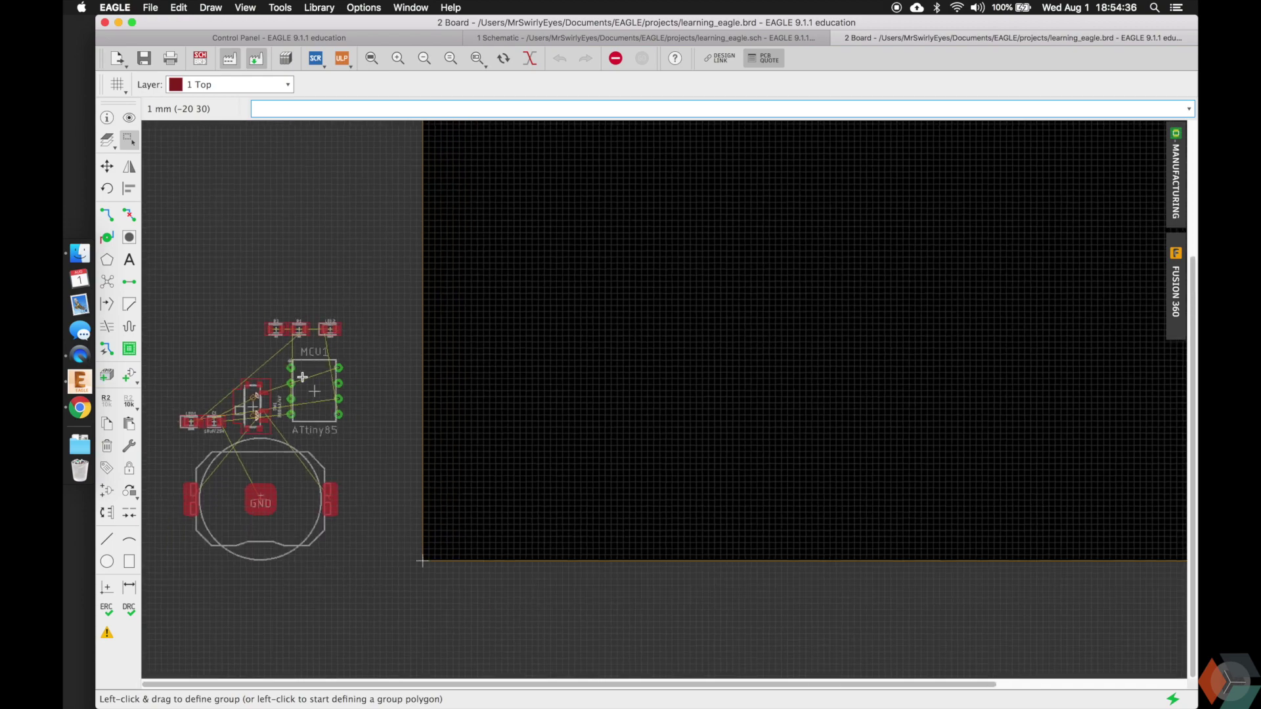
scroll(242, 475, up, 5)
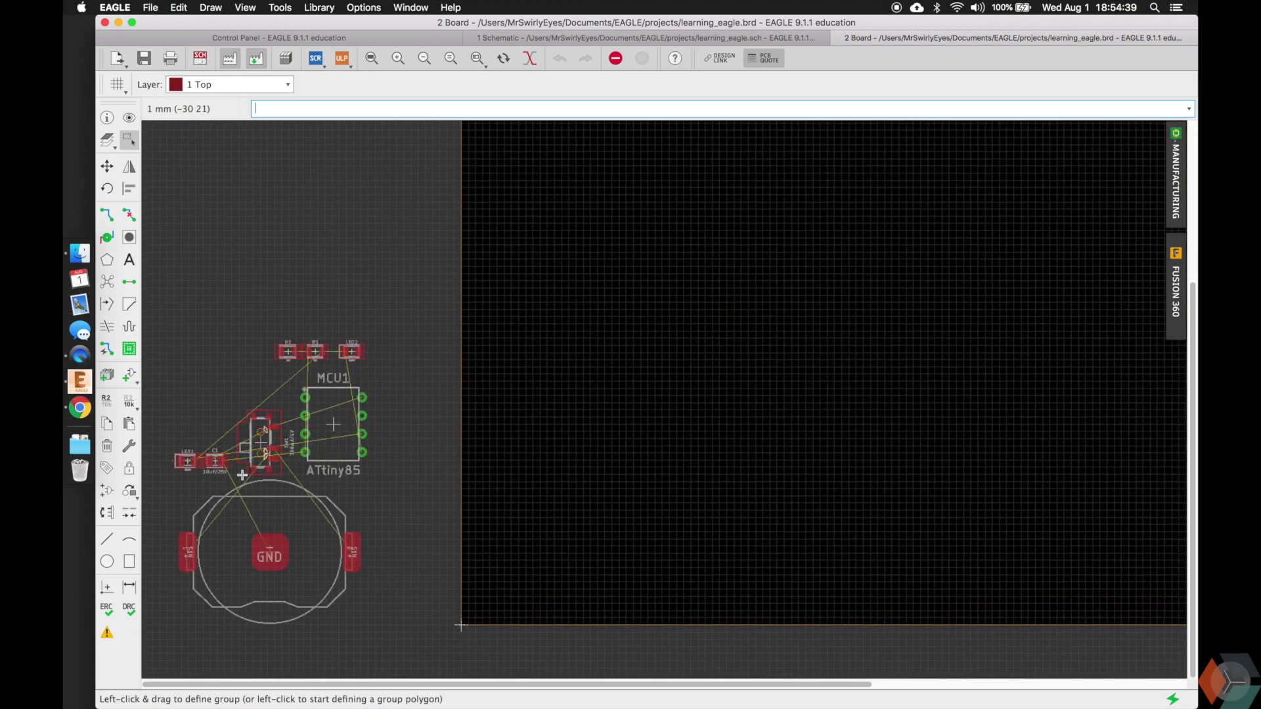
scroll(242, 475, up, 3)
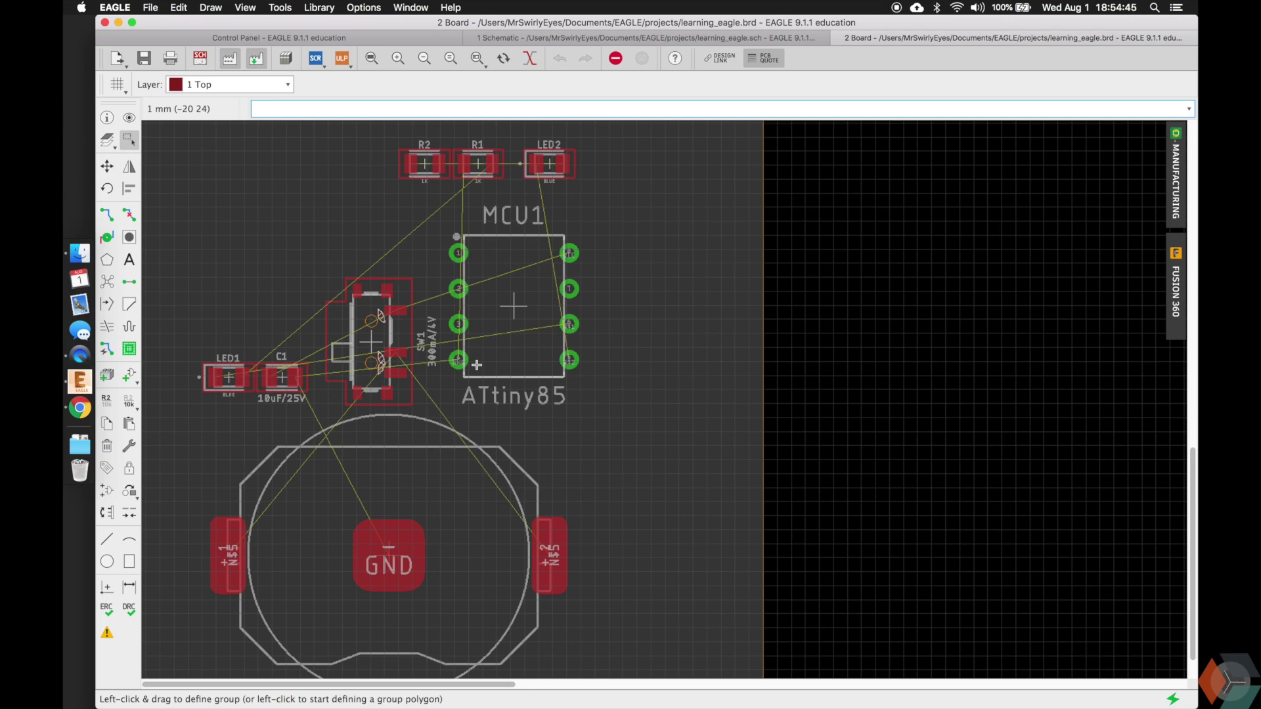
scroll(476, 365, down, 5)
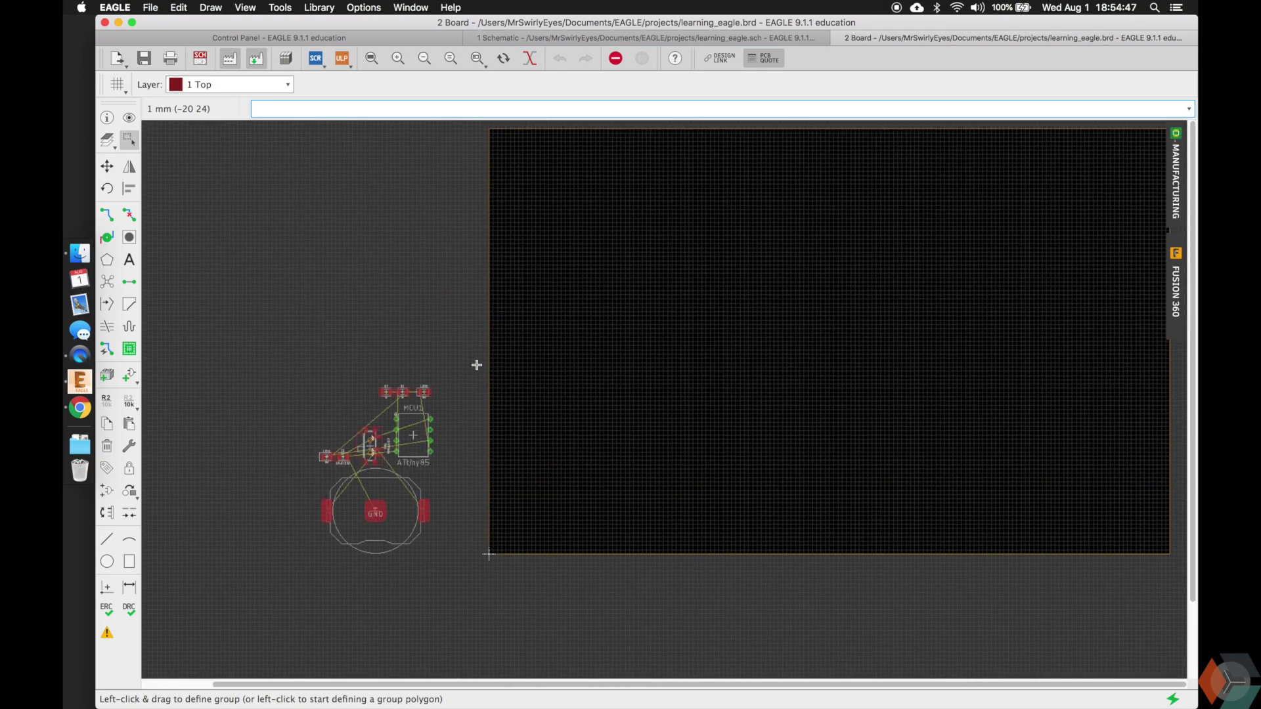
Move the outline's top and right edges inward to make a small, roughly square board
click(398, 58)
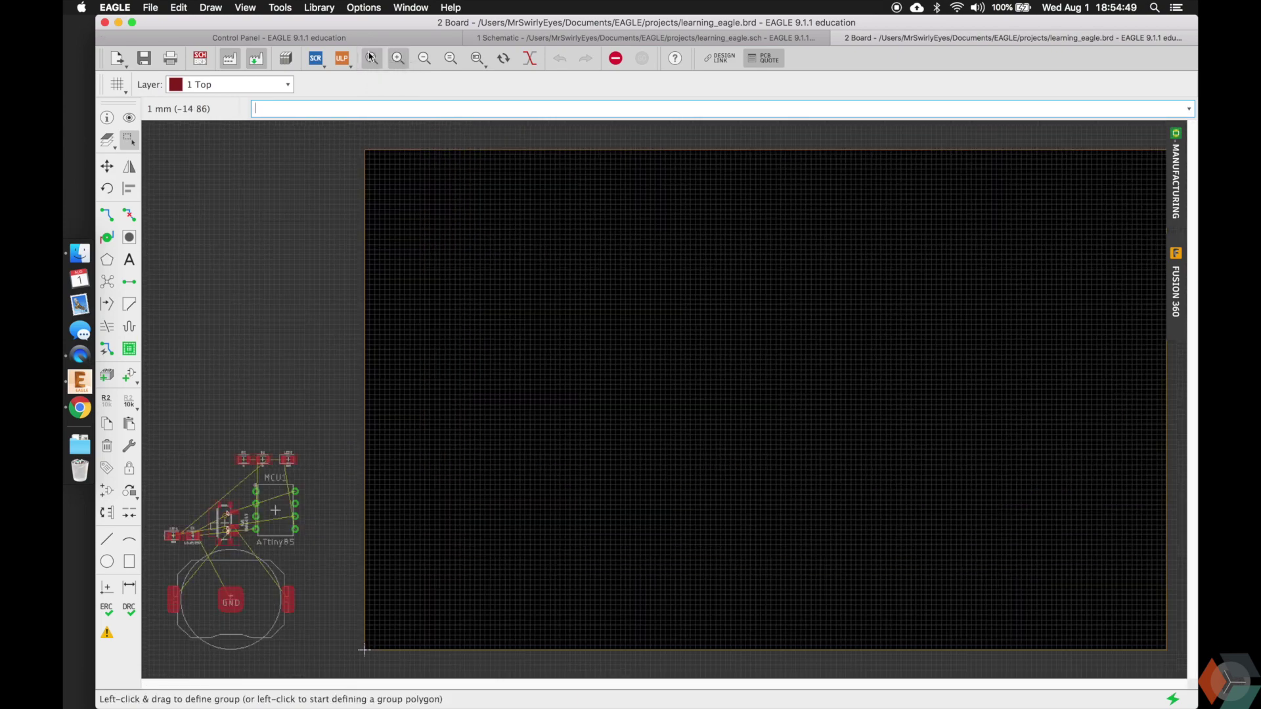
text(move)
key(Return)
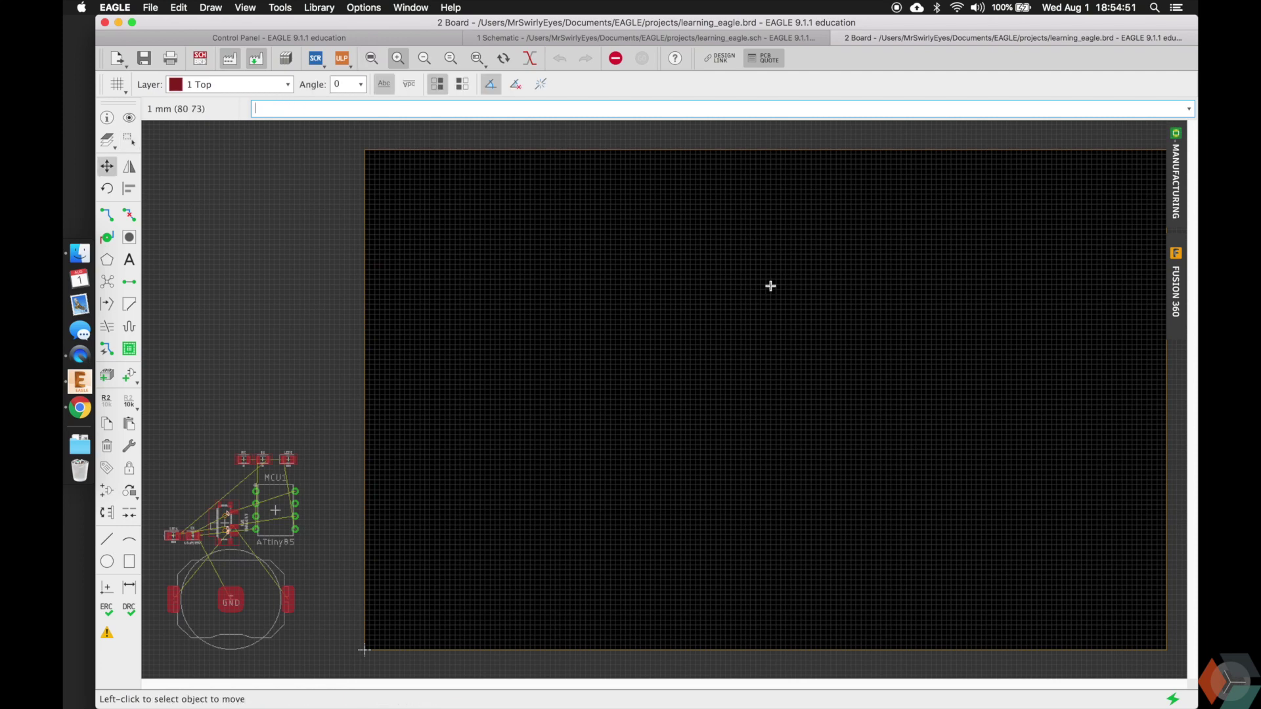
click(802, 152)
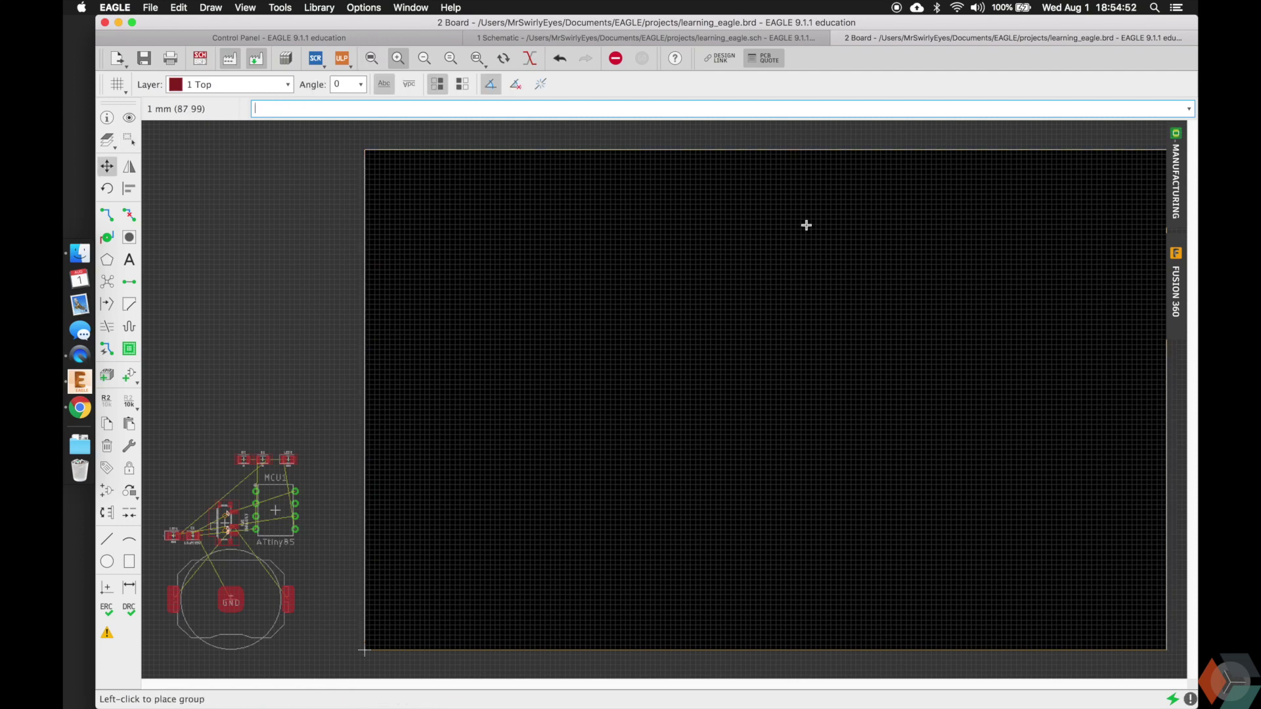
click(797, 518)
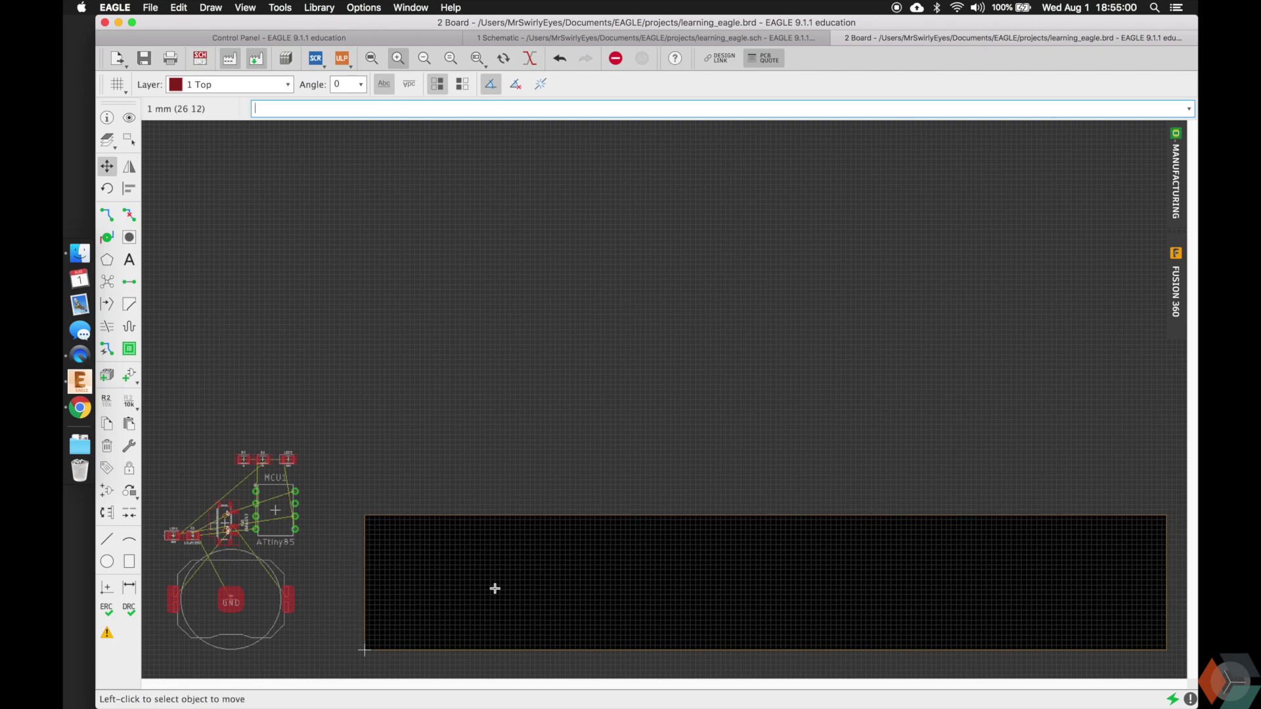
click(1166, 583)
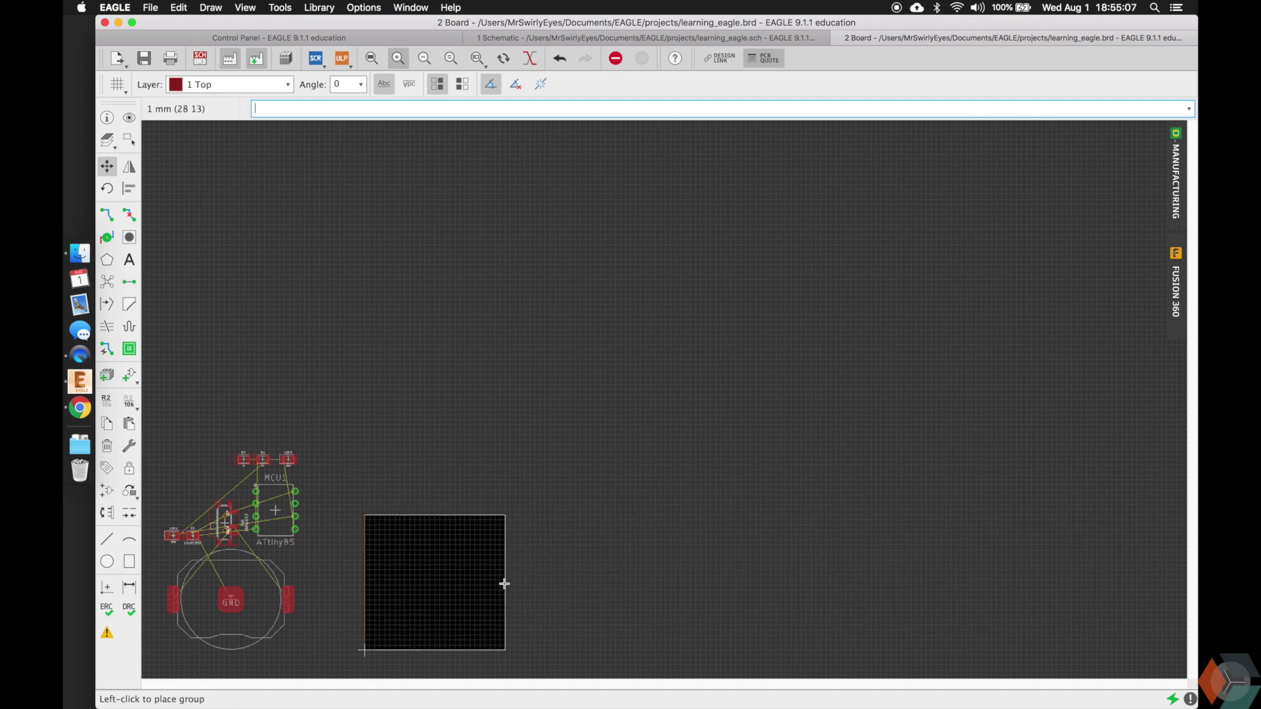
click(509, 583)
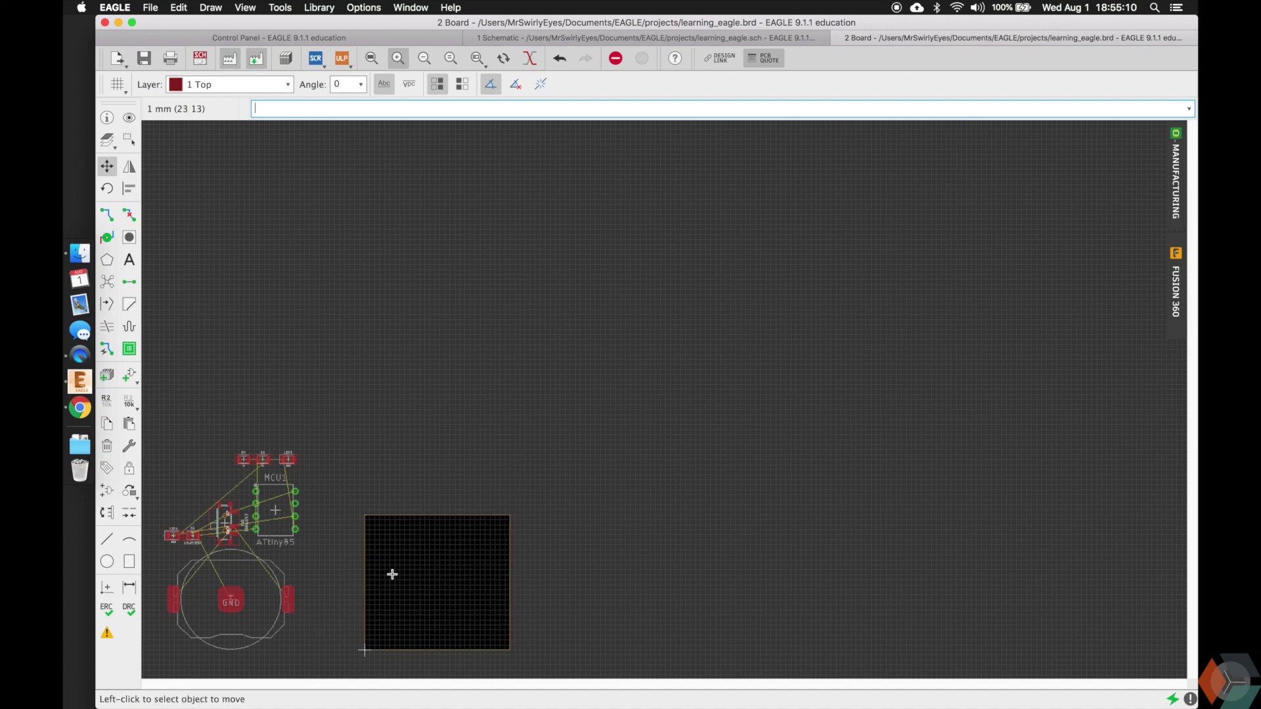
Fit the board and parts in view and switch to the Info command
click(373, 58)
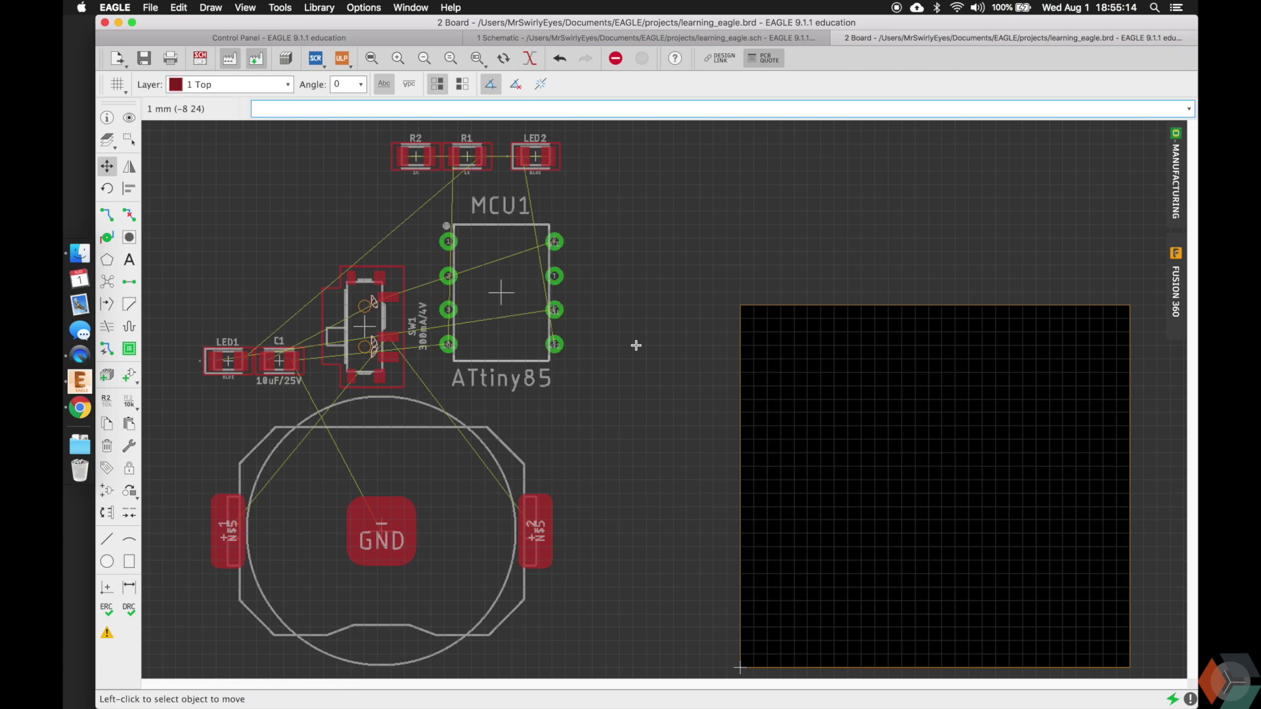
scroll(635, 346, down, 1)
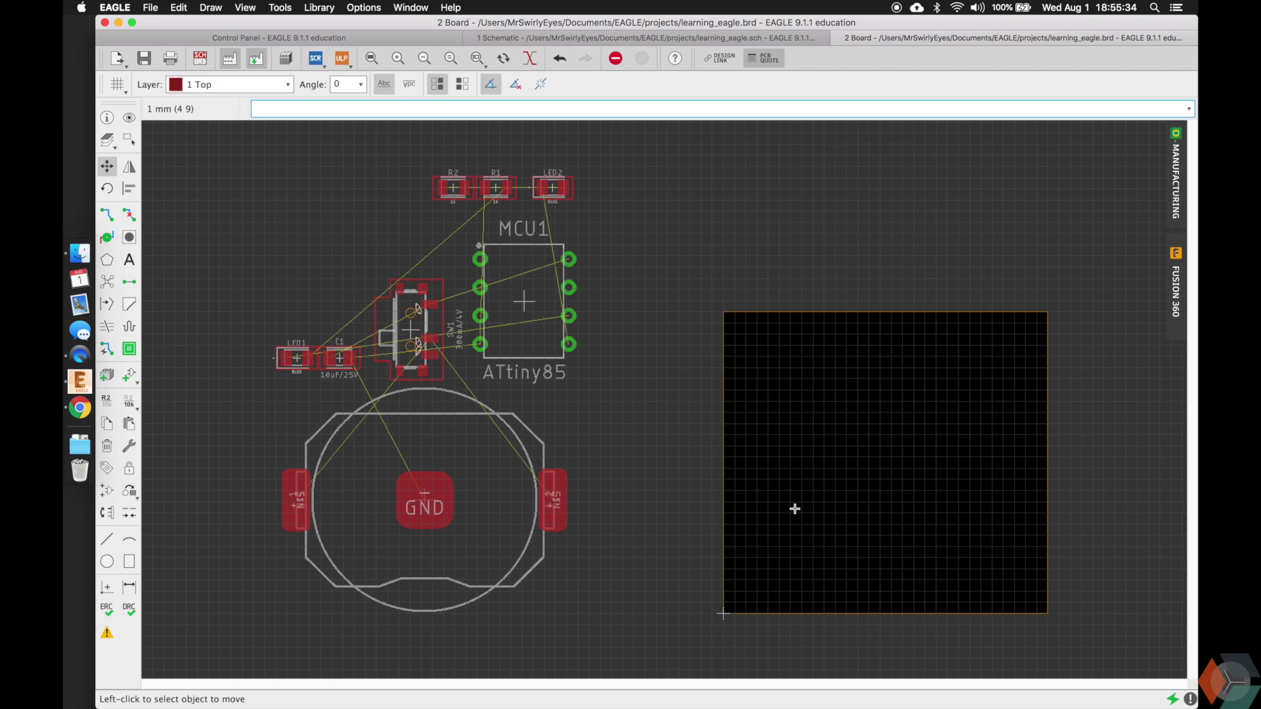
text(info)
key(Return)
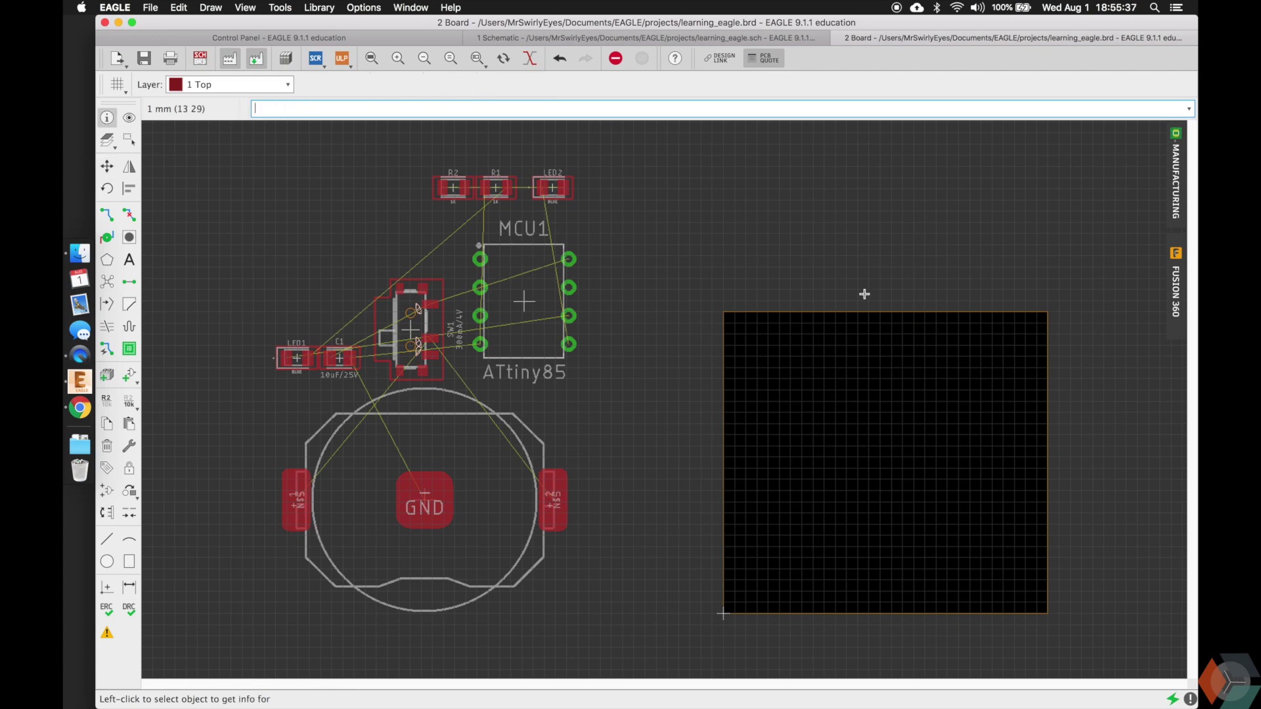
Set the left outline edge's end point coordinate to 30
click(724, 447)
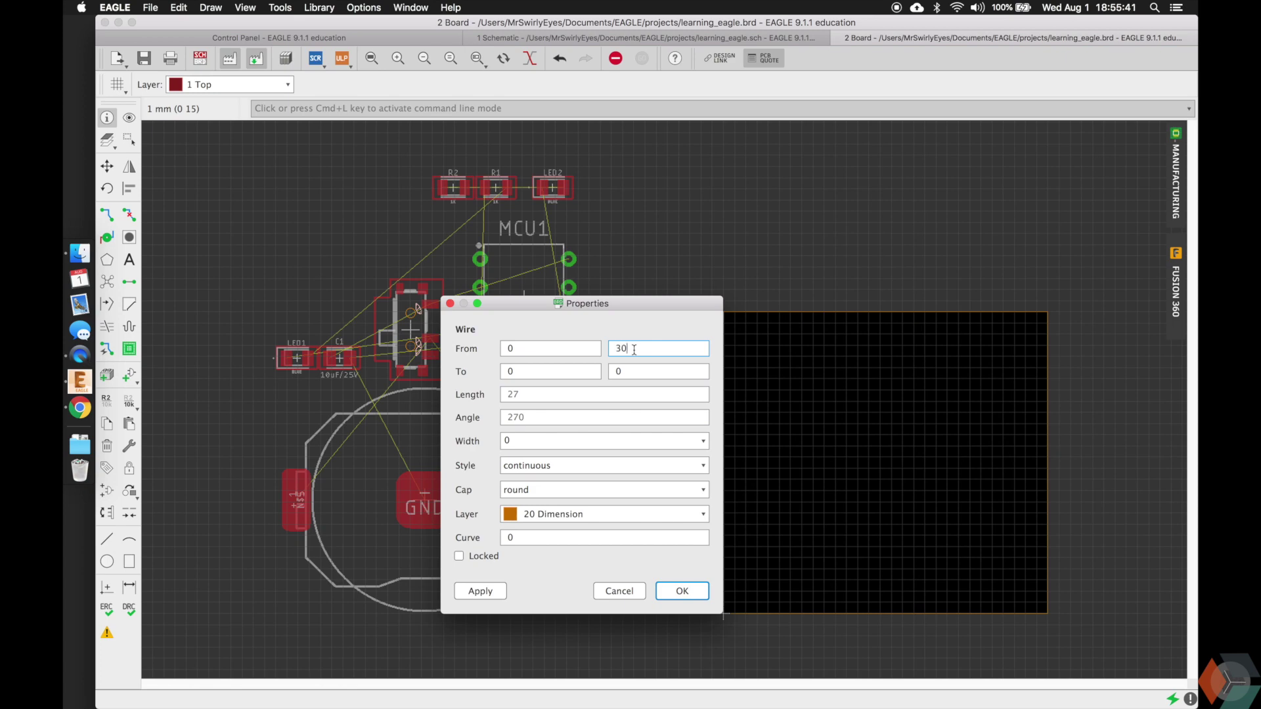
click(634, 350)
text(30)
key(Return)
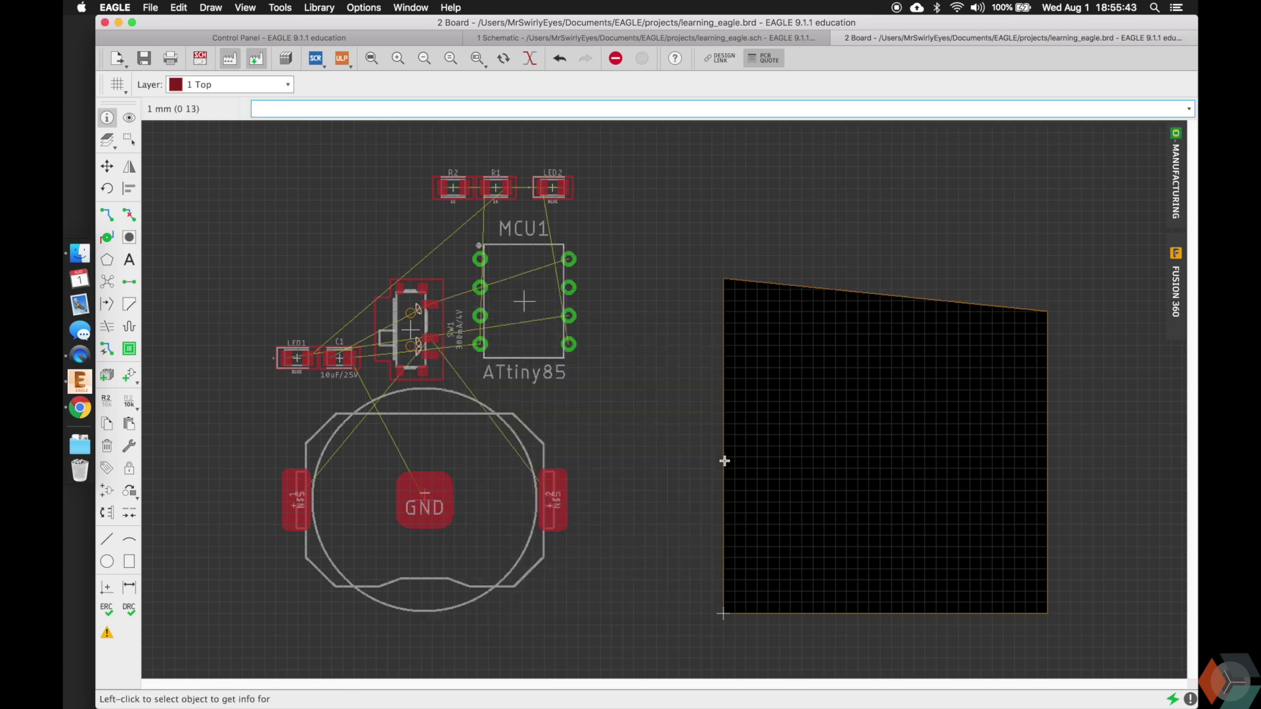
Retype the right edge's coordinates so it runs from 30,0 to 30,27
click(1058, 475)
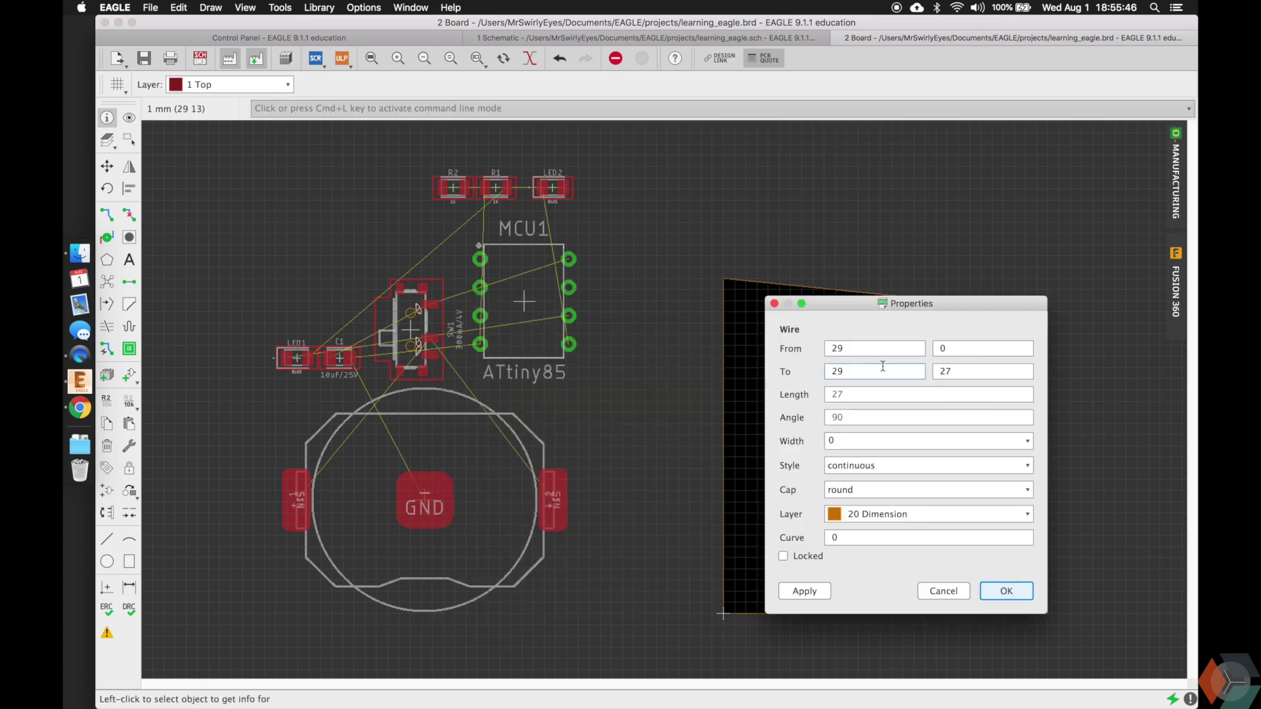
click(867, 351)
key(BackSpace)
key(BackSpace)
key(Tab)
text(3)
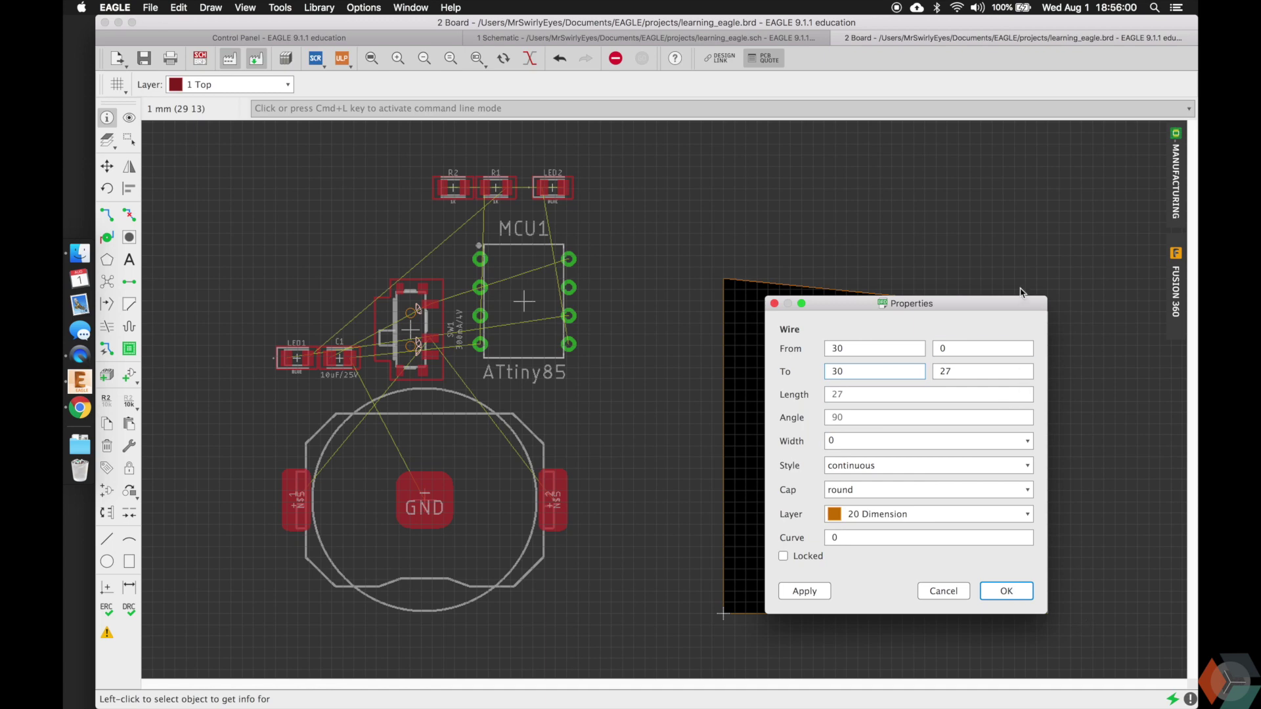
key(Tab)
text(3)
key(Return)
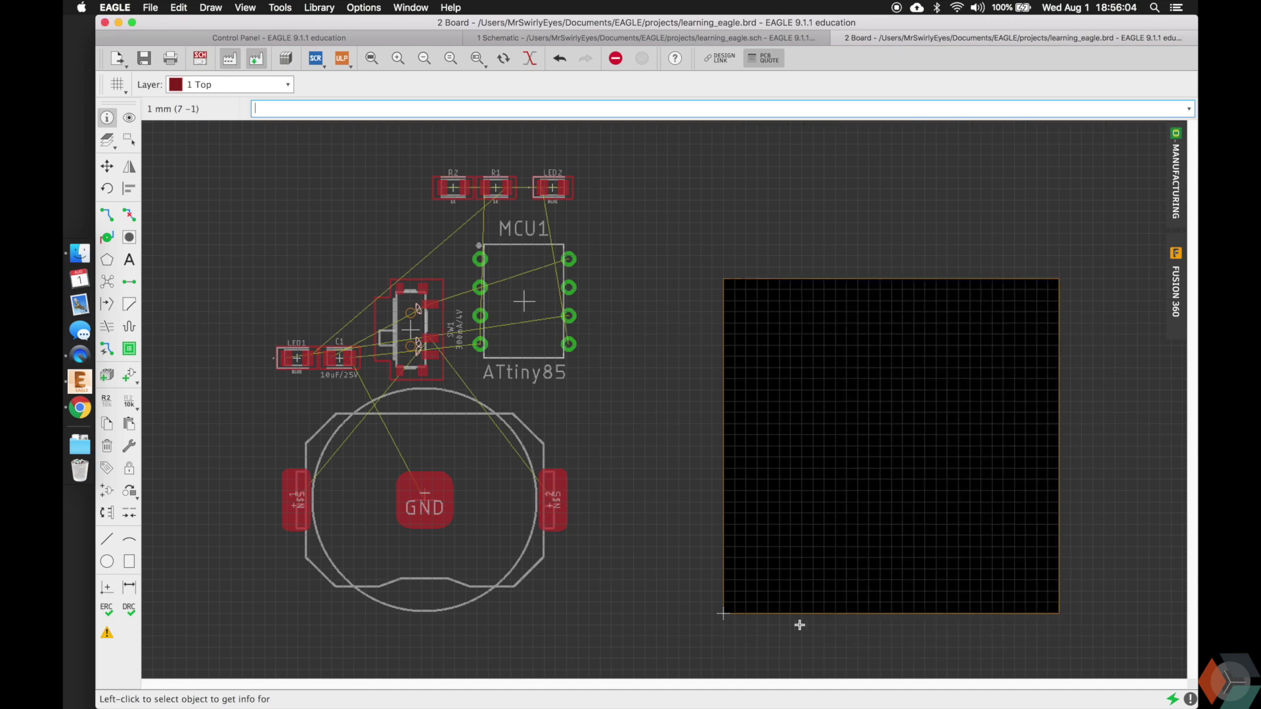
text(move)
Try moving the battery holder, undo that move, and zoom the view
key(Return)
click(432, 511)
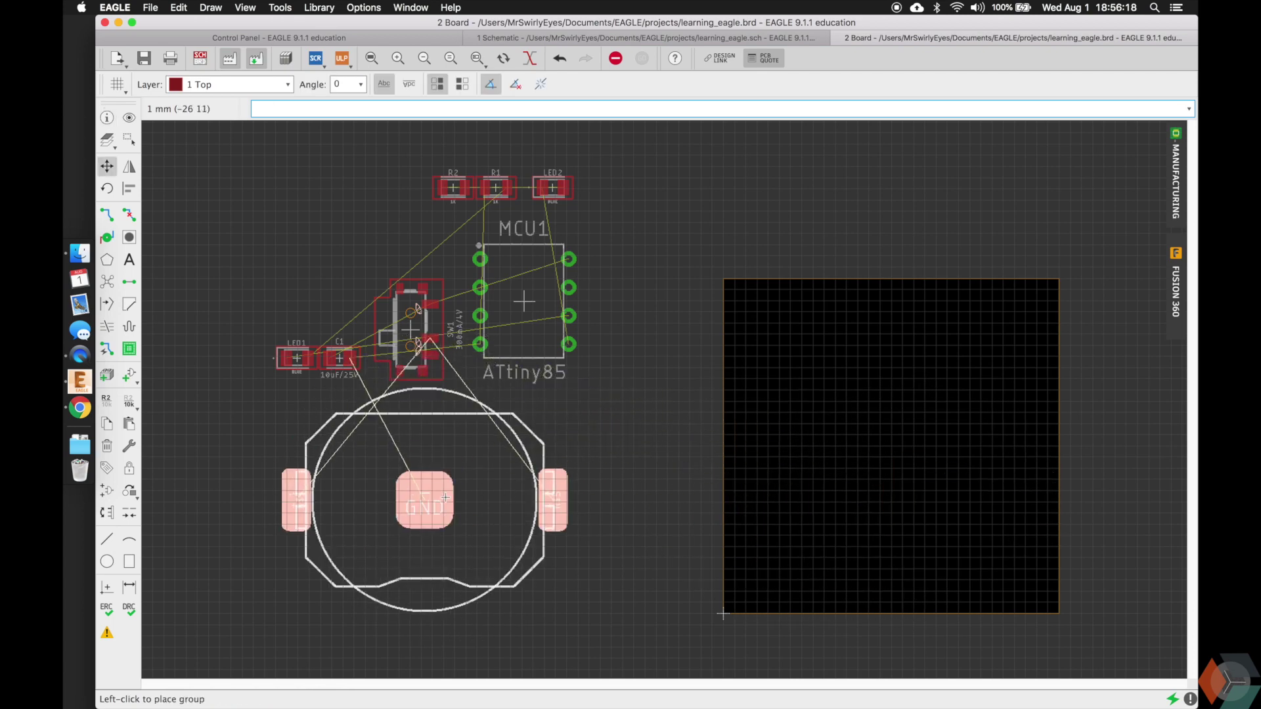
click(445, 498)
key(super+z)
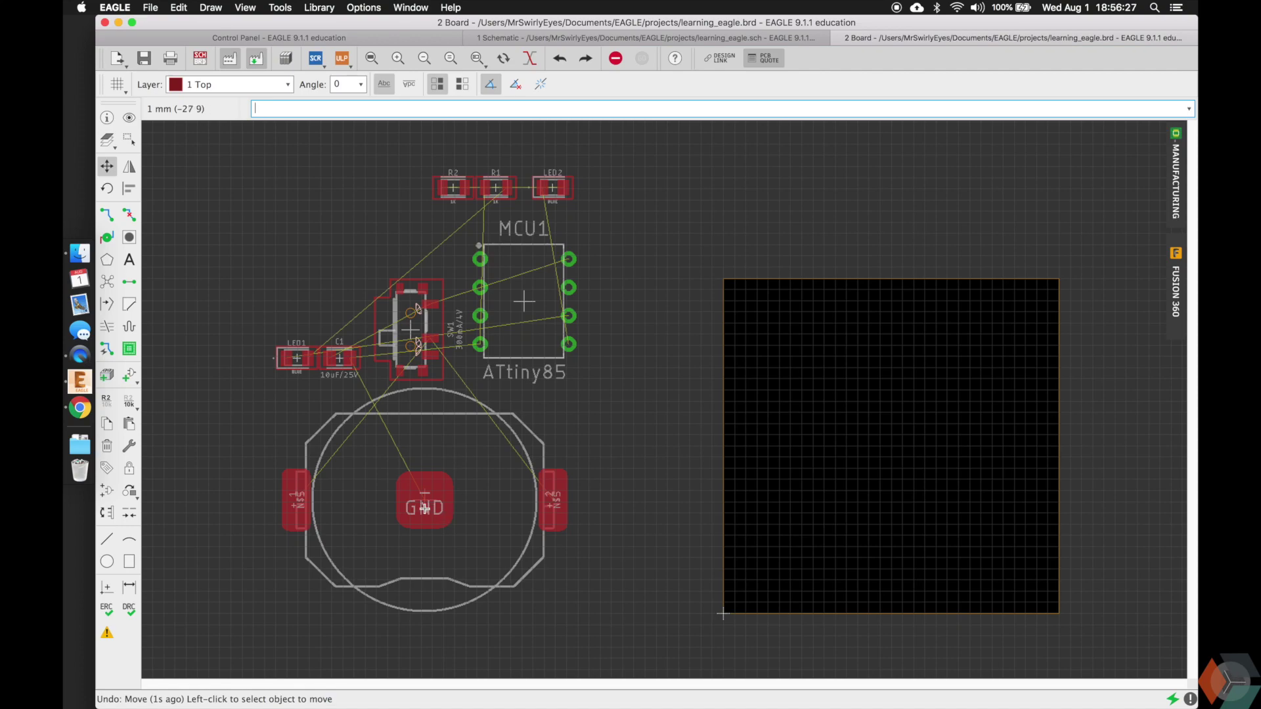
scroll(424, 509, up, 2)
scroll(424, 509, up, 3)
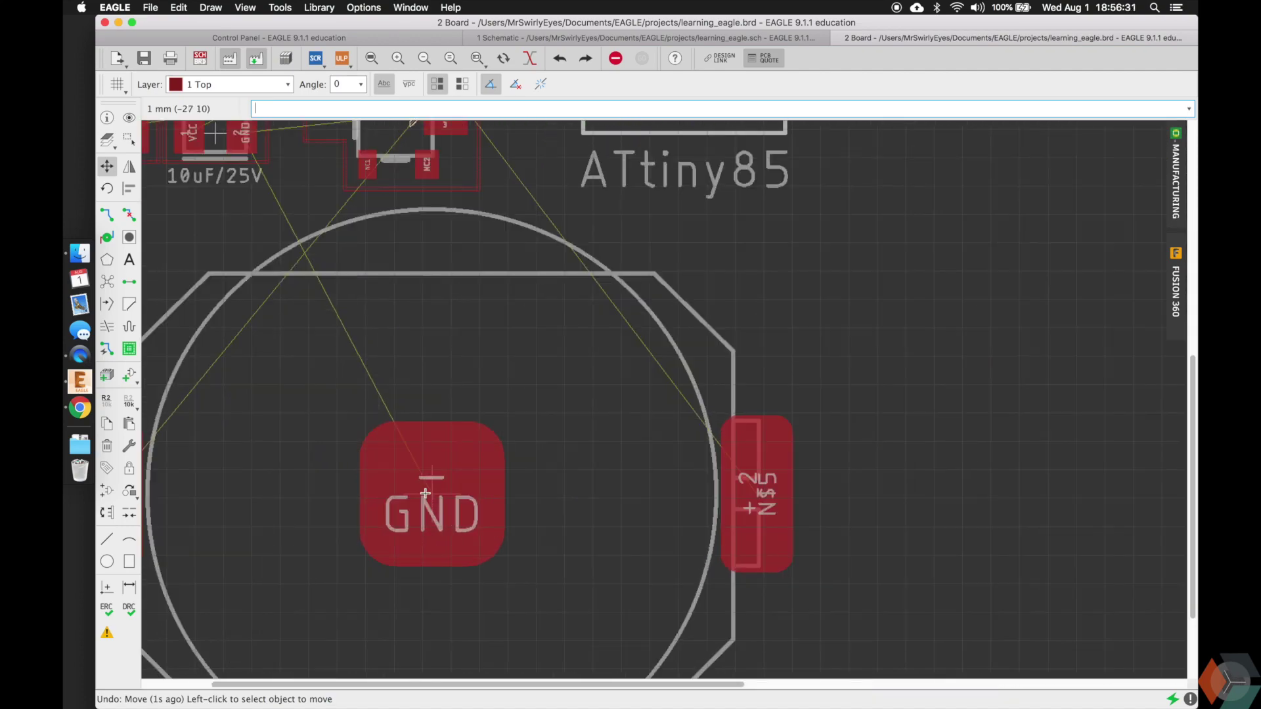
scroll(426, 493, down, 2)
scroll(426, 494, down, 3)
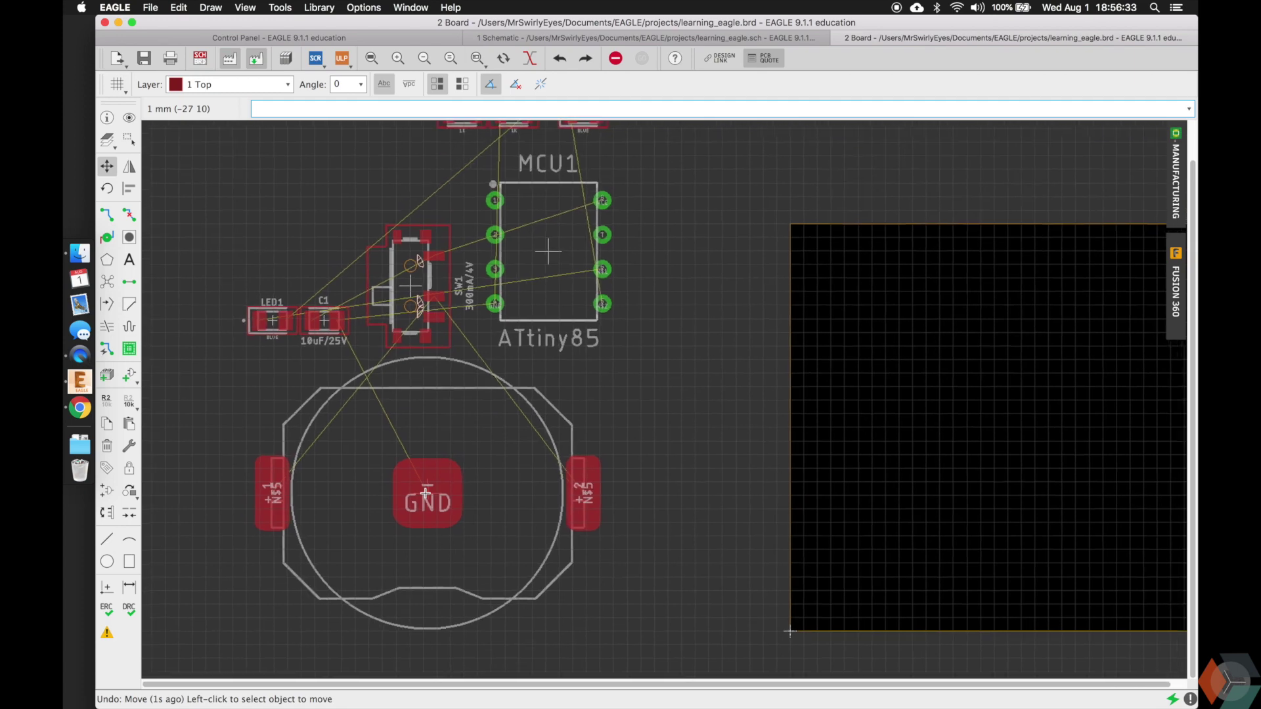
scroll(426, 493, down, 2)
scroll(380, 498, up, 2)
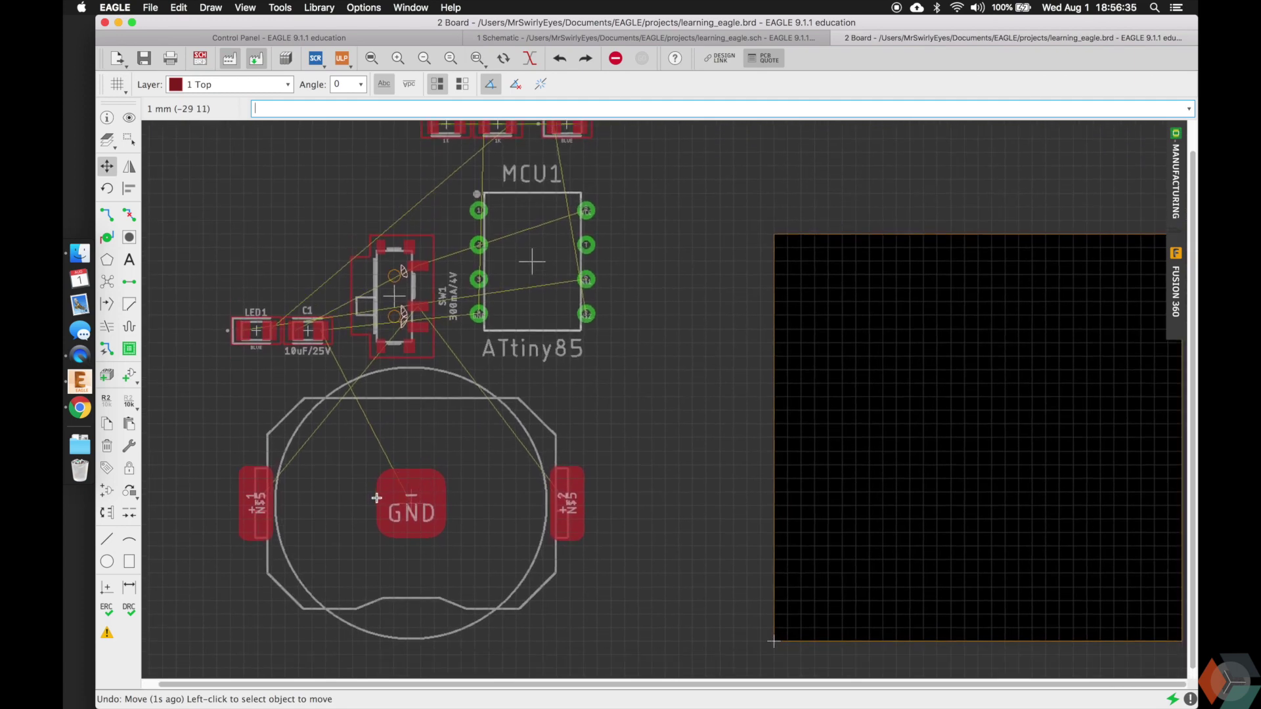
scroll(377, 498, down, 1)
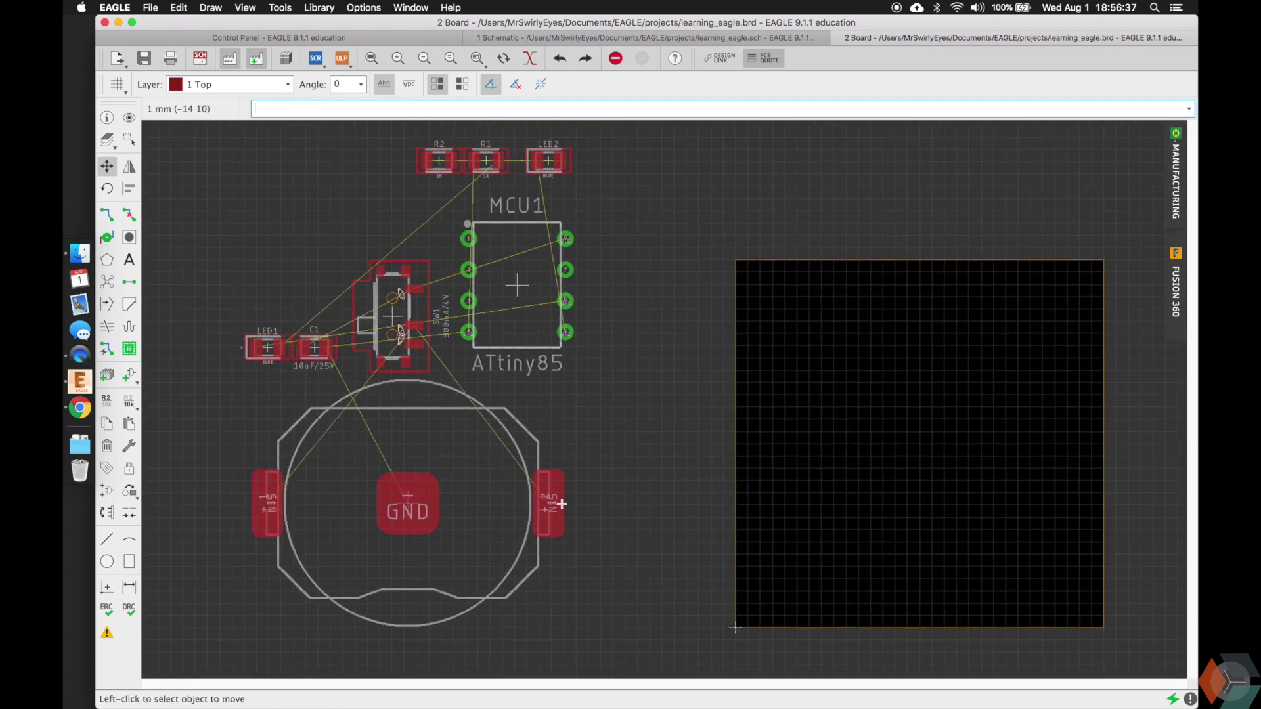
Place the battery holder in the board's lower half and nudge it until centred
click(410, 501)
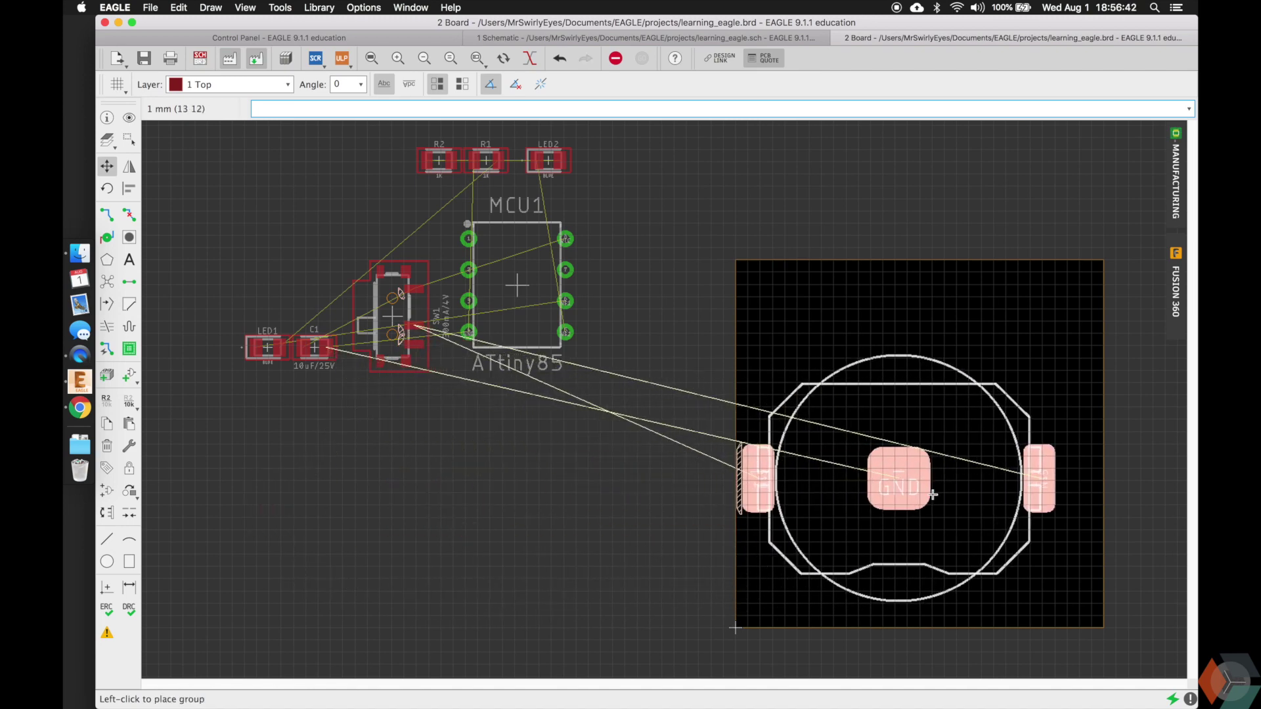
click(893, 500)
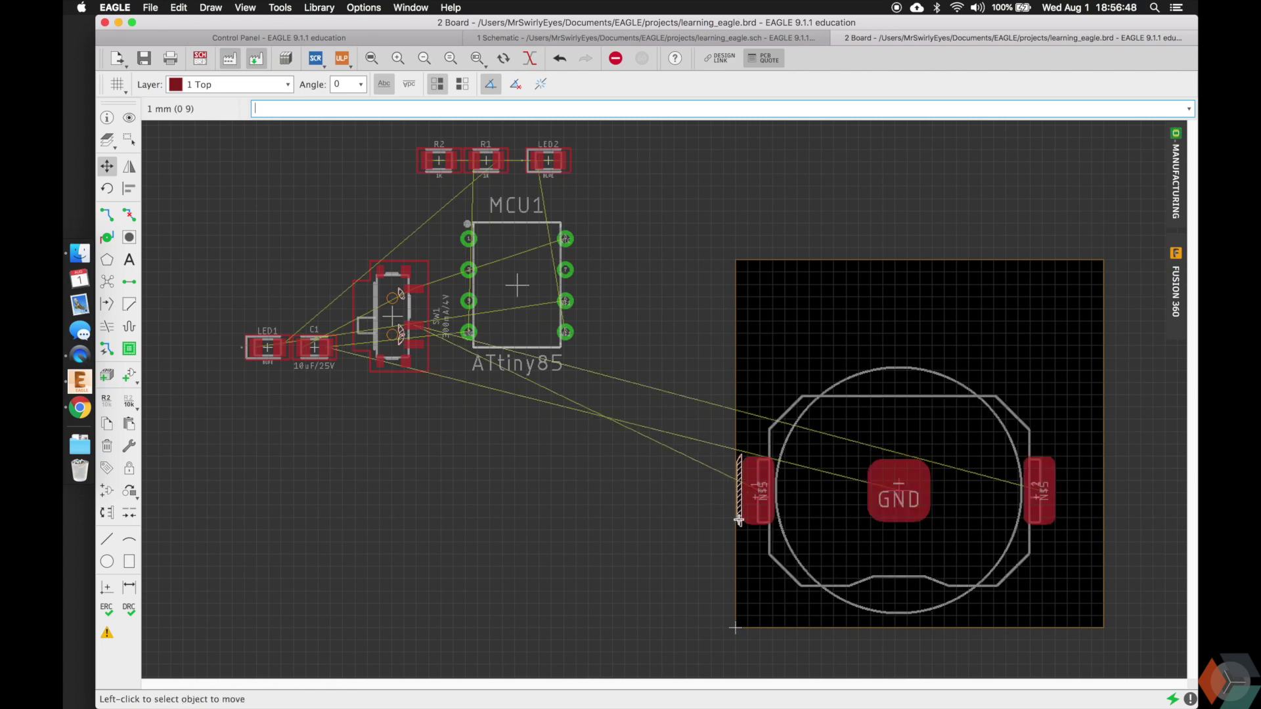
key(Escape)
click(899, 491)
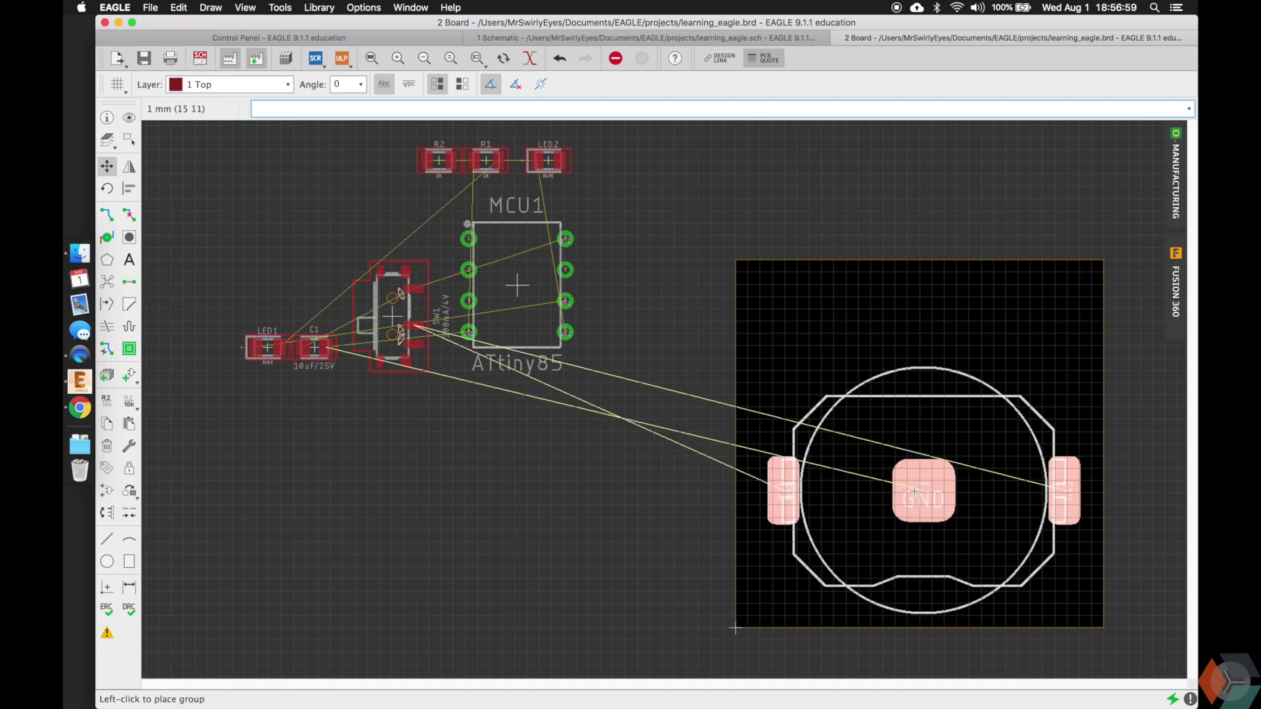
click(915, 491)
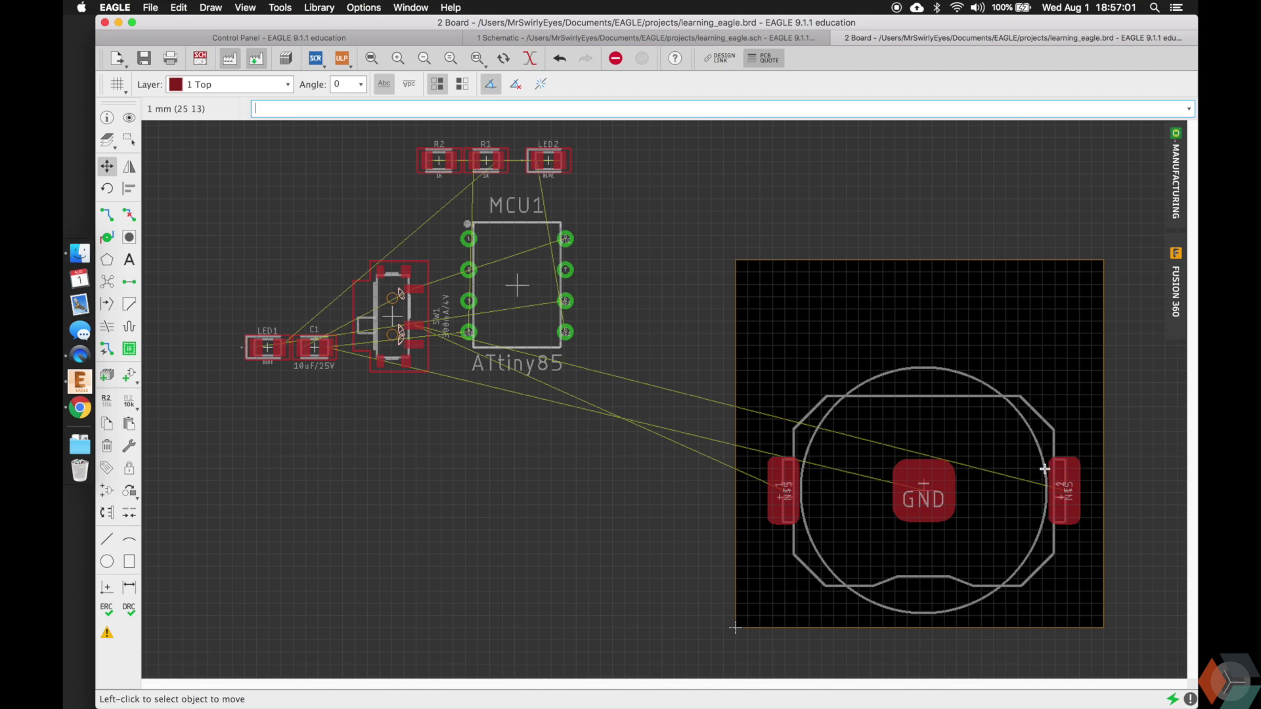
click(950, 486)
click(919, 493)
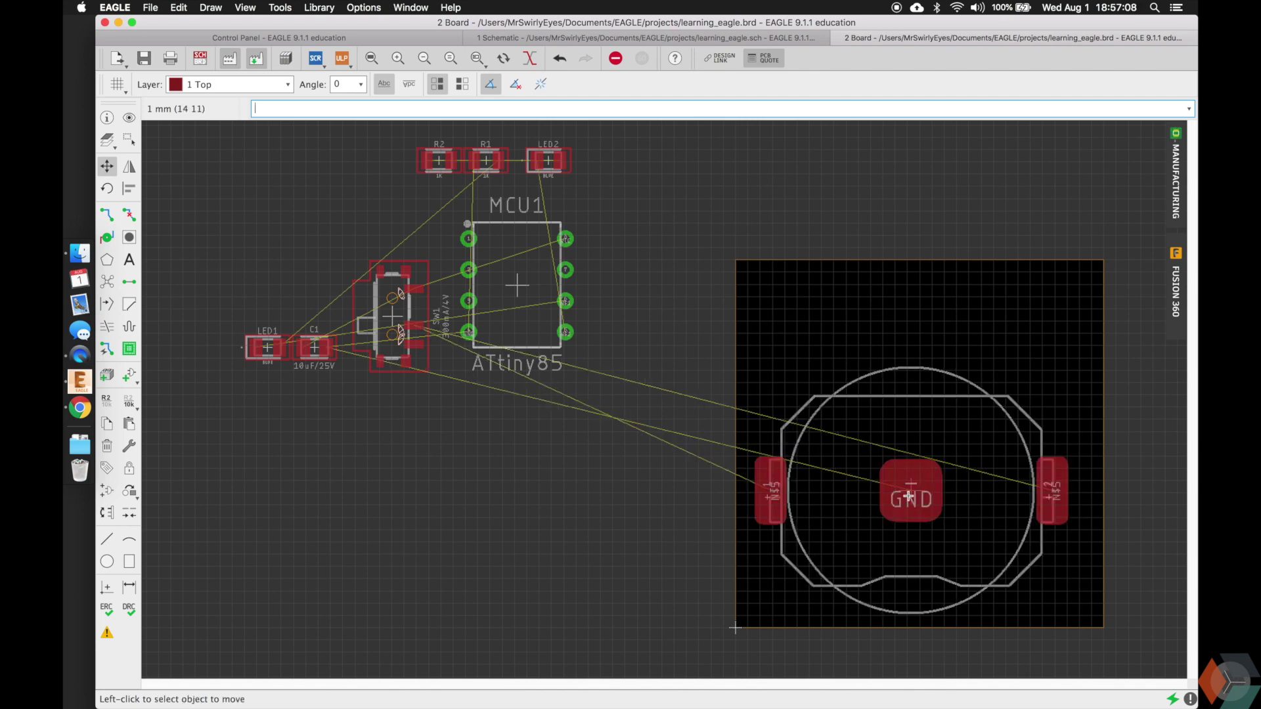
Mirror the battery holder onto the bottom layer of the board
text(mirror)
key(Return)
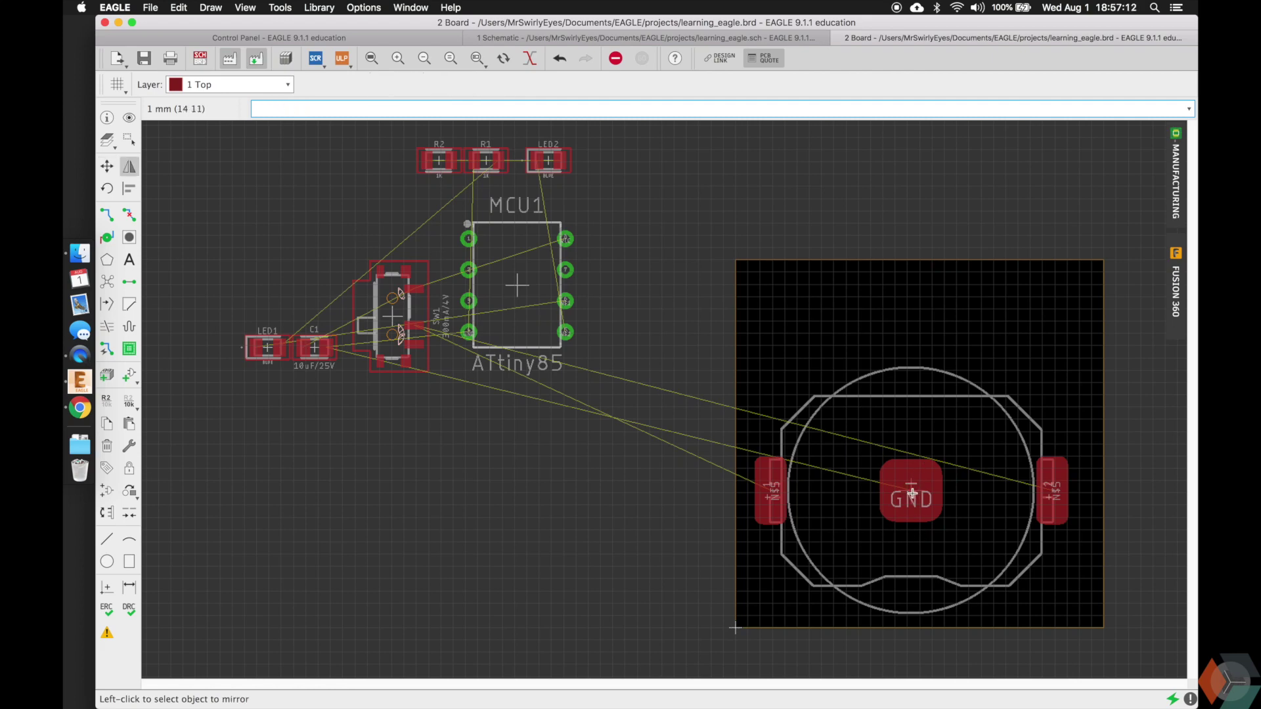
click(912, 493)
key(ctrl+g)
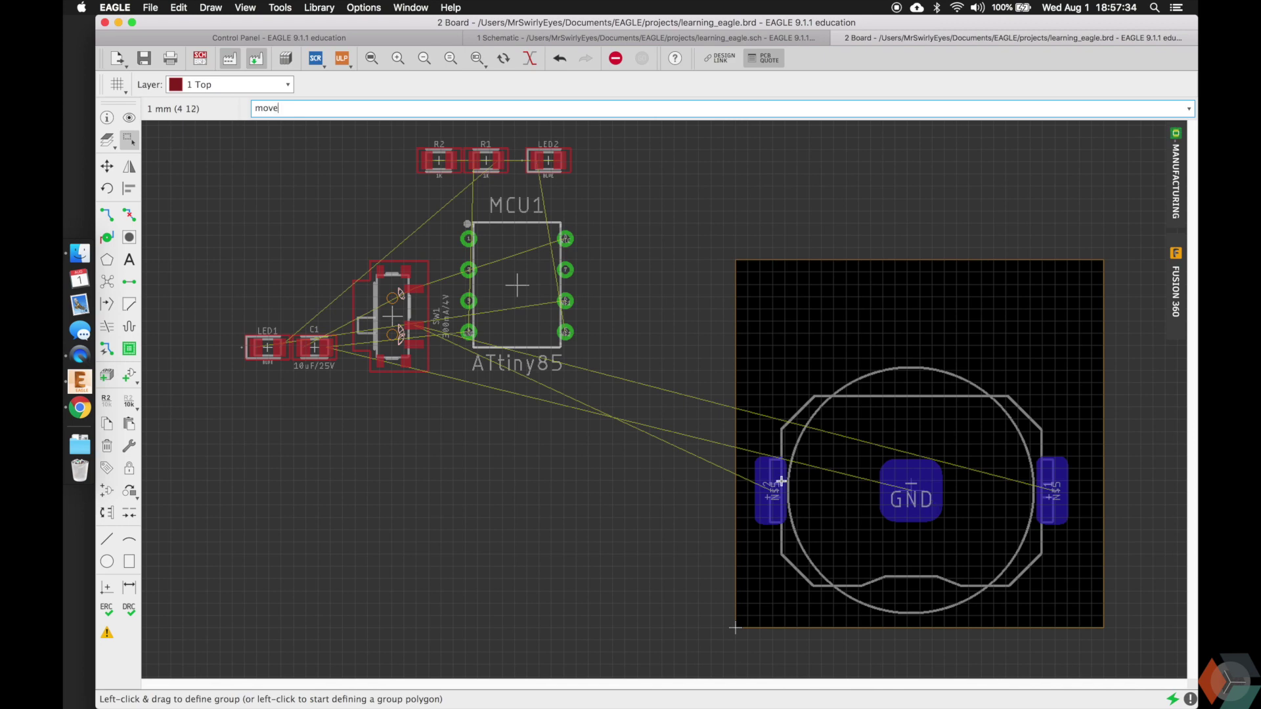
key(F7)
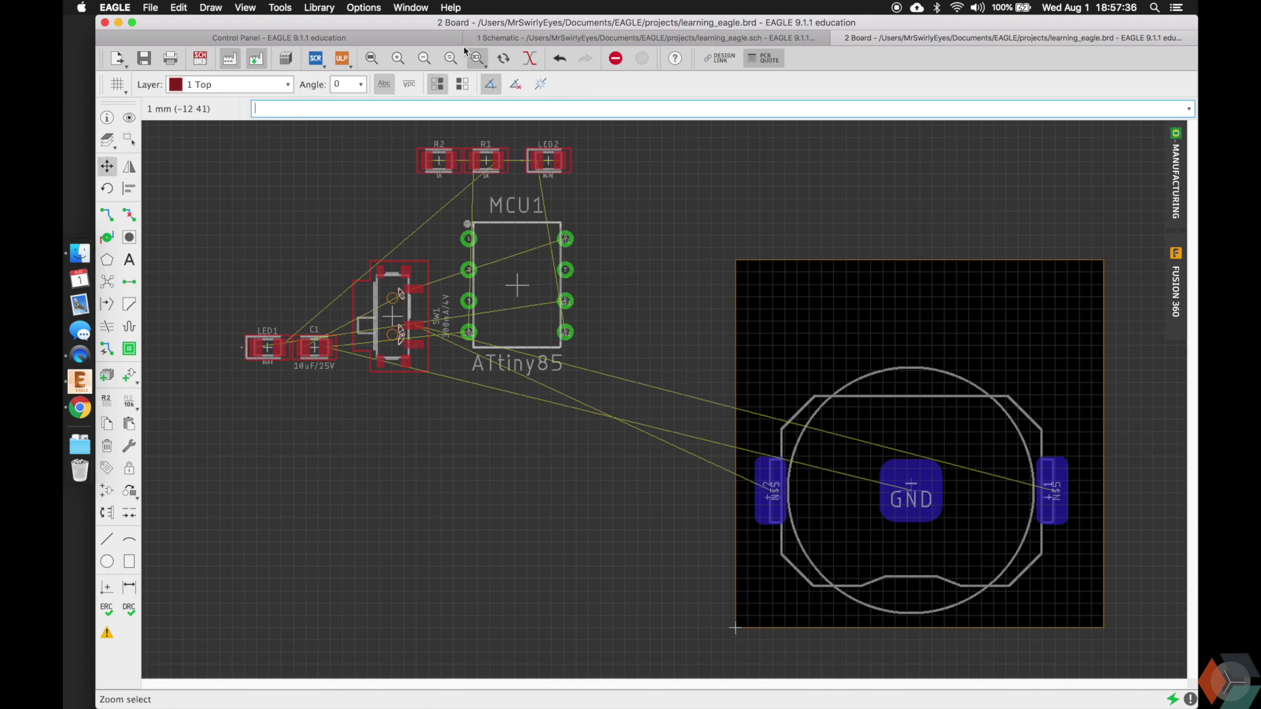
Flip the board view to check the underside, flip back, and pick up MCU1
click(502, 58)
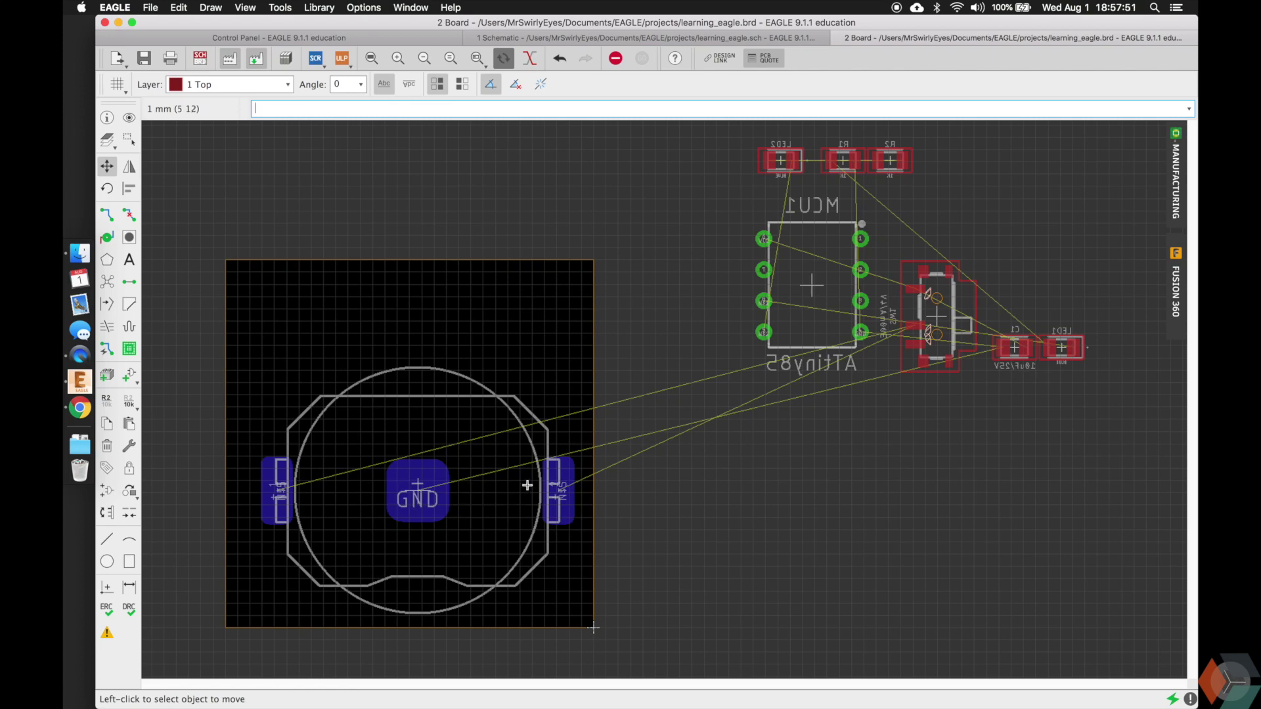
click(504, 58)
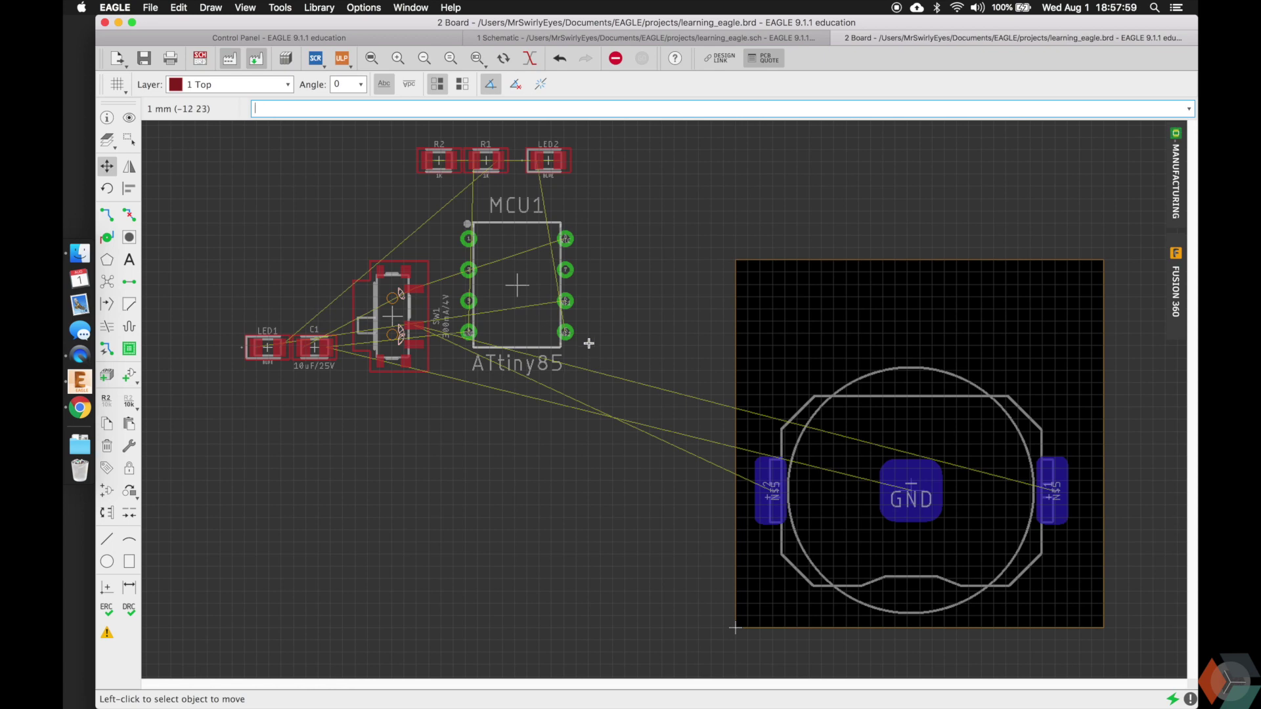
ctrl+right_click(656, 341)
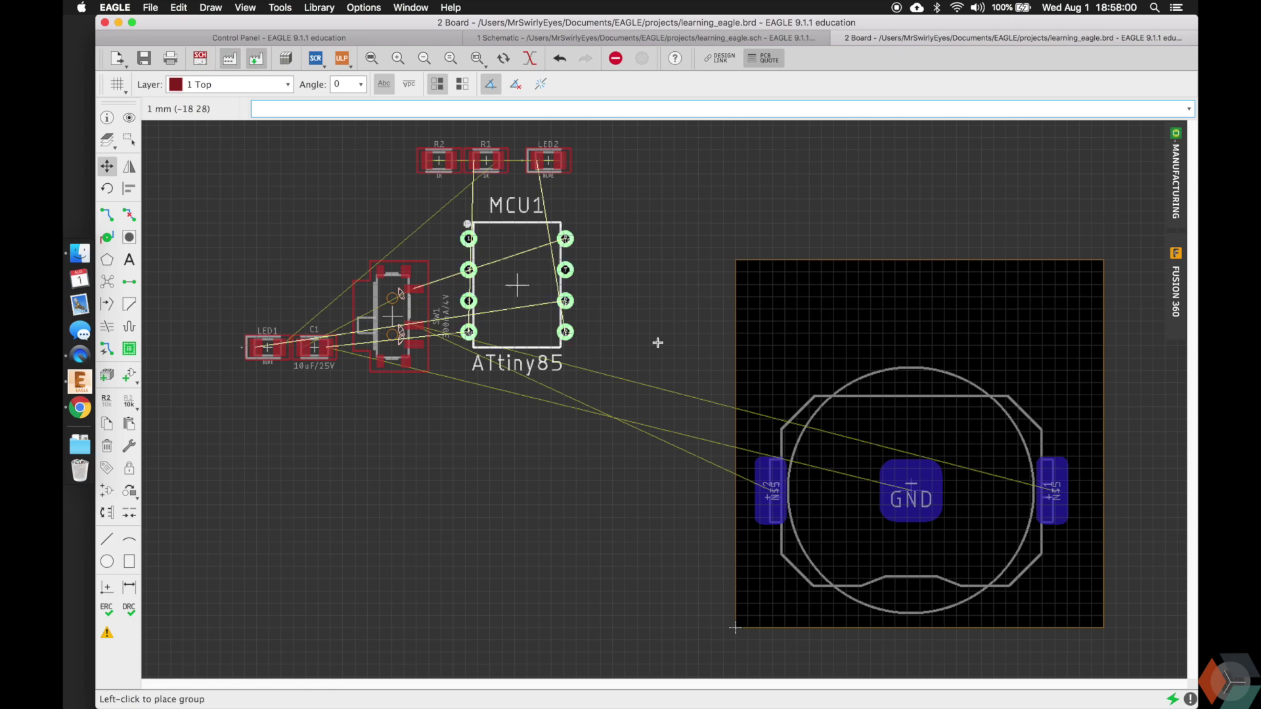
Drop the ATtiny85 (MCU1) onto the board
click(959, 433)
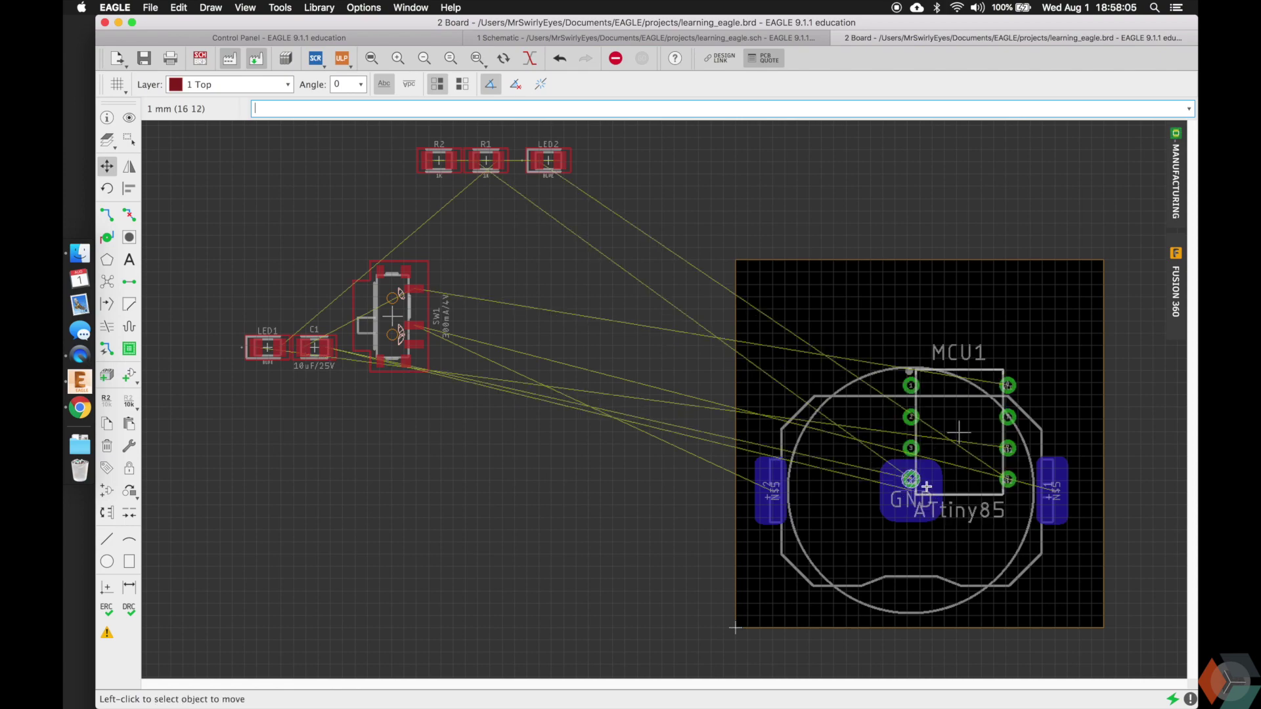
scroll(926, 487, up, 3)
scroll(897, 474, down, 4)
scroll(896, 474, down, 1)
scroll(917, 470, up, 4)
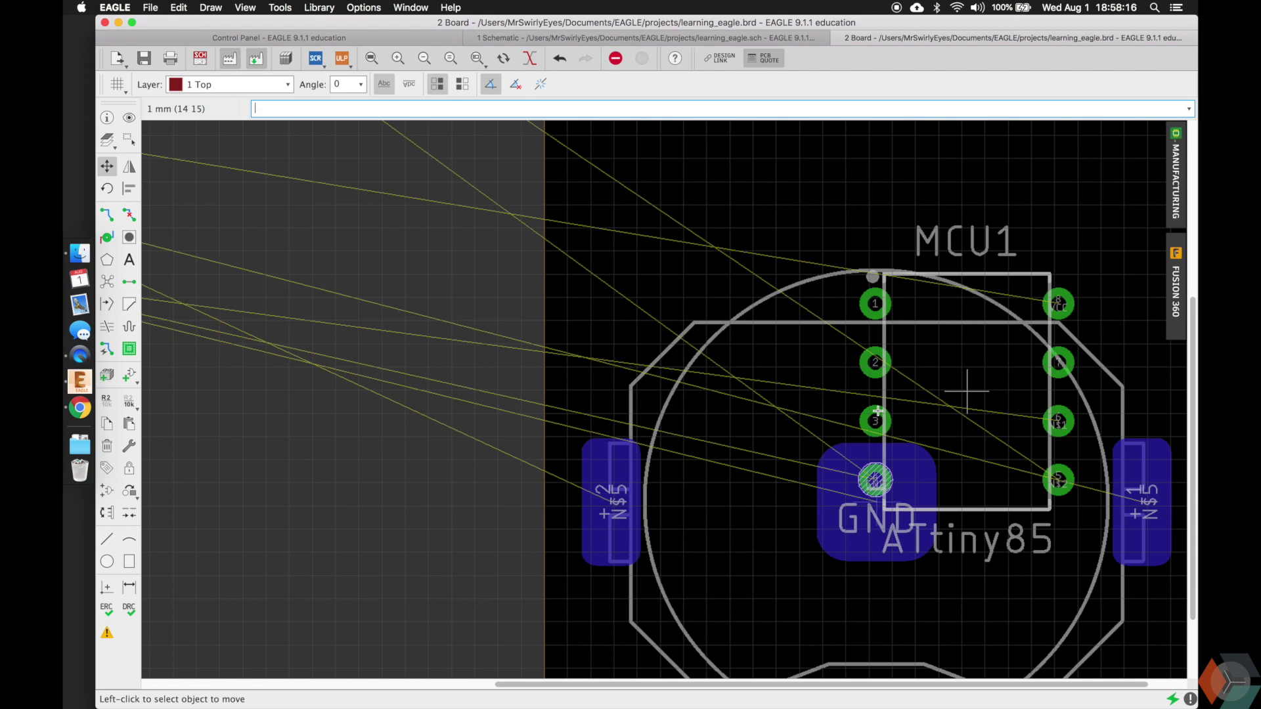
scroll(878, 411, down, 3)
scroll(871, 448, up, 2)
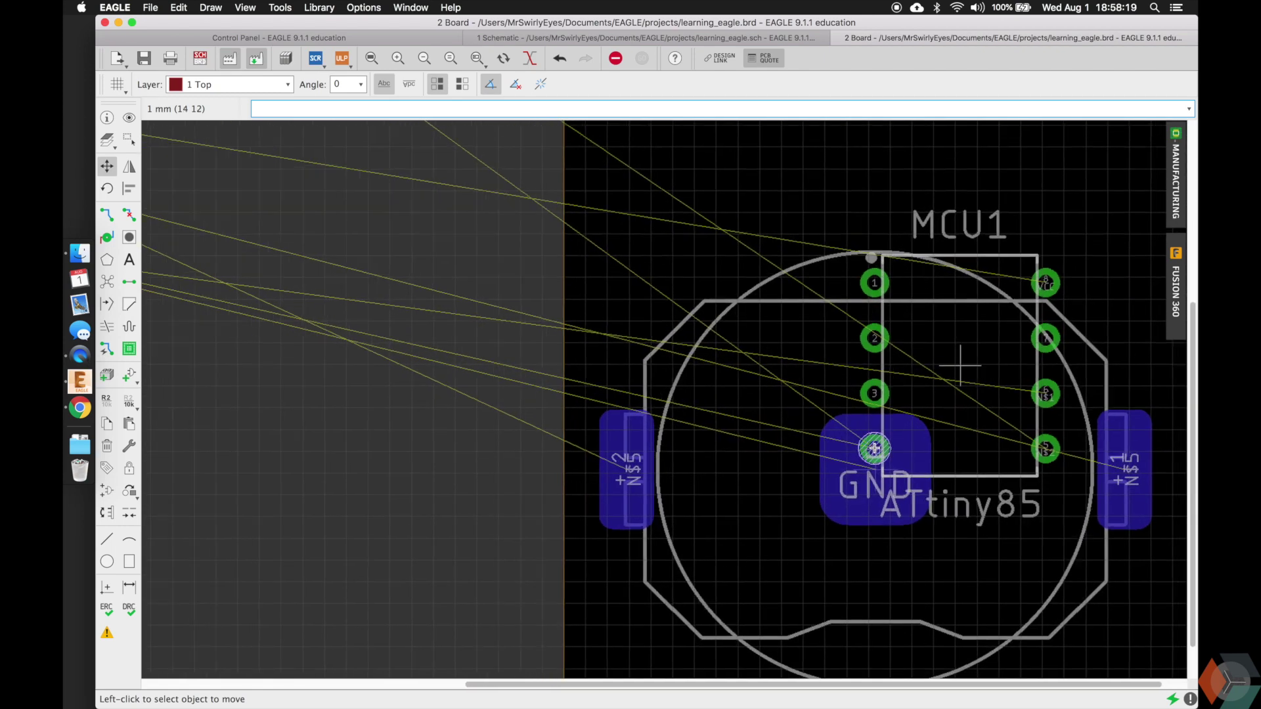
scroll(874, 448, down, 2)
Try C1 beside MCU1 pin 1 and on the left battery pad, then park it left of the board
click(221, 302)
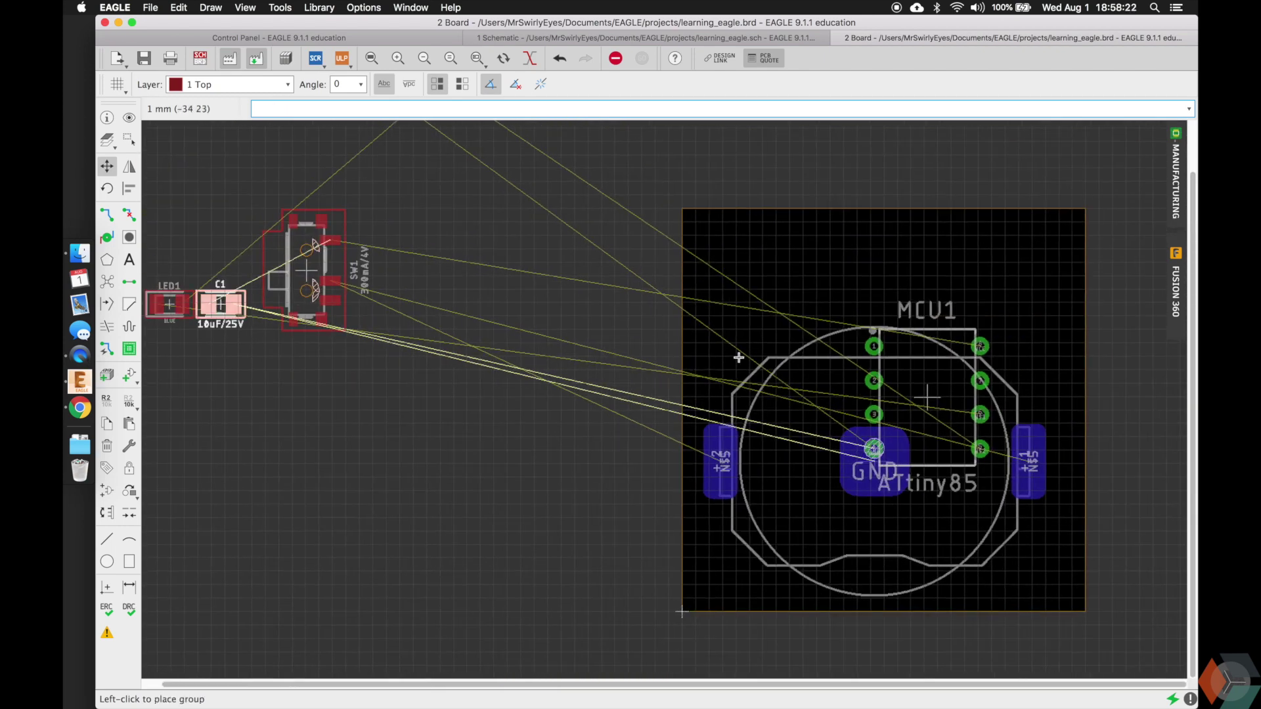
click(884, 346)
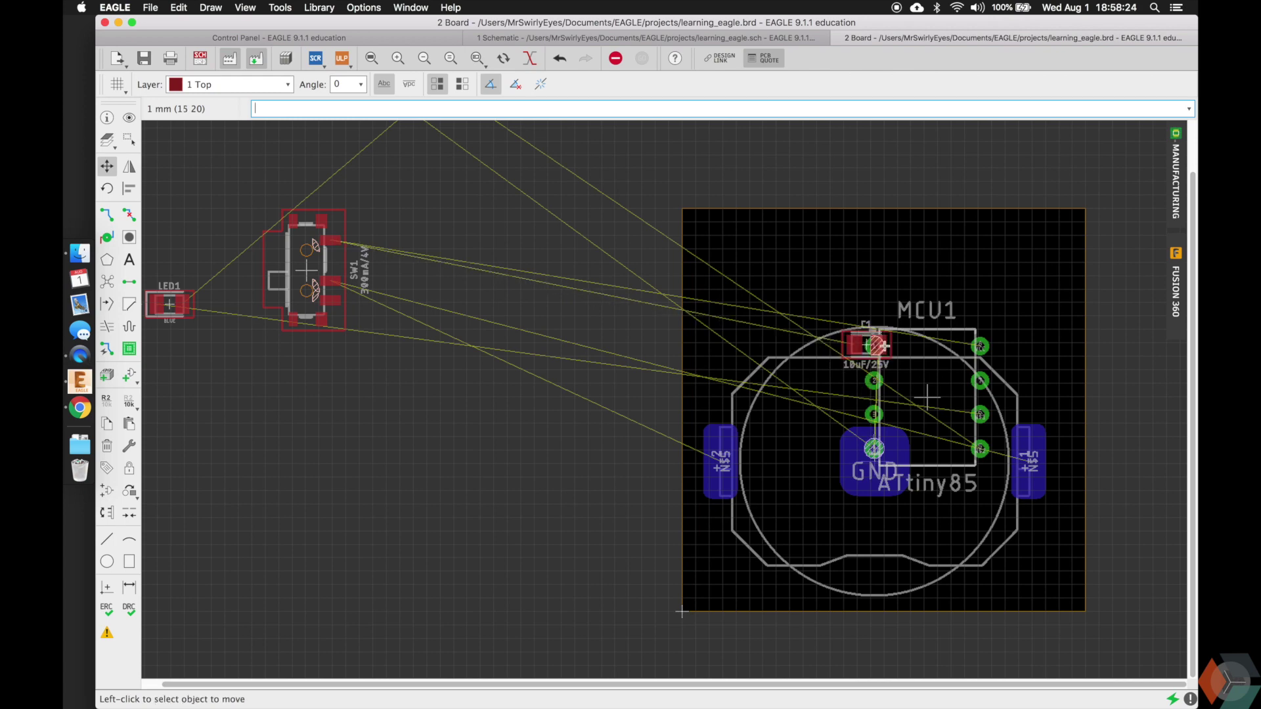
scroll(883, 346, up, 3)
scroll(876, 365, right, 5)
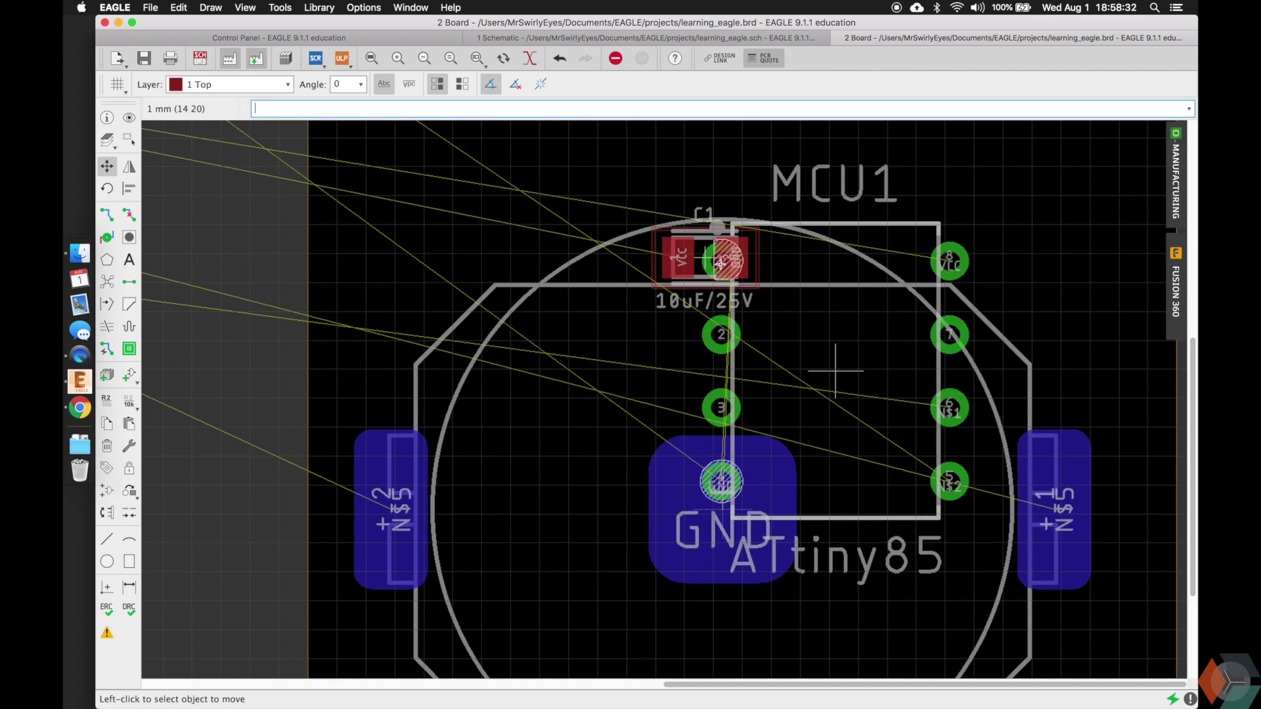
scroll(721, 264, down, 1)
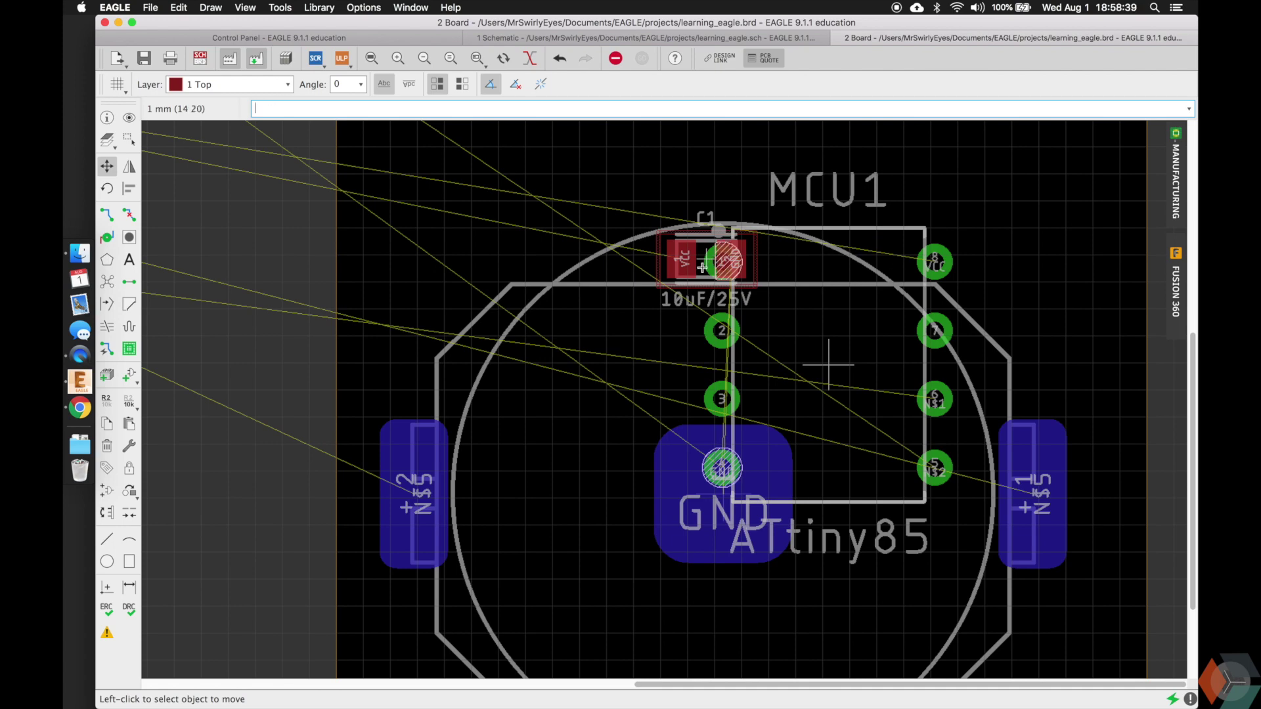
scroll(702, 268, down, 2)
click(702, 268)
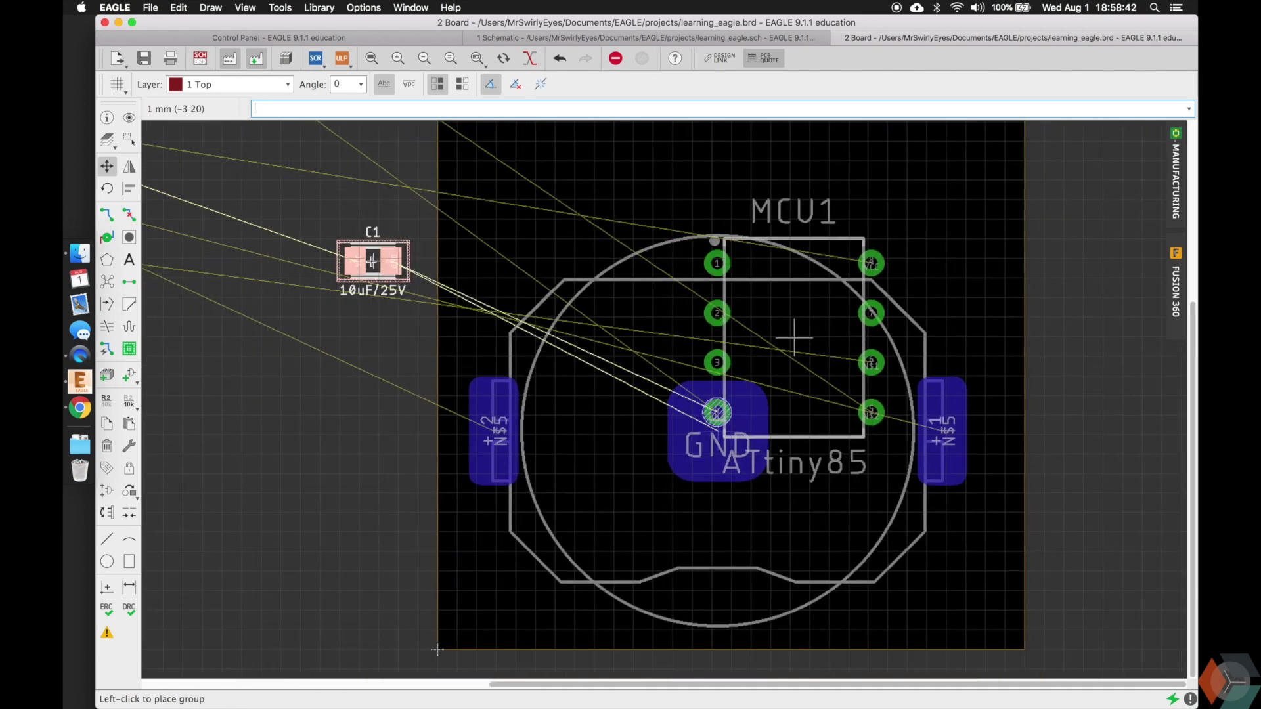
click(484, 443)
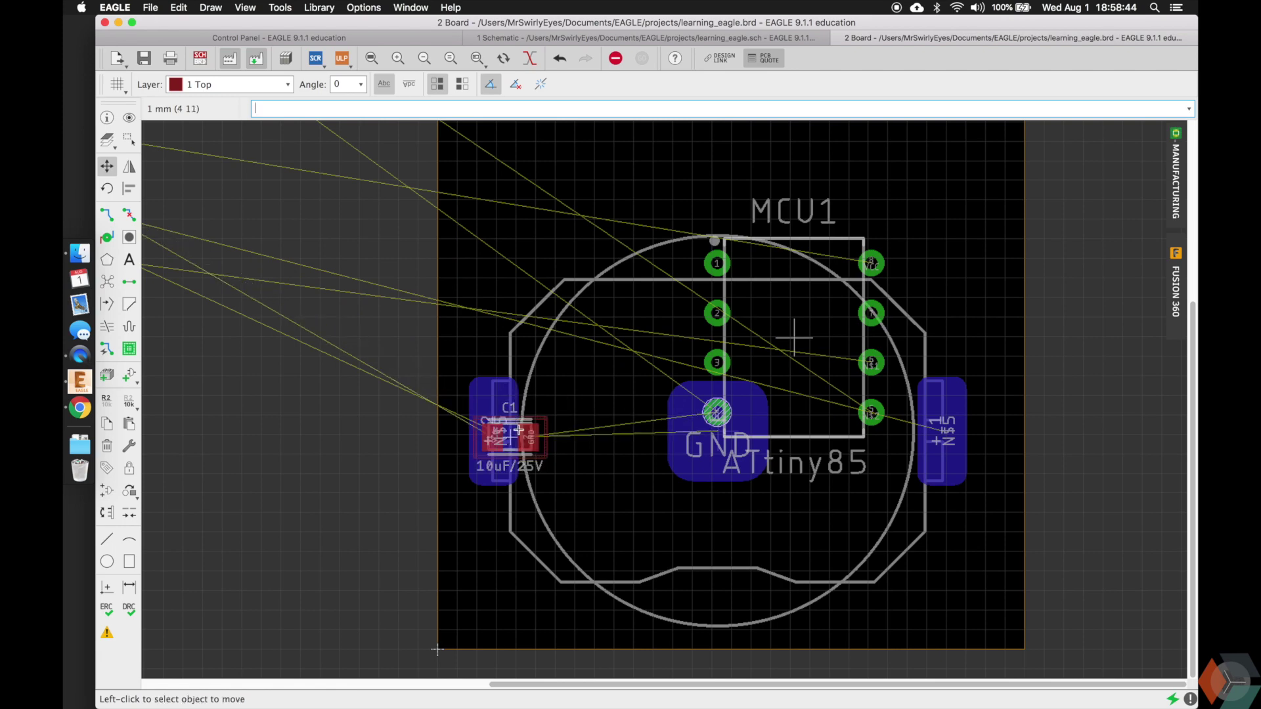
scroll(484, 444, up, 2)
scroll(483, 444, up, 1)
scroll(493, 426, down, 4)
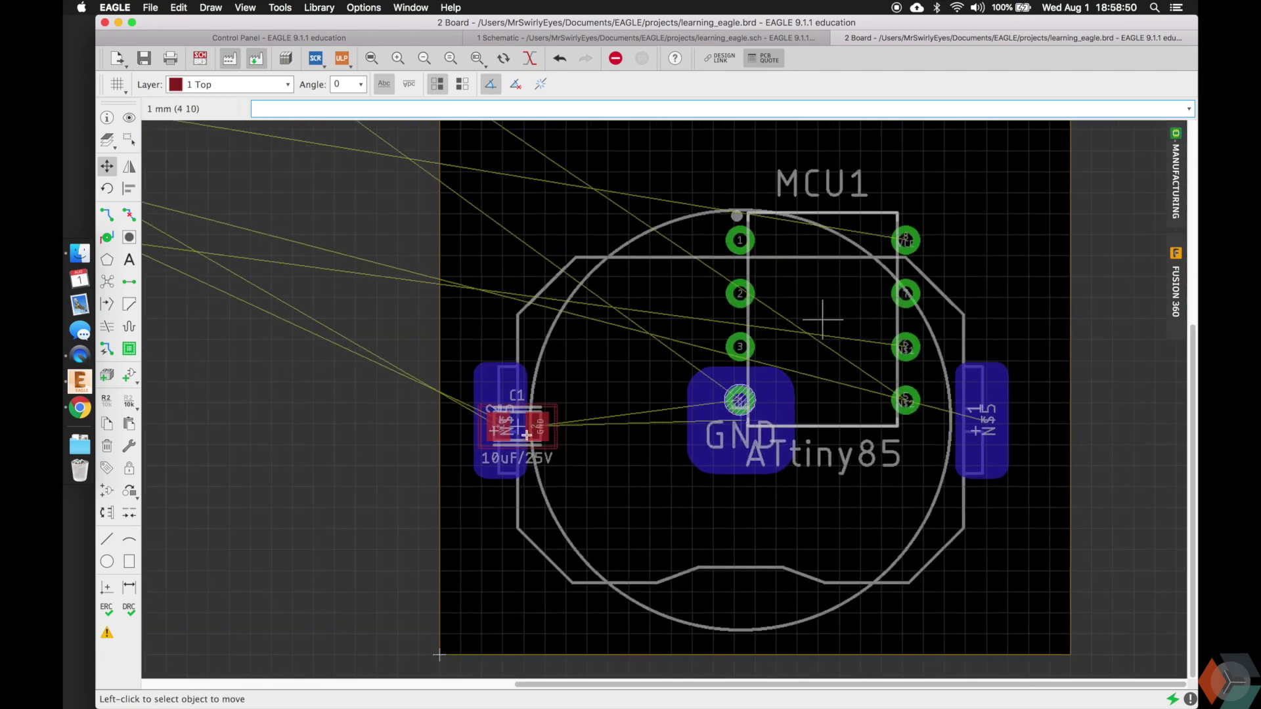
scroll(522, 430, down, 2)
click(520, 428)
click(407, 397)
Move MCU1 higher up into the board's upper half
click(745, 340)
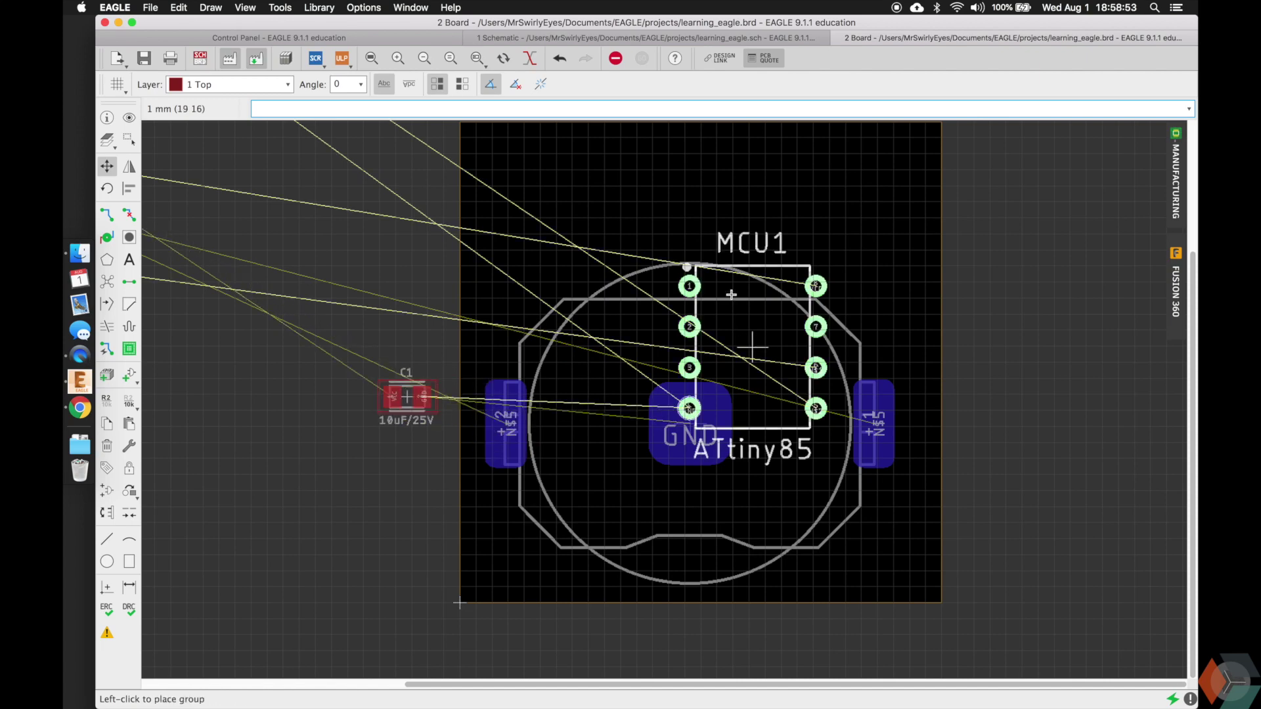
click(693, 265)
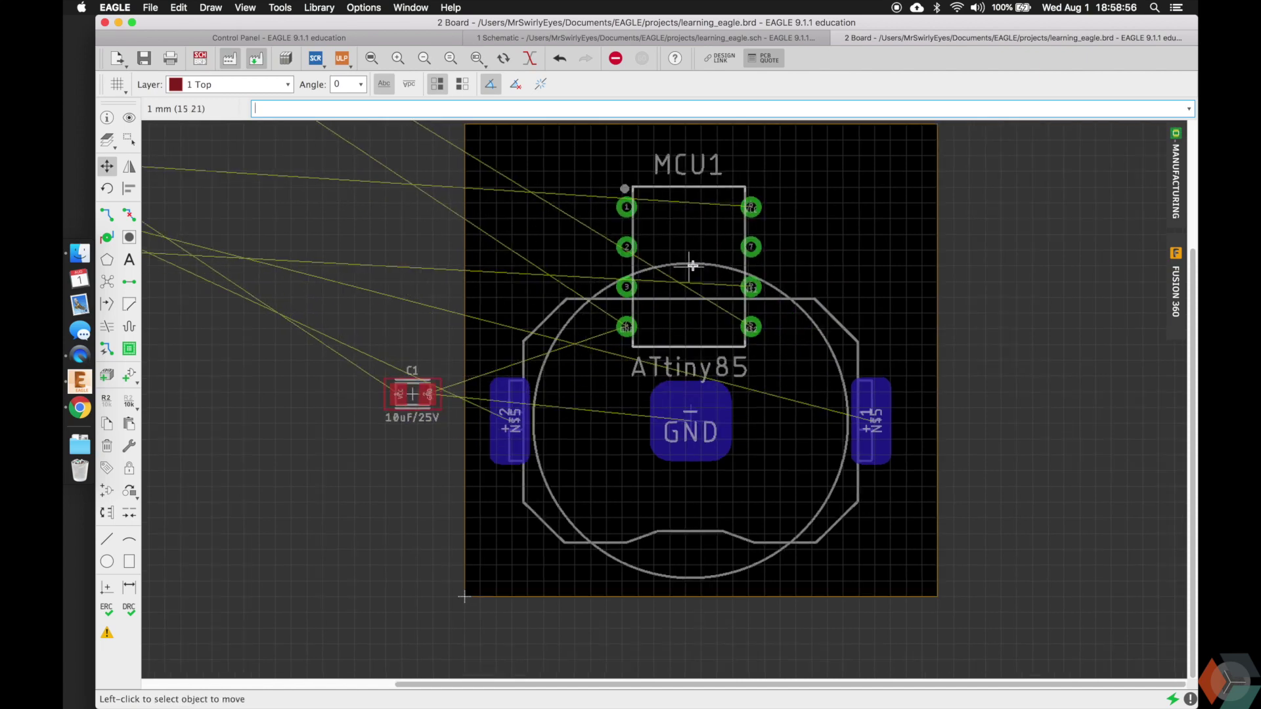
scroll(692, 265, down, 2)
scroll(692, 266, left, 3)
scroll(692, 265, up, 2)
Move SW1 to the board's left edge, mirror it to the bottom side, and turn it vertical
text(m)
key(Escape)
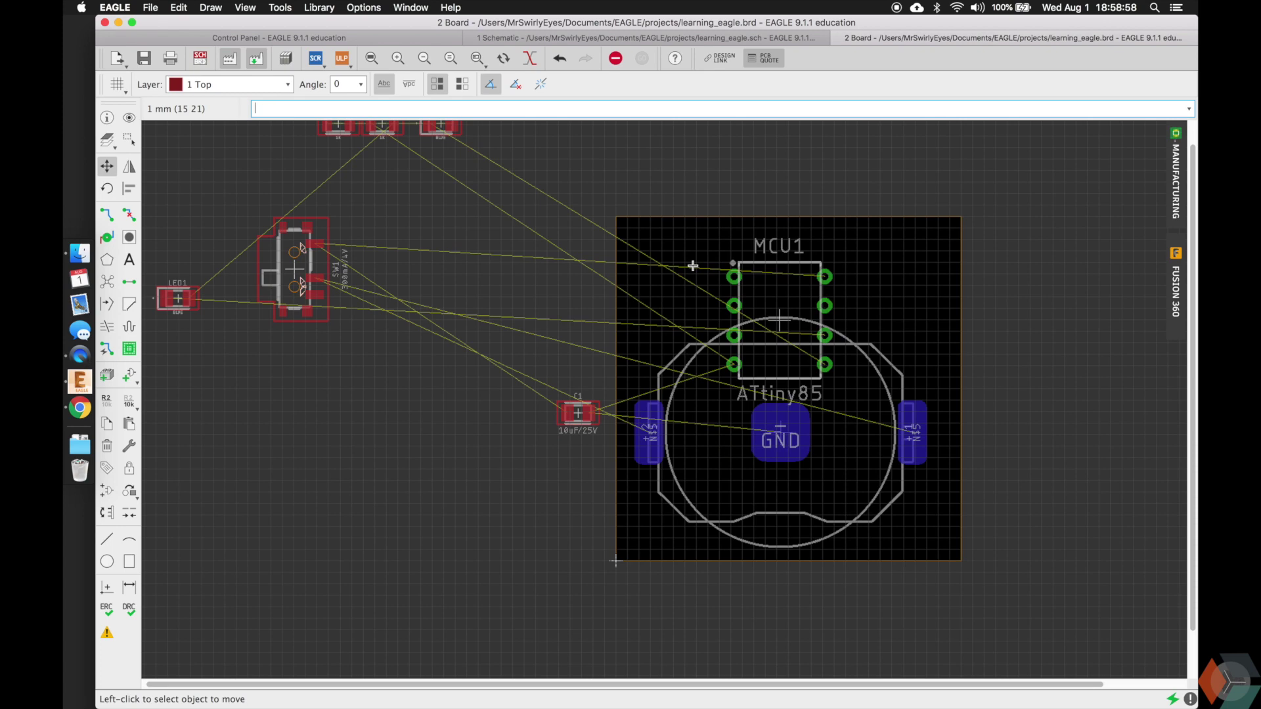
click(294, 272)
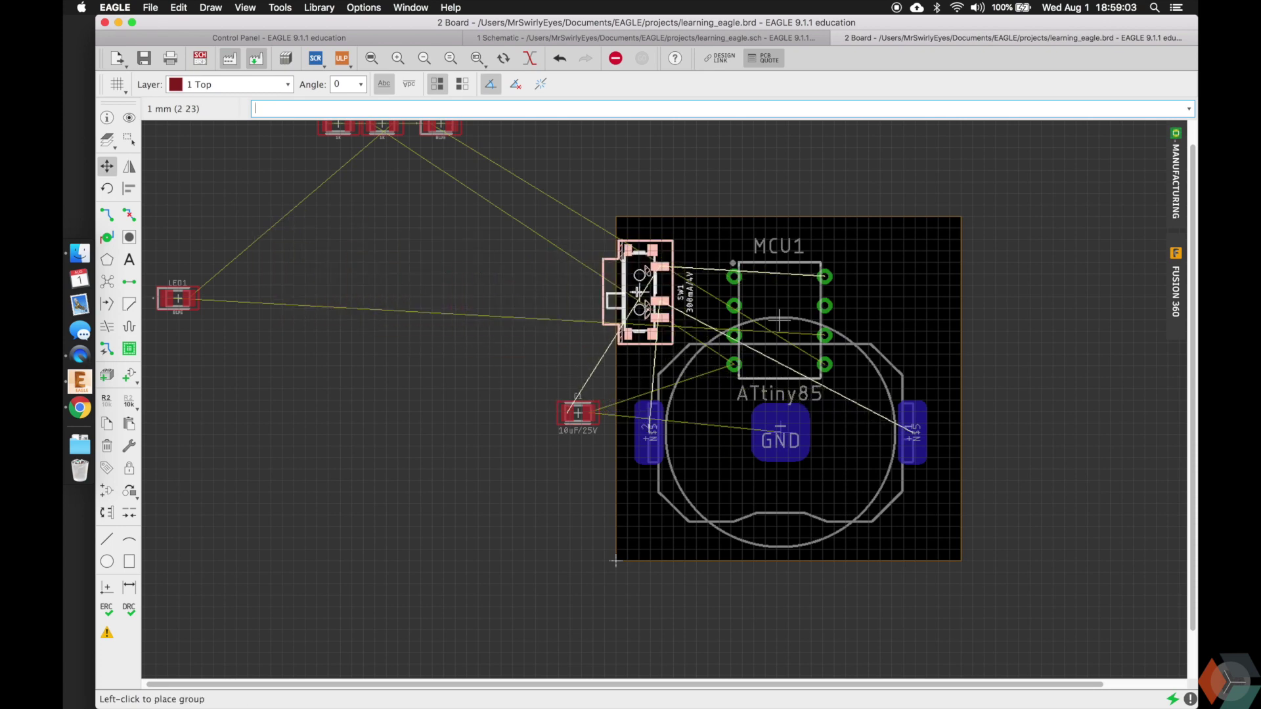
click(633, 291)
key(ctrl+m)
scroll(641, 291, up, 2)
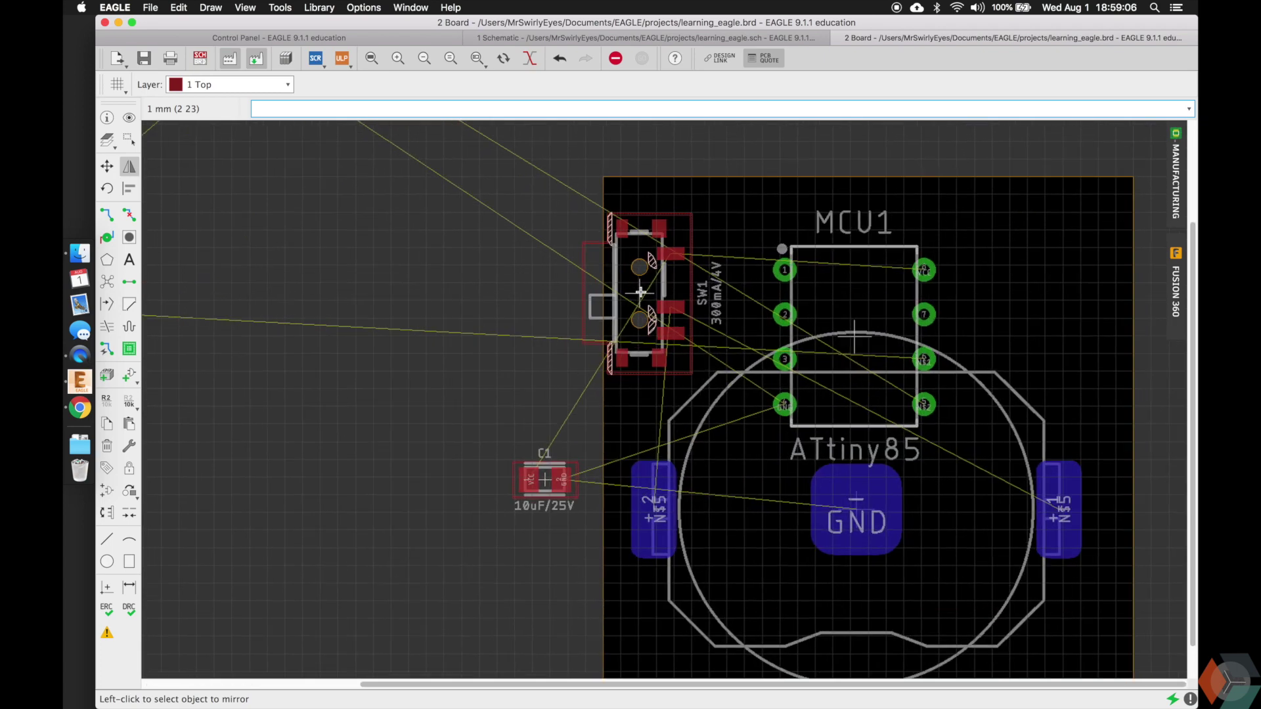
click(640, 291)
key(F7)
ctrl+right_click(641, 291)
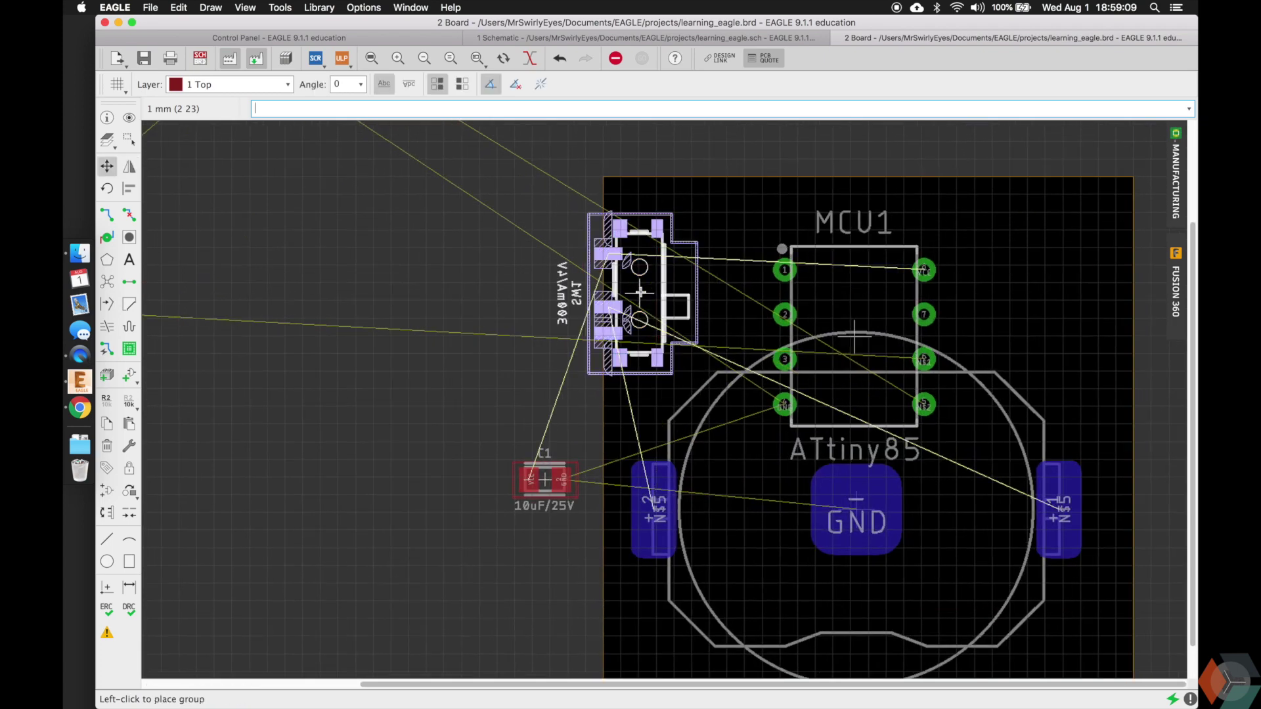
right_click(640, 291)
right_click(641, 291)
click(640, 289)
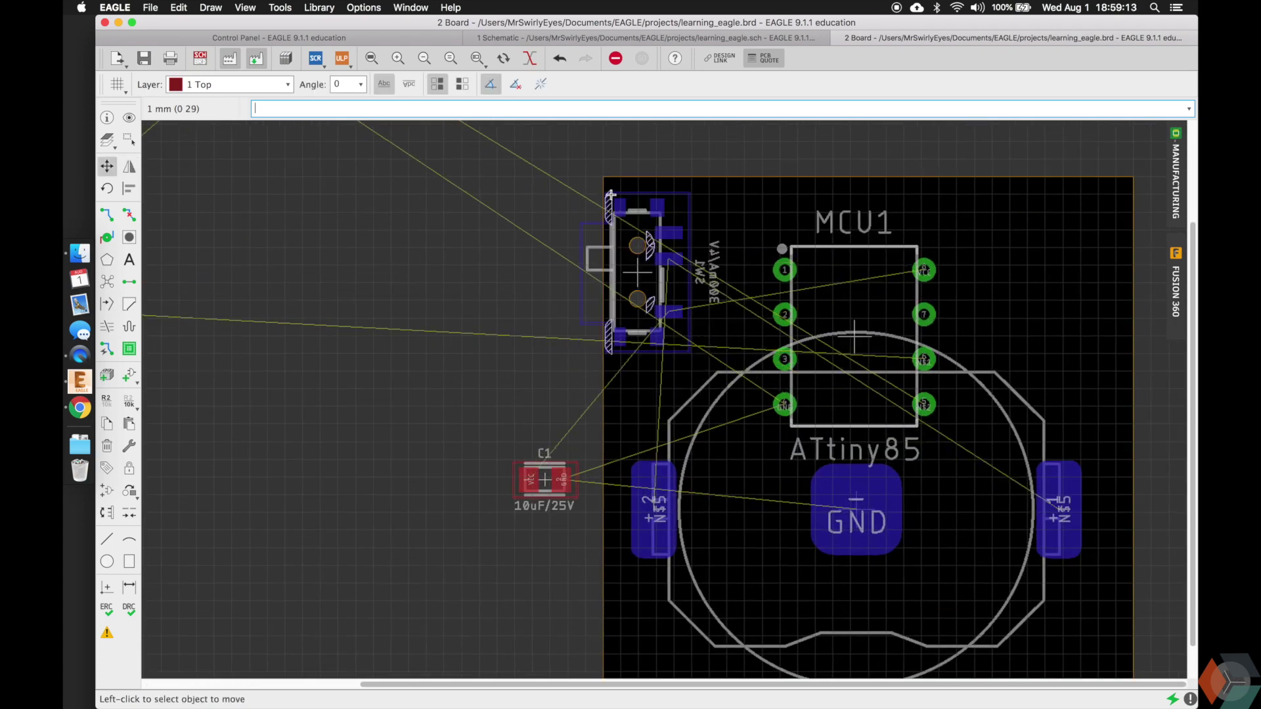
Place LED2 horizontally on the board beside MCU1's pin 5
scroll(631, 348, down, 3)
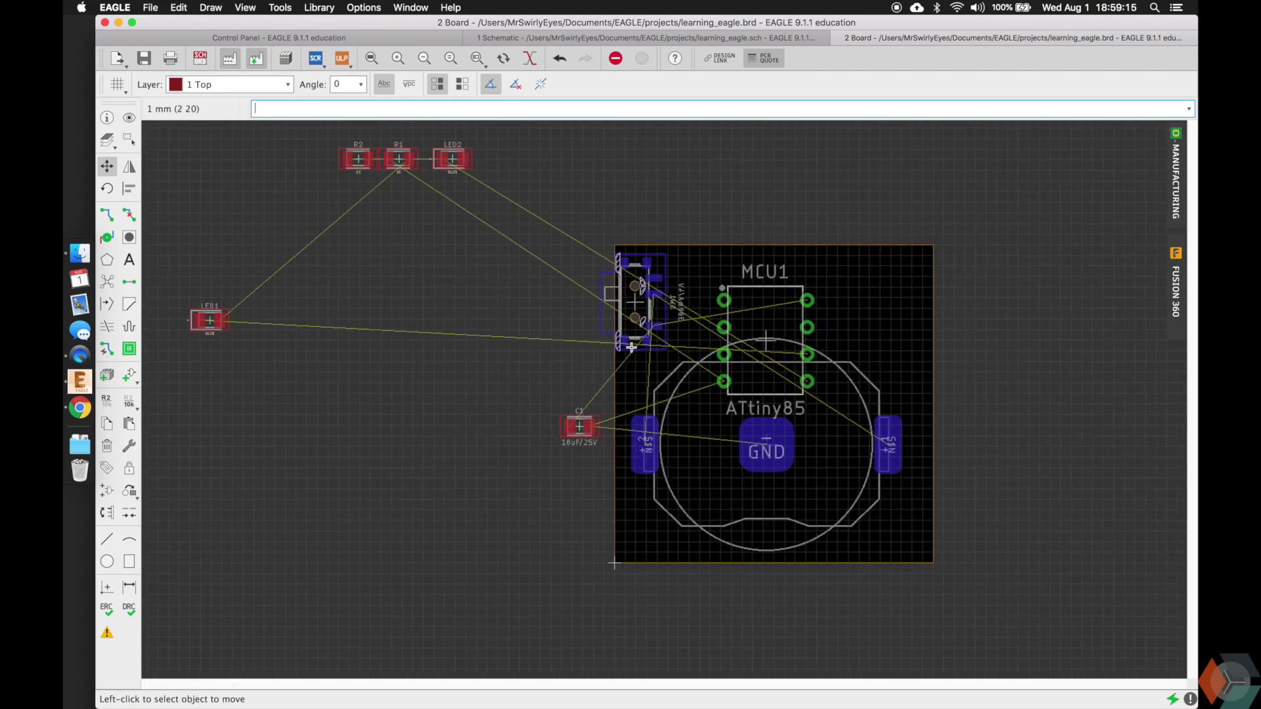
click(450, 159)
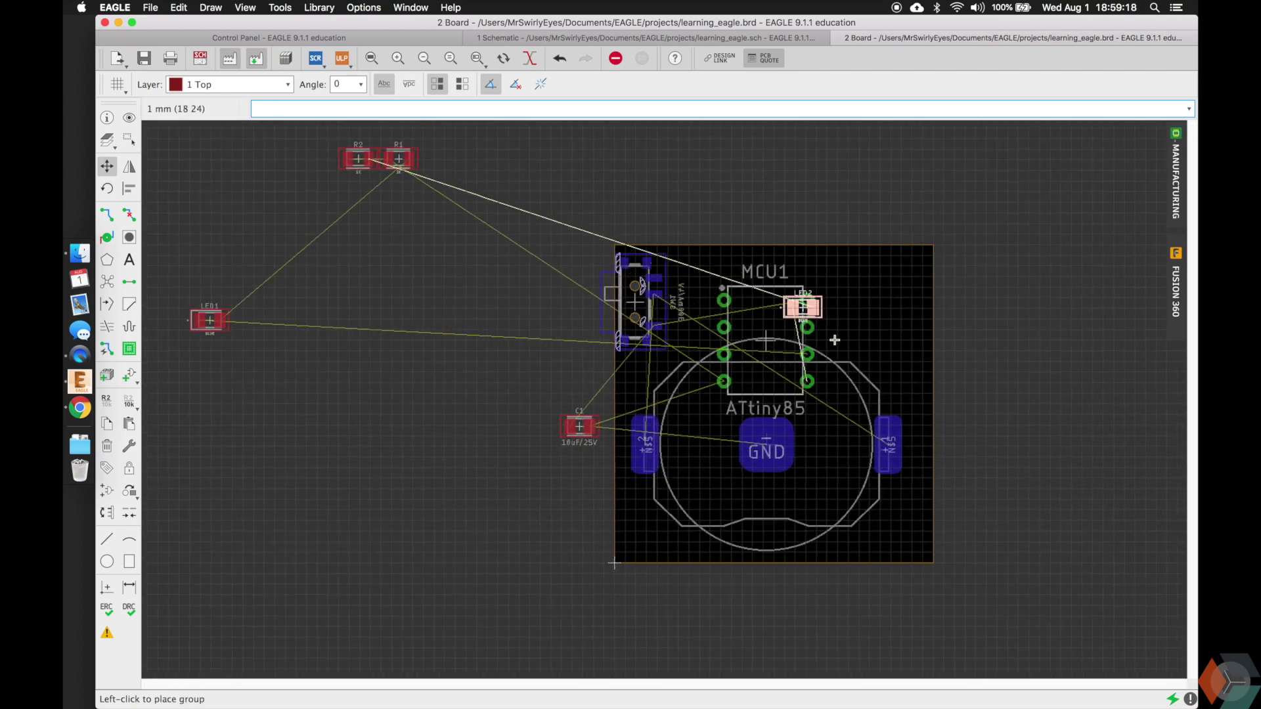
scroll(856, 400, up, 1)
scroll(856, 382, up, 3)
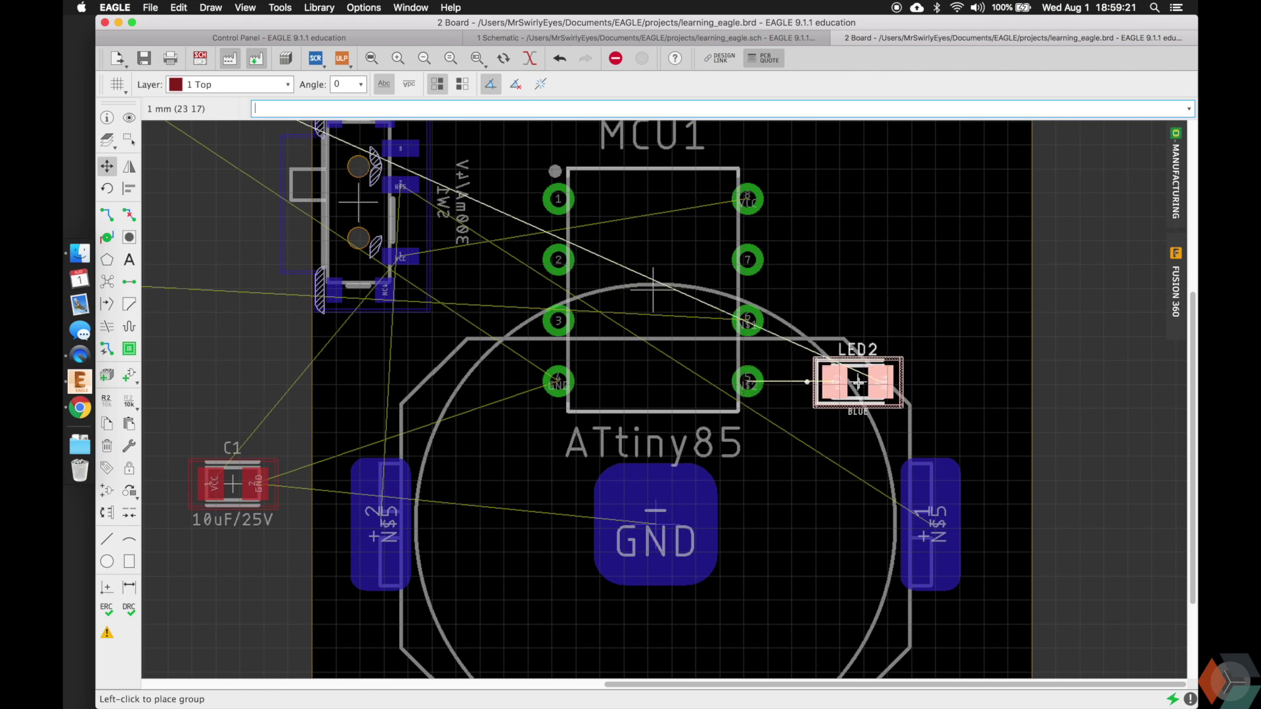
right_click(856, 381)
right_click(867, 382)
right_click(858, 382)
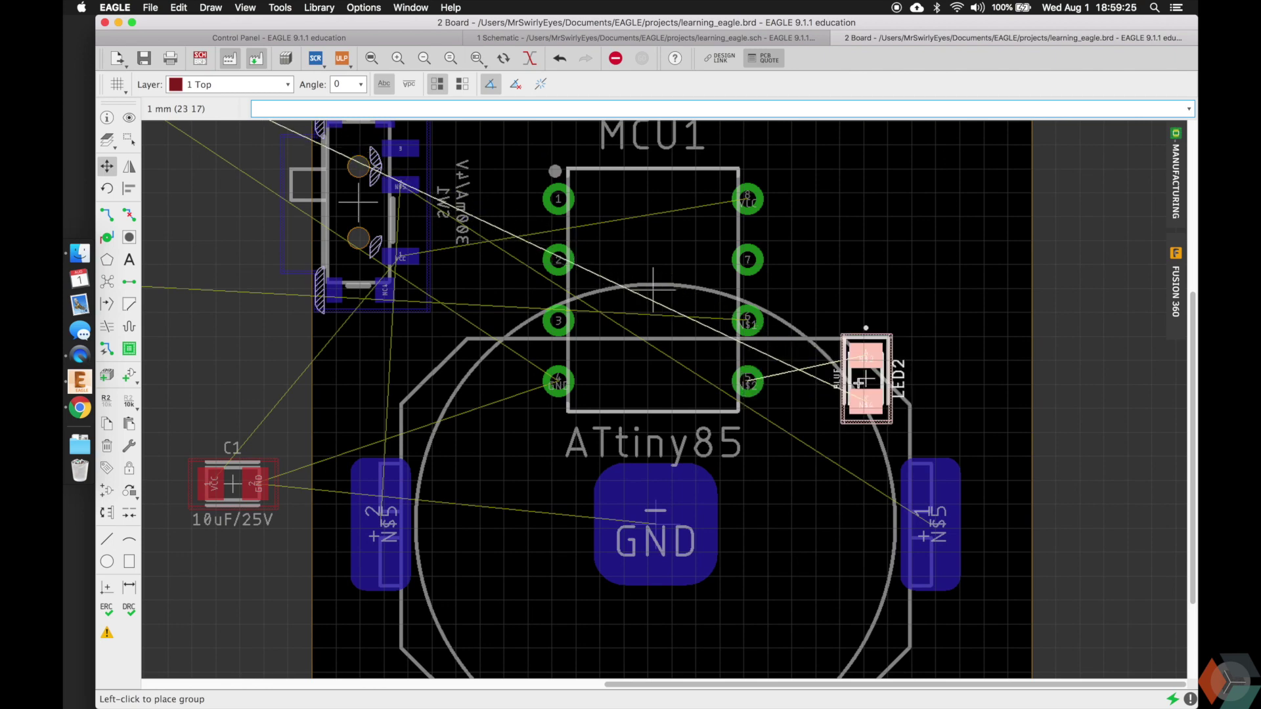
right_click(838, 381)
click(835, 382)
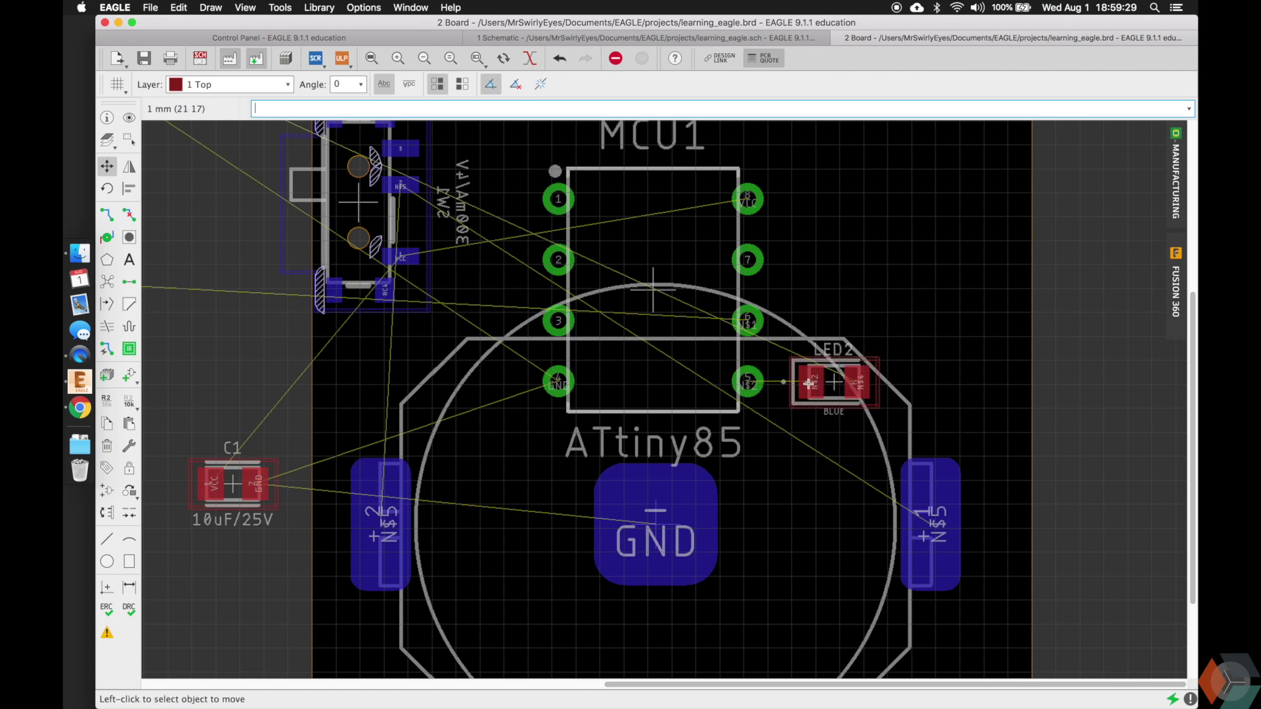
scroll(811, 382, down, 4)
Turn resistor R2 horizontal and place it just right of LED2
click(346, 166)
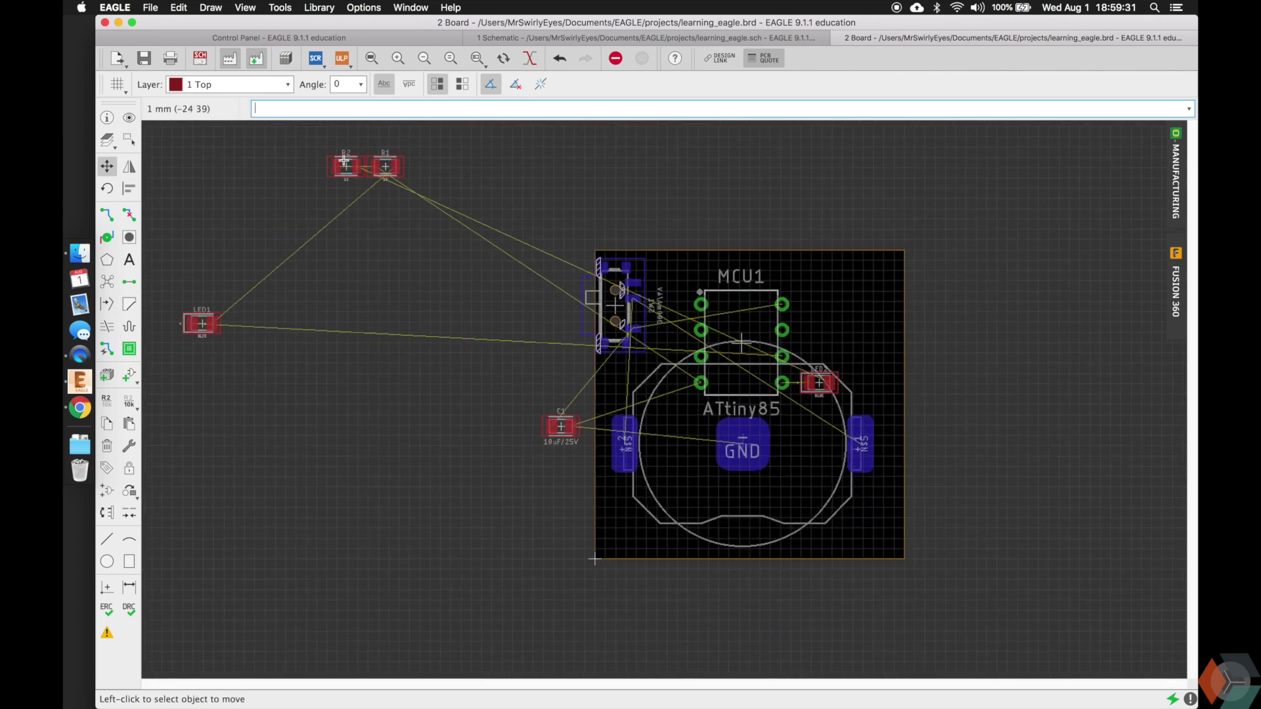
scroll(806, 359, up, 4)
right_click(807, 359)
right_click(807, 358)
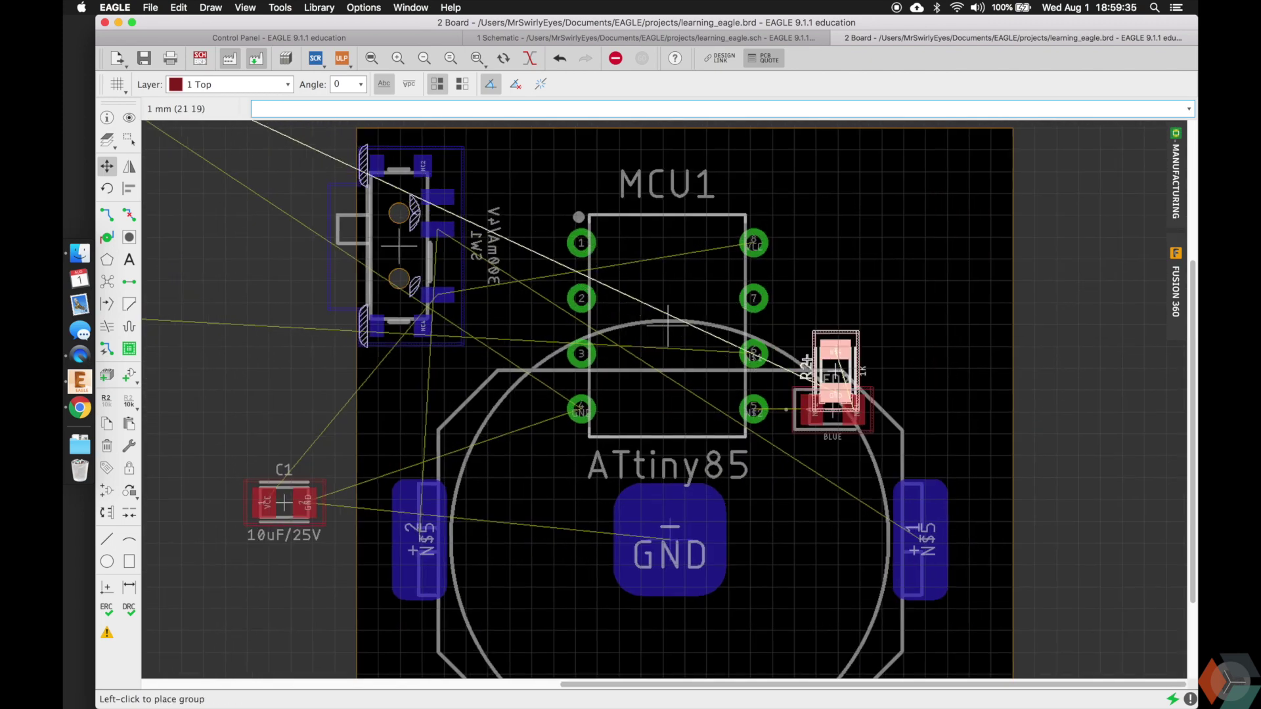
right_click(817, 352)
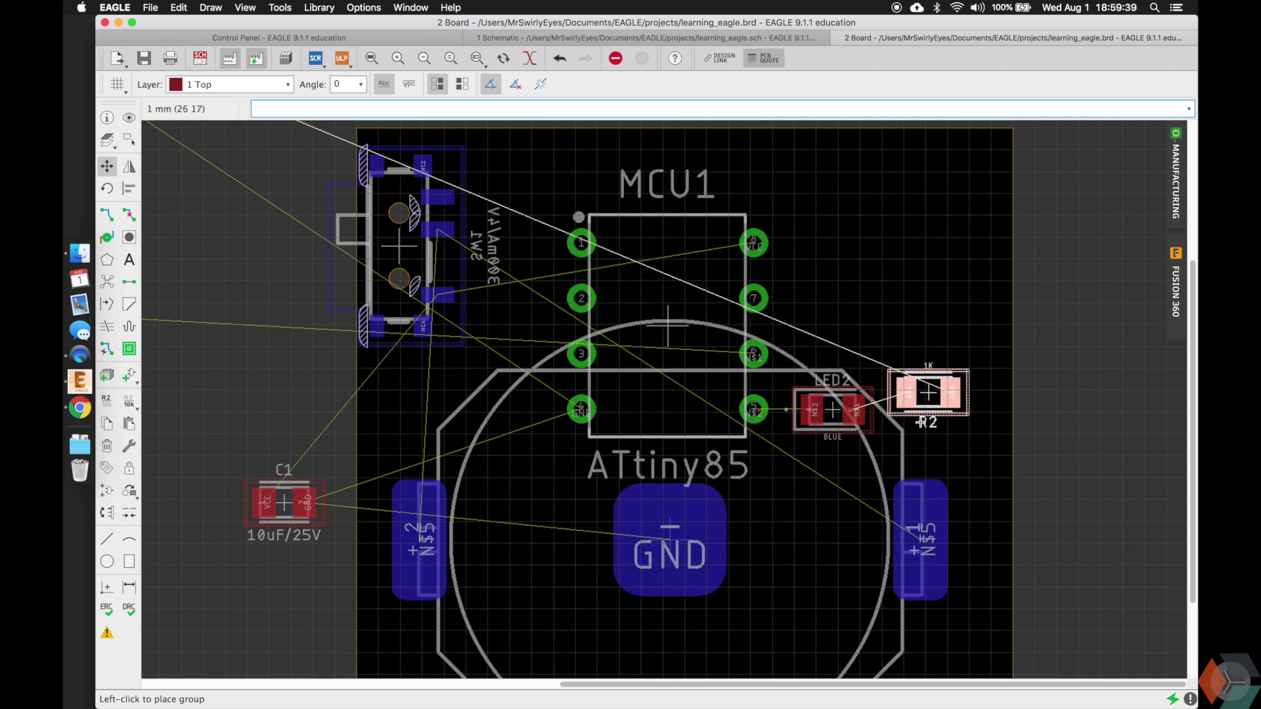
click(920, 424)
scroll(920, 424, down, 5)
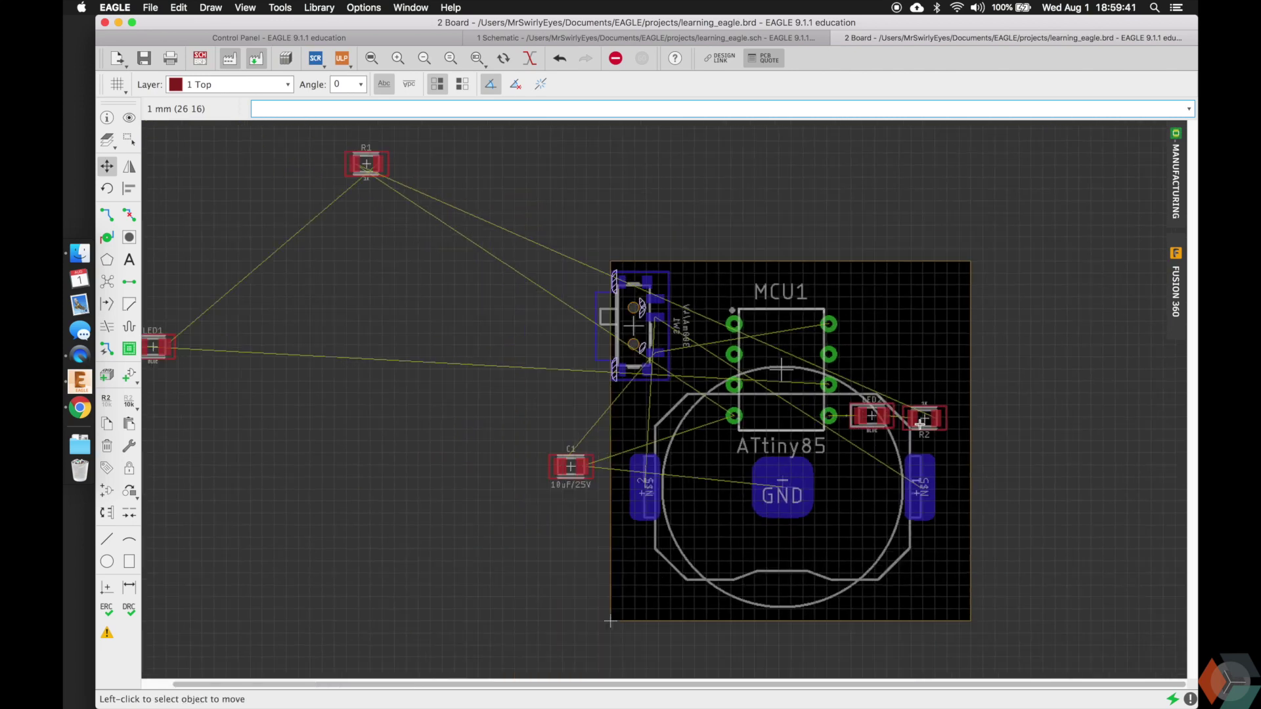
Move LED1, rotated horizontal, to just above LED2 beside the MCU
scroll(919, 423, up, 3)
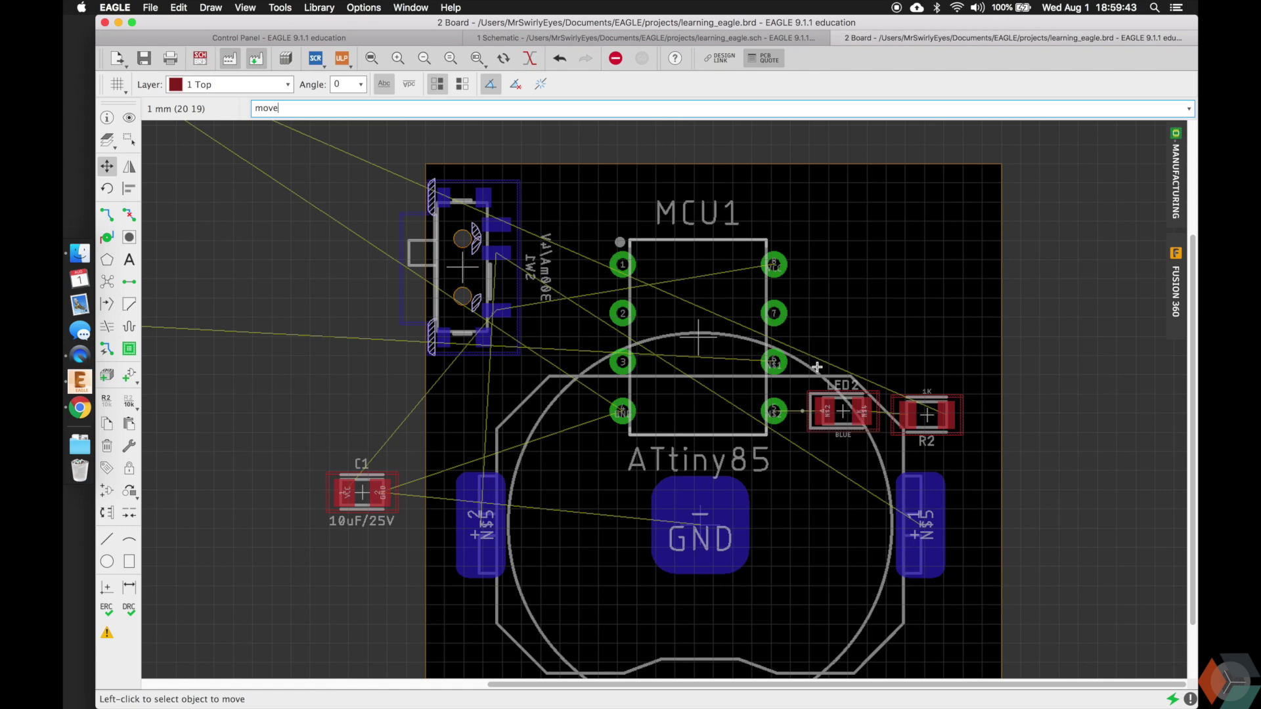
scroll(842, 394, up, 3)
scroll(842, 394, up, 1)
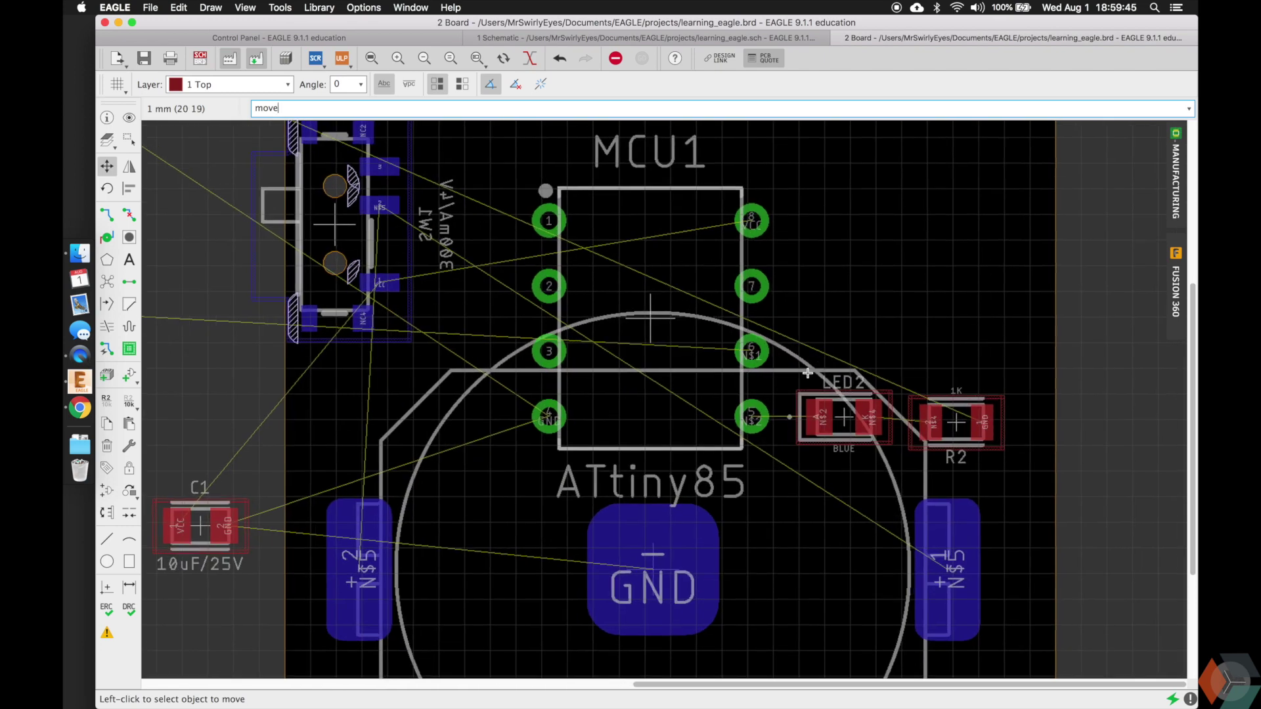
text(LED1)
key(Return)
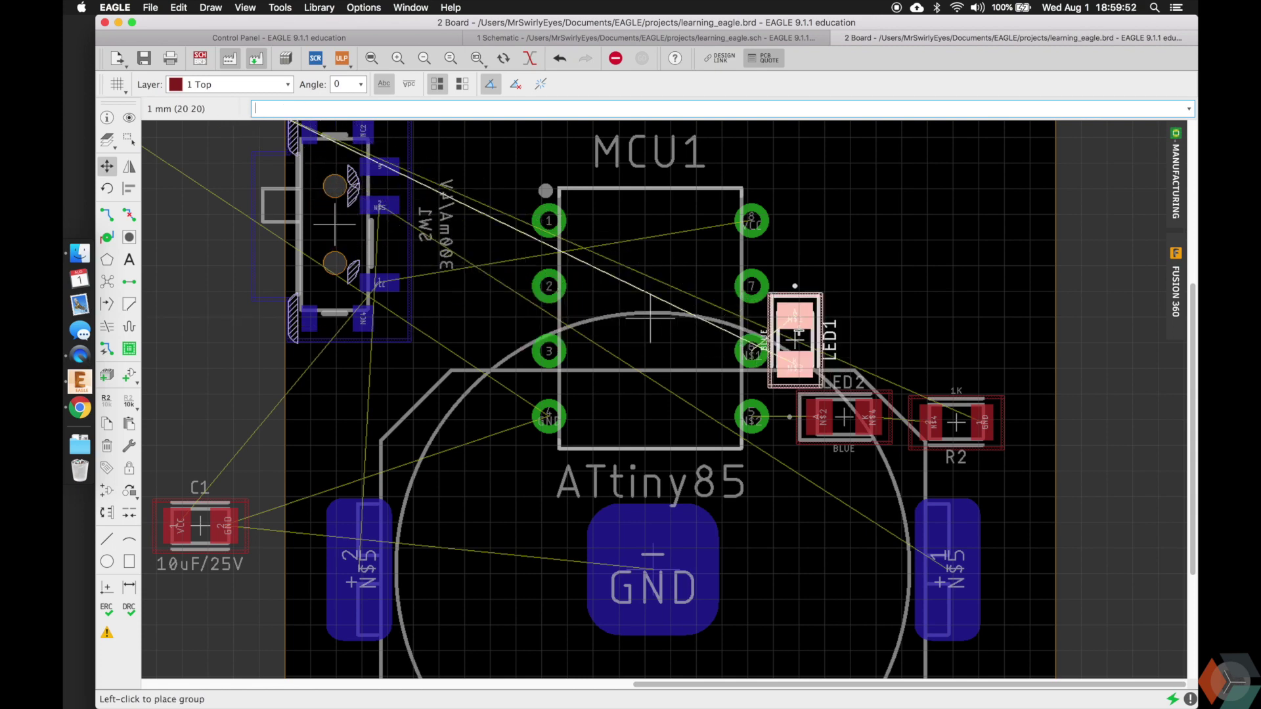
right_click(795, 340)
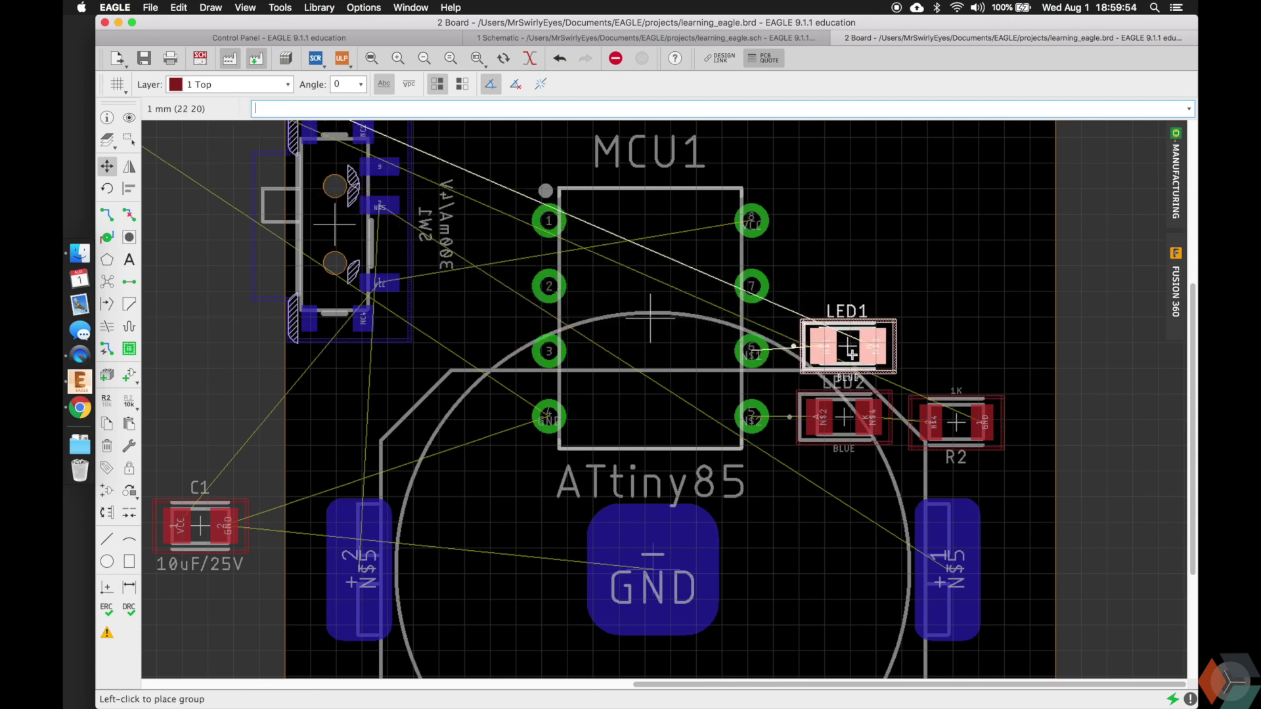
click(846, 351)
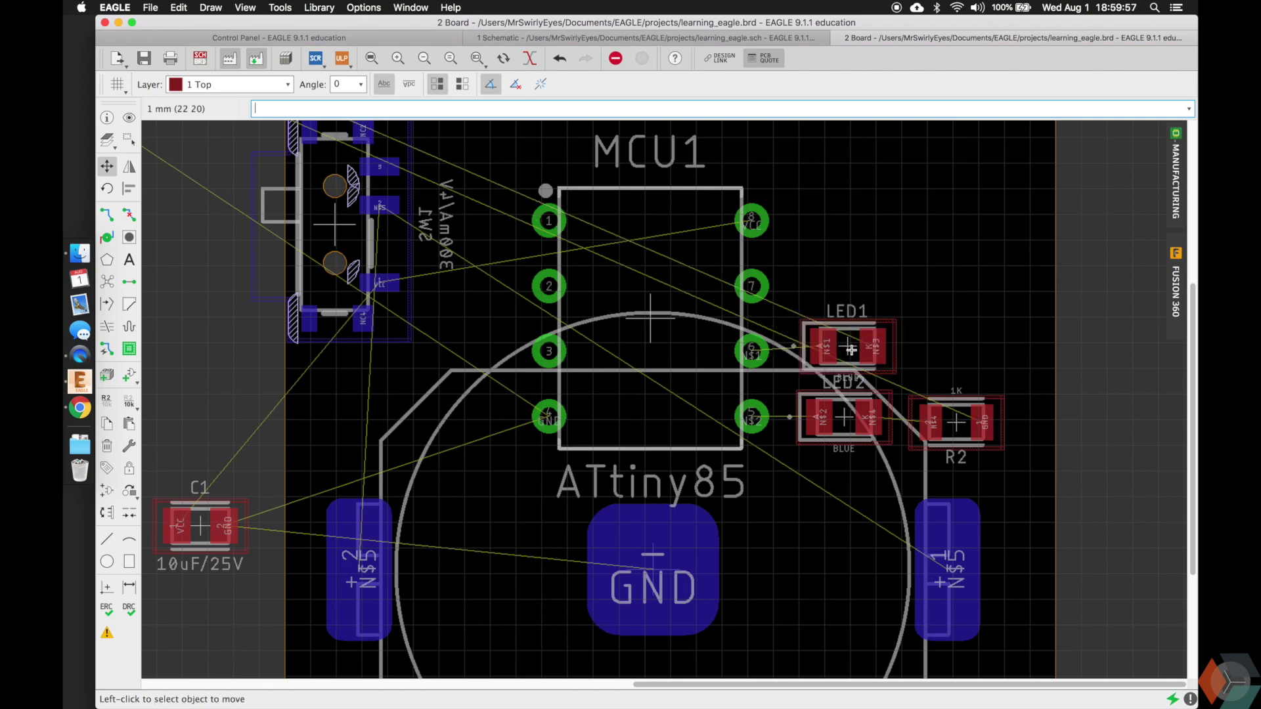
Move resistor R1 with 'move R1' and set it beside LED1
text(move R1)
key(Return)
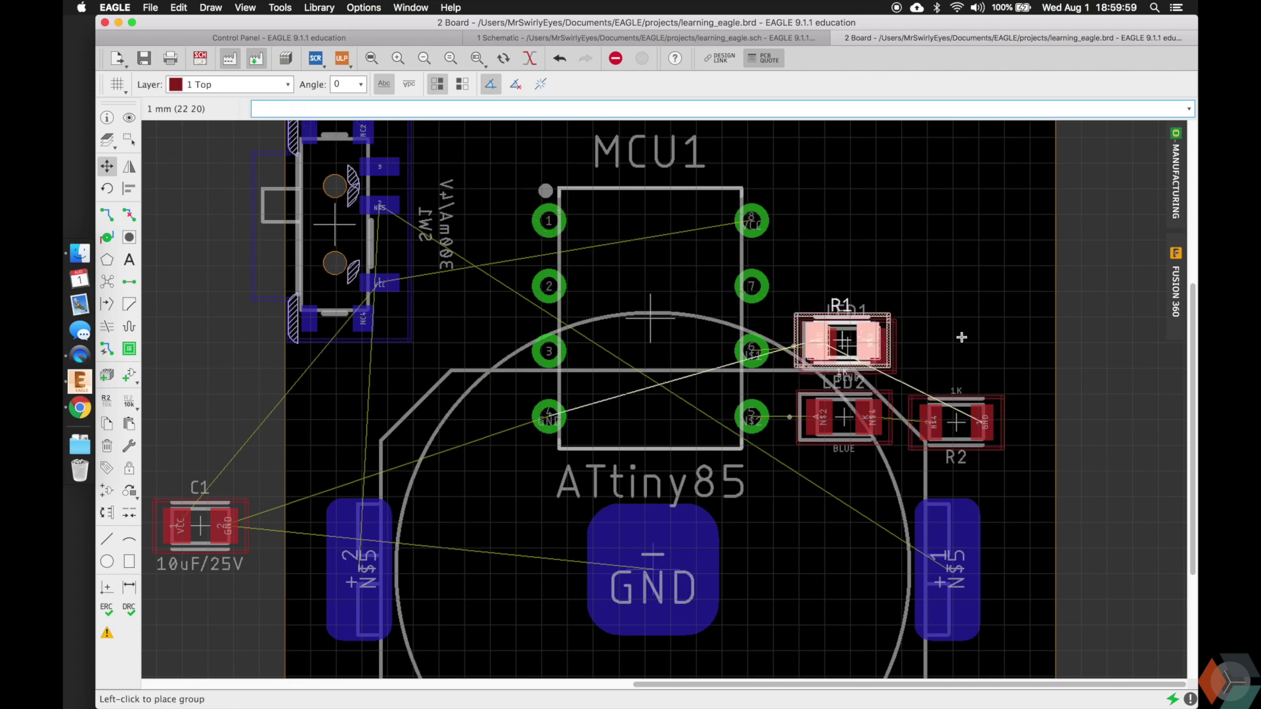
click(945, 341)
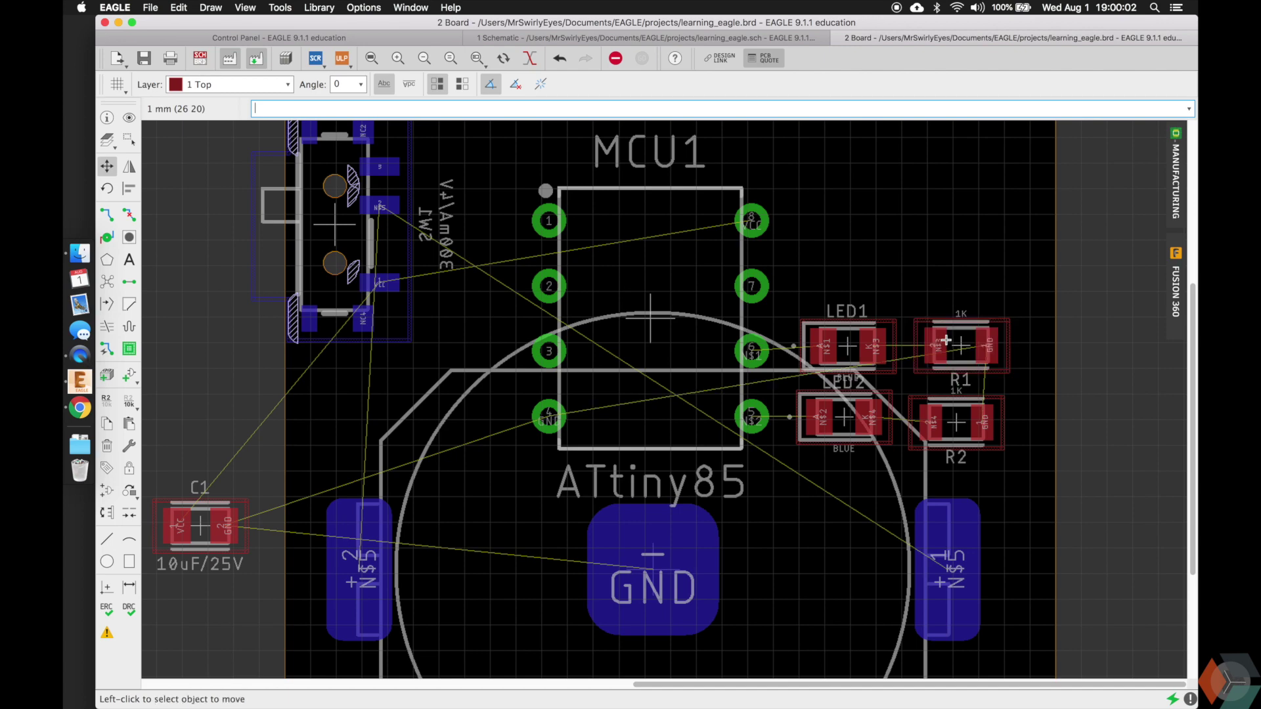
scroll(946, 341, down, 5)
Move capacitor C1 with 'move C1', rotate it three quarter turns, and place it right of pin 8
text(mo)
scroll(858, 393, up, 3)
text(ve C1)
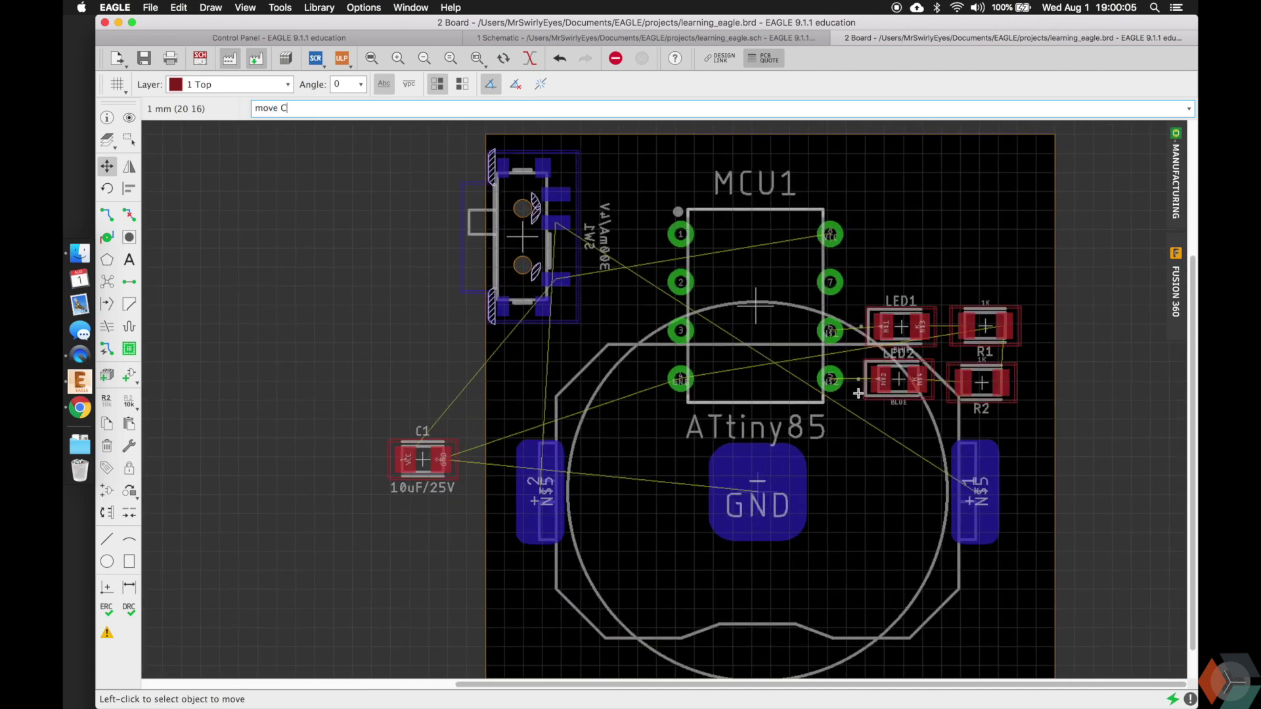
key(Return)
scroll(812, 289, up, 3)
right_click(811, 280)
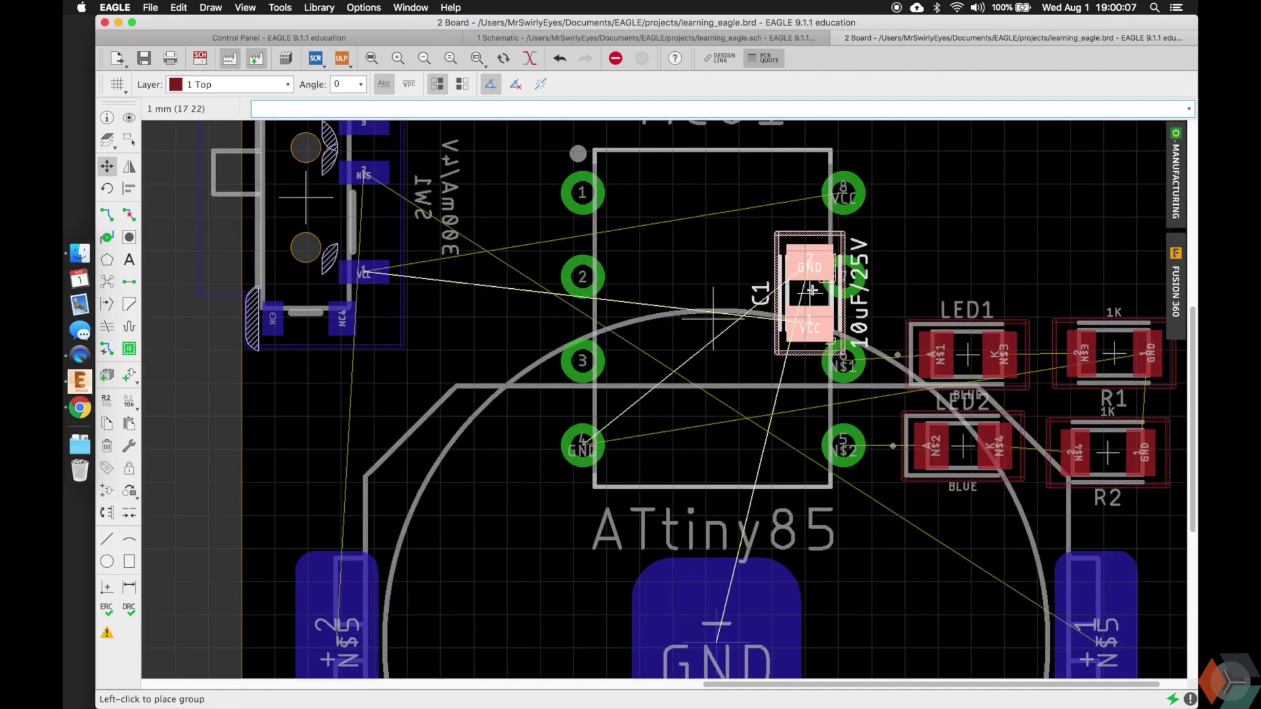
right_click(809, 274)
right_click(867, 259)
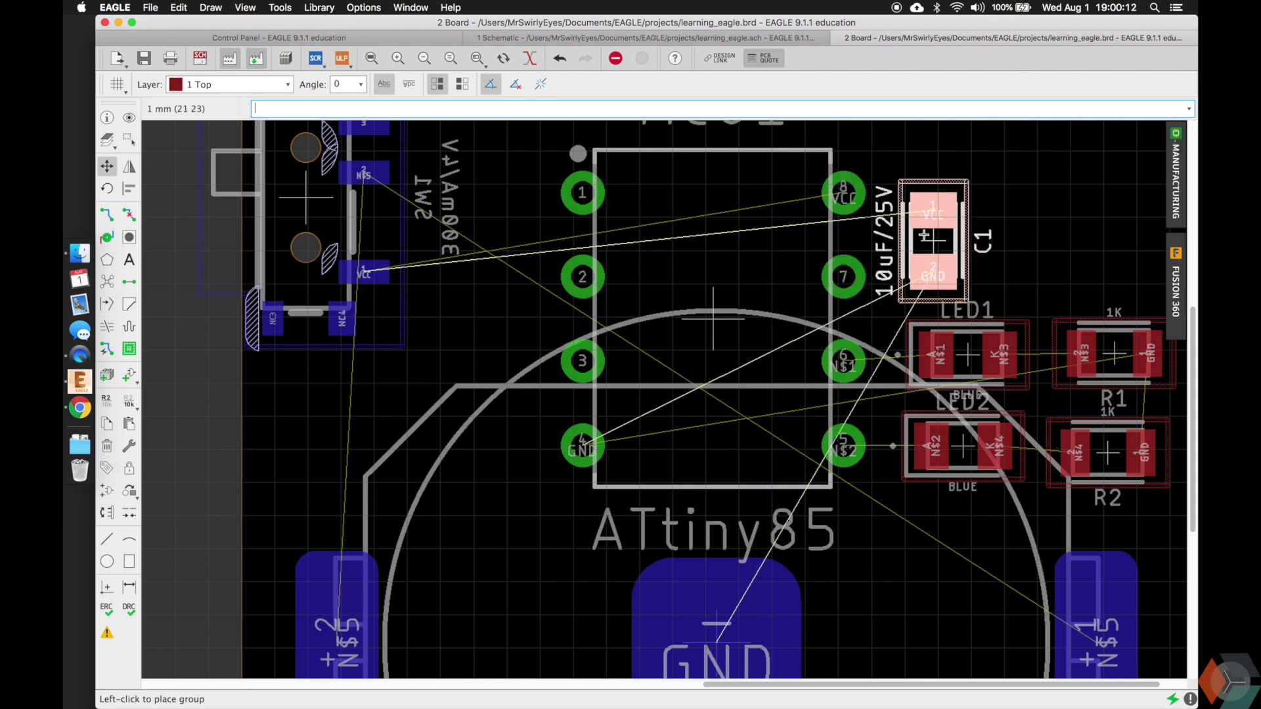
click(924, 235)
scroll(924, 236, down, 3)
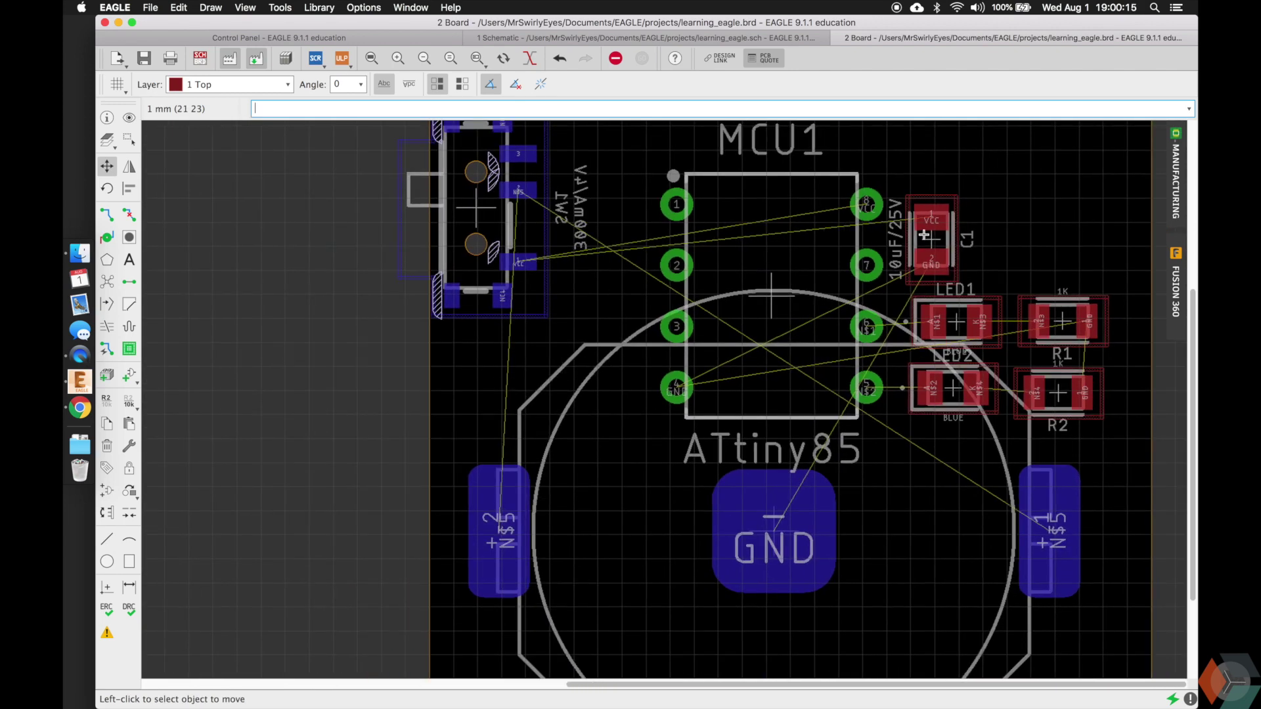
scroll(924, 235, down, 3)
scroll(931, 328, up, 4)
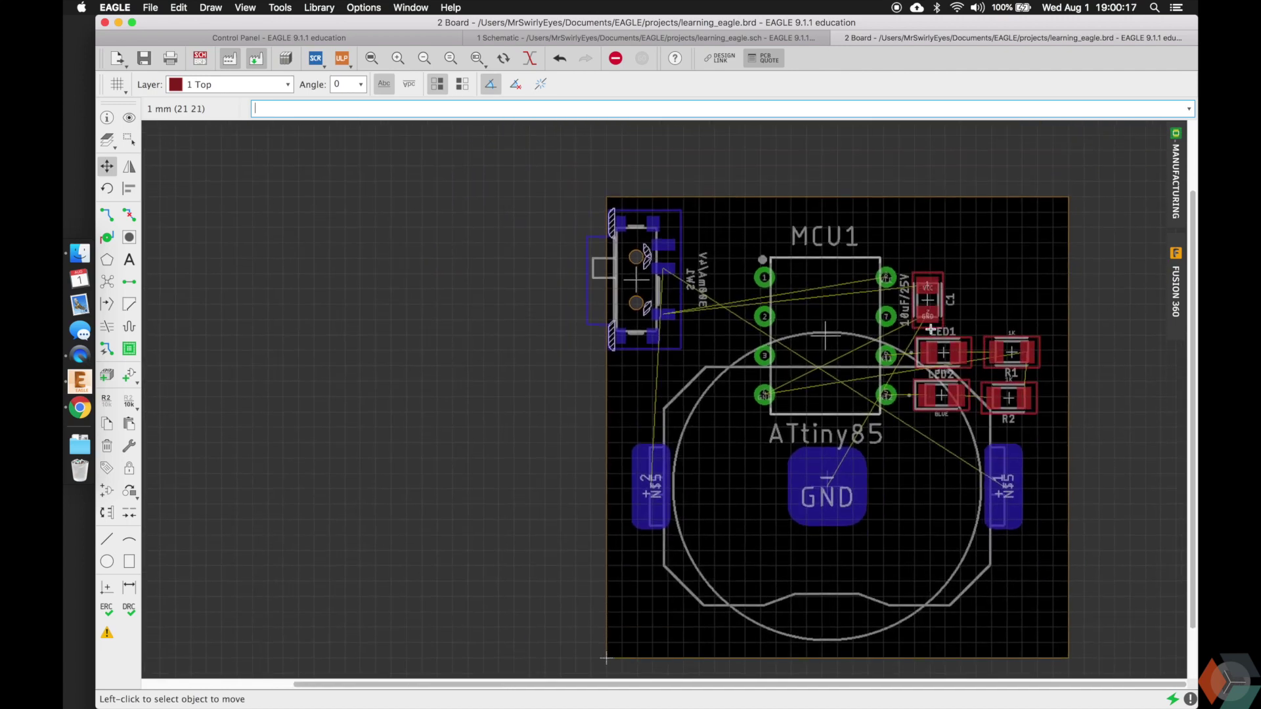
scroll(902, 286, up, 3)
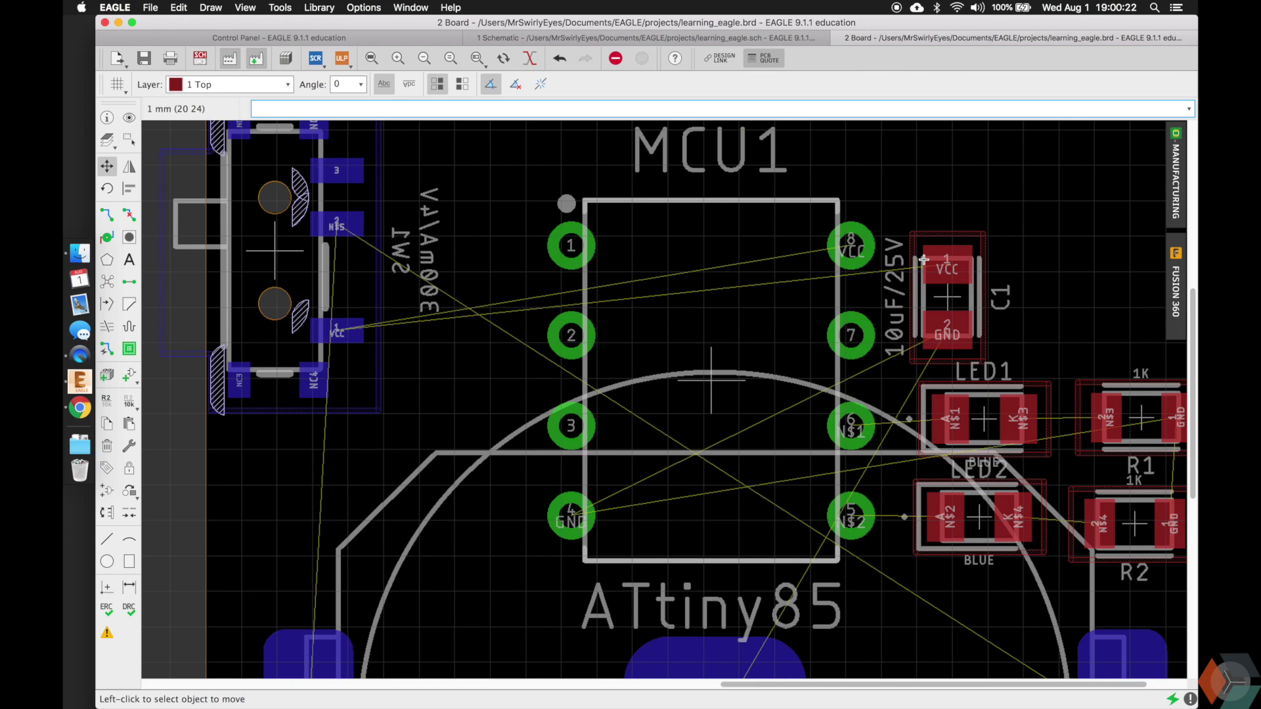
scroll(923, 260, down, 2)
scroll(923, 260, down, 3)
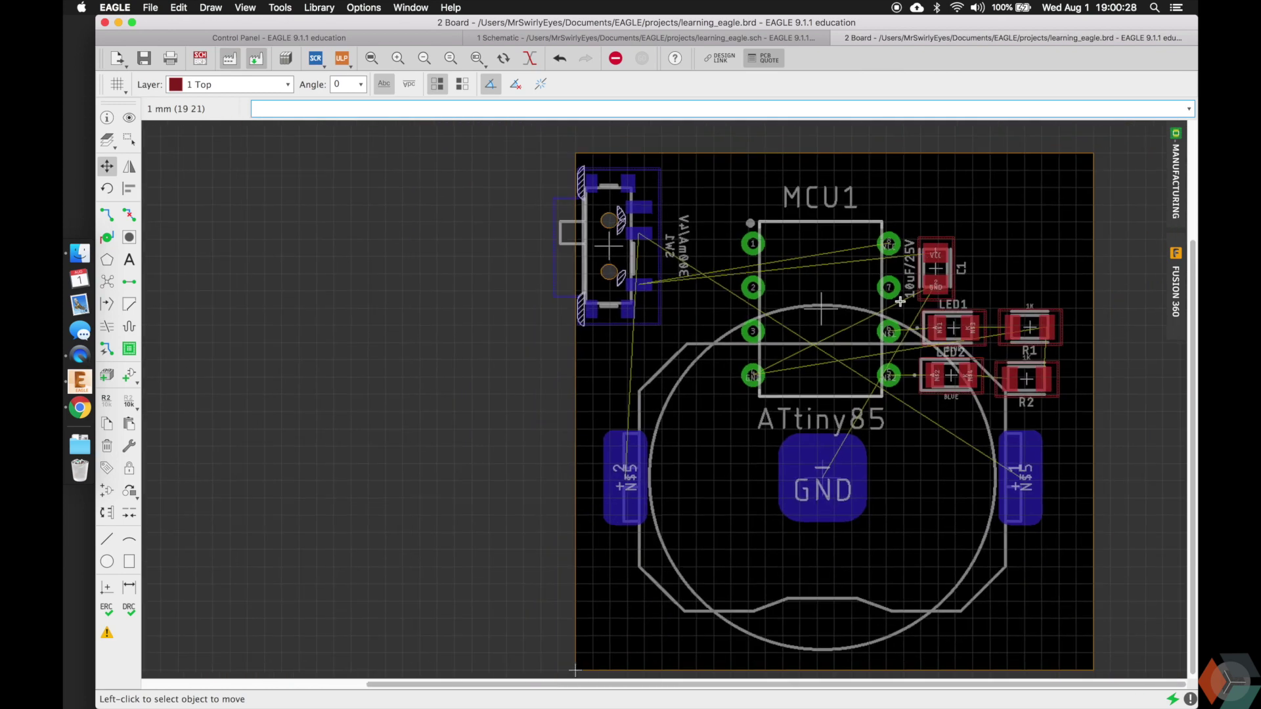
Run ratsnest to reroute airwires along shortest paths, leaving 12, then fit the board in view
scroll(900, 302, down, 1)
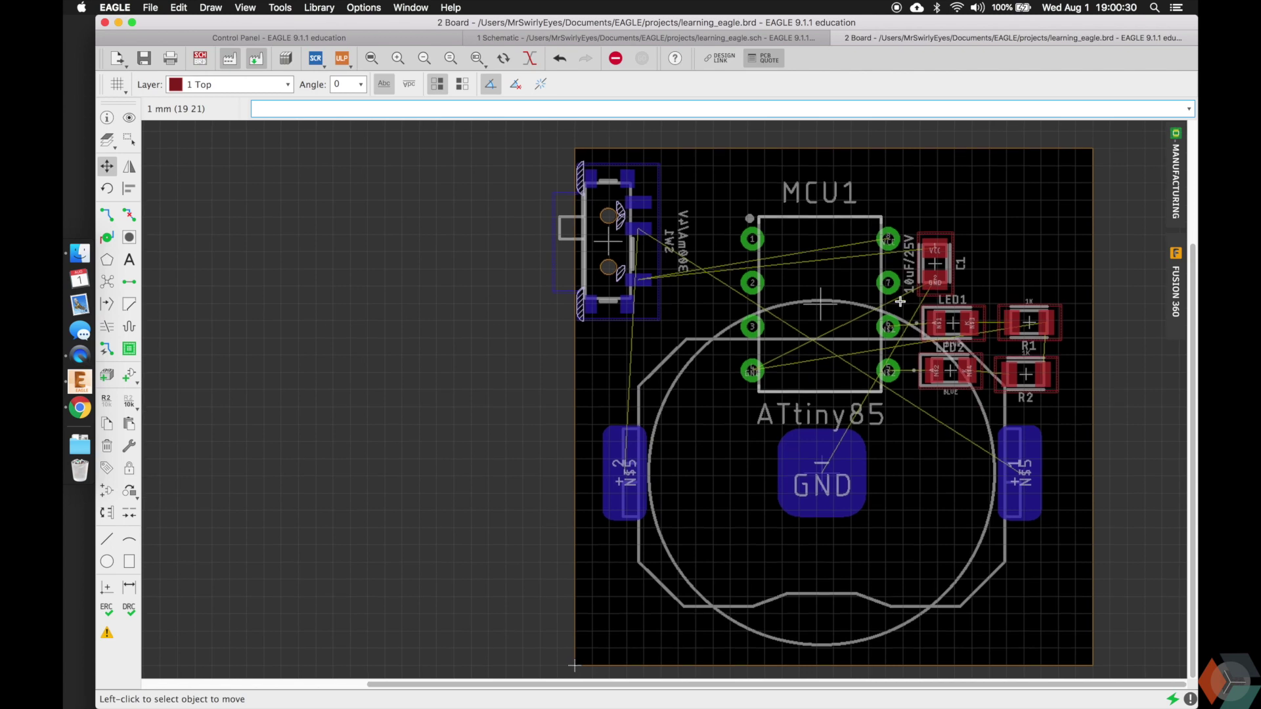
text(ratsnest)
key(Return)
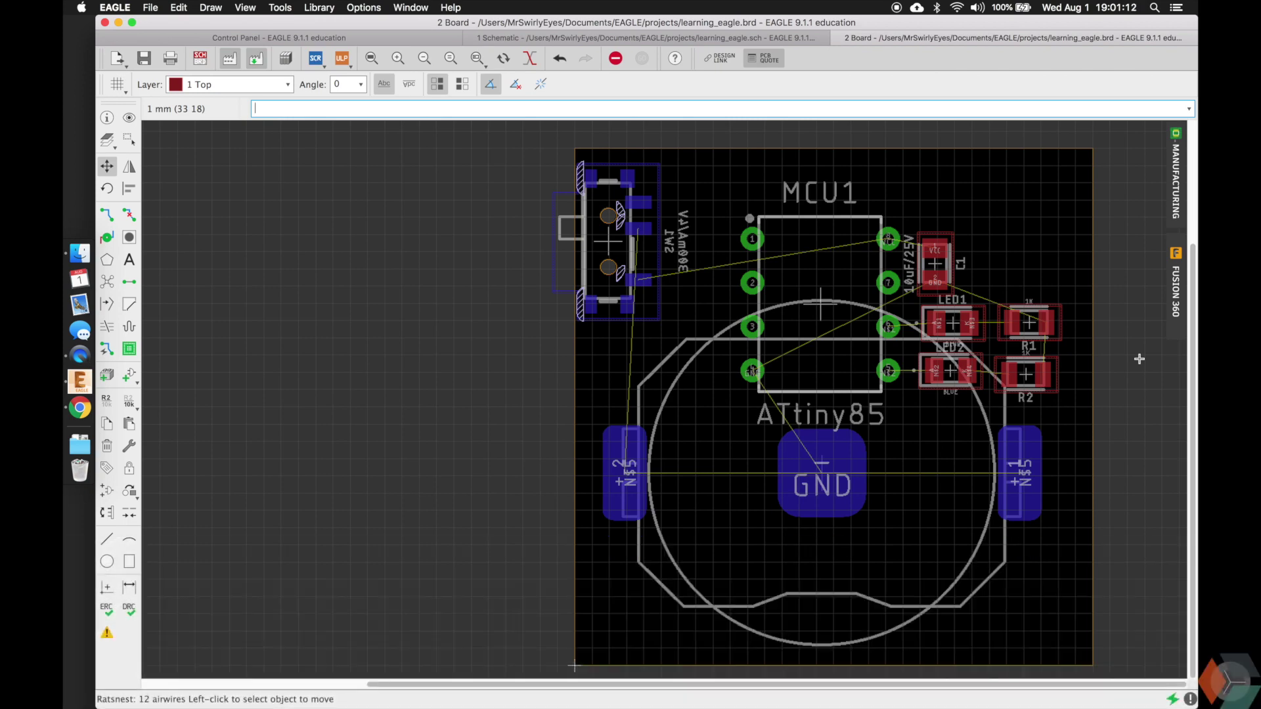
click(372, 58)
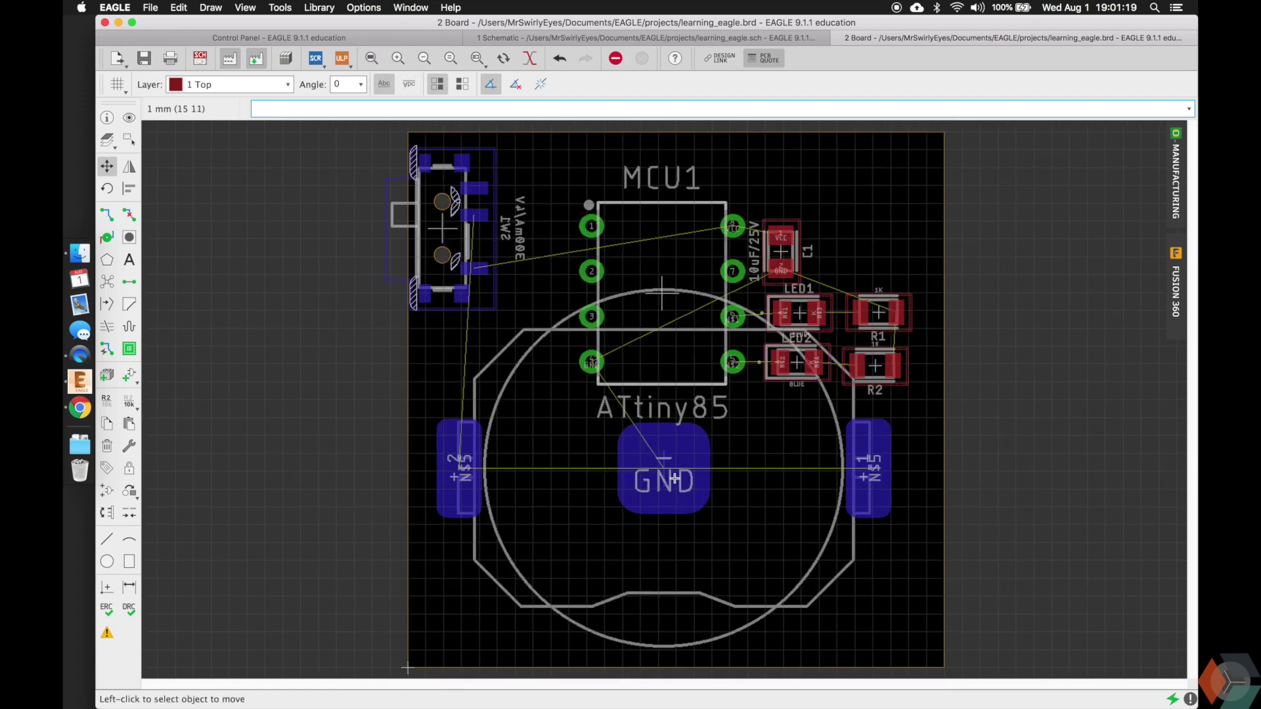
scroll(663, 458, up, 5)
scroll(662, 458, down, 6)
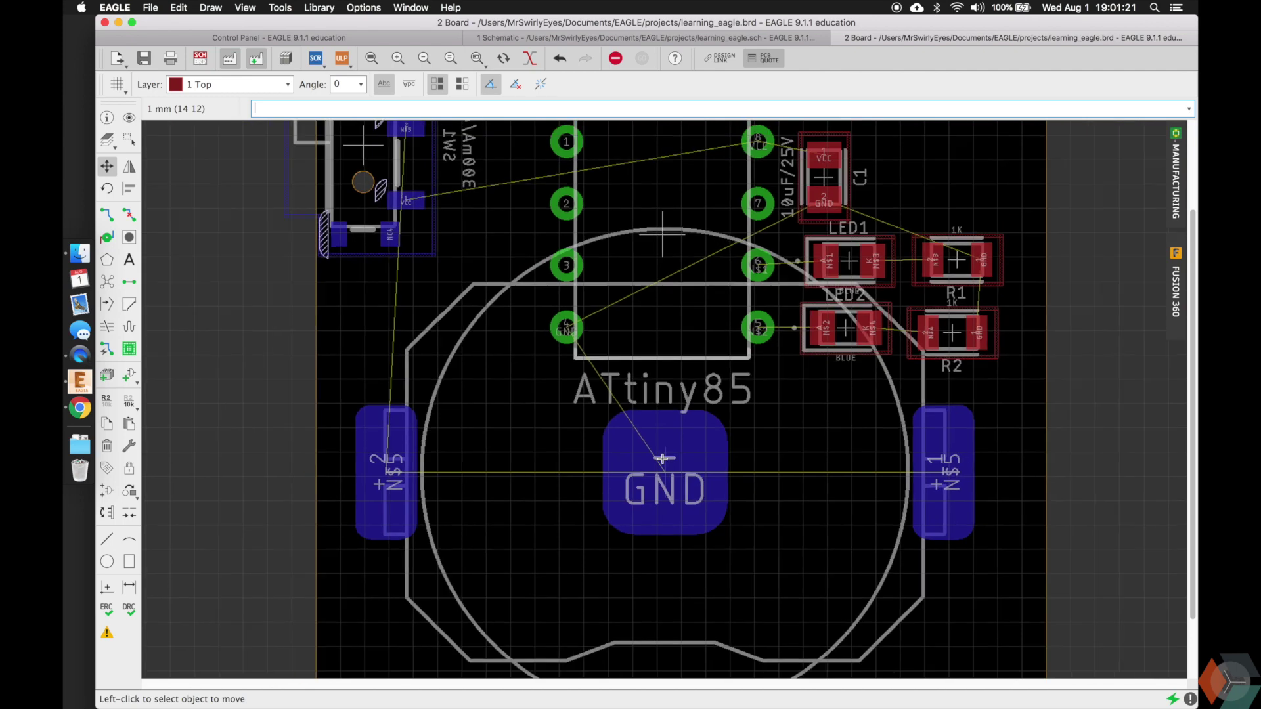
scroll(663, 459, down, 1)
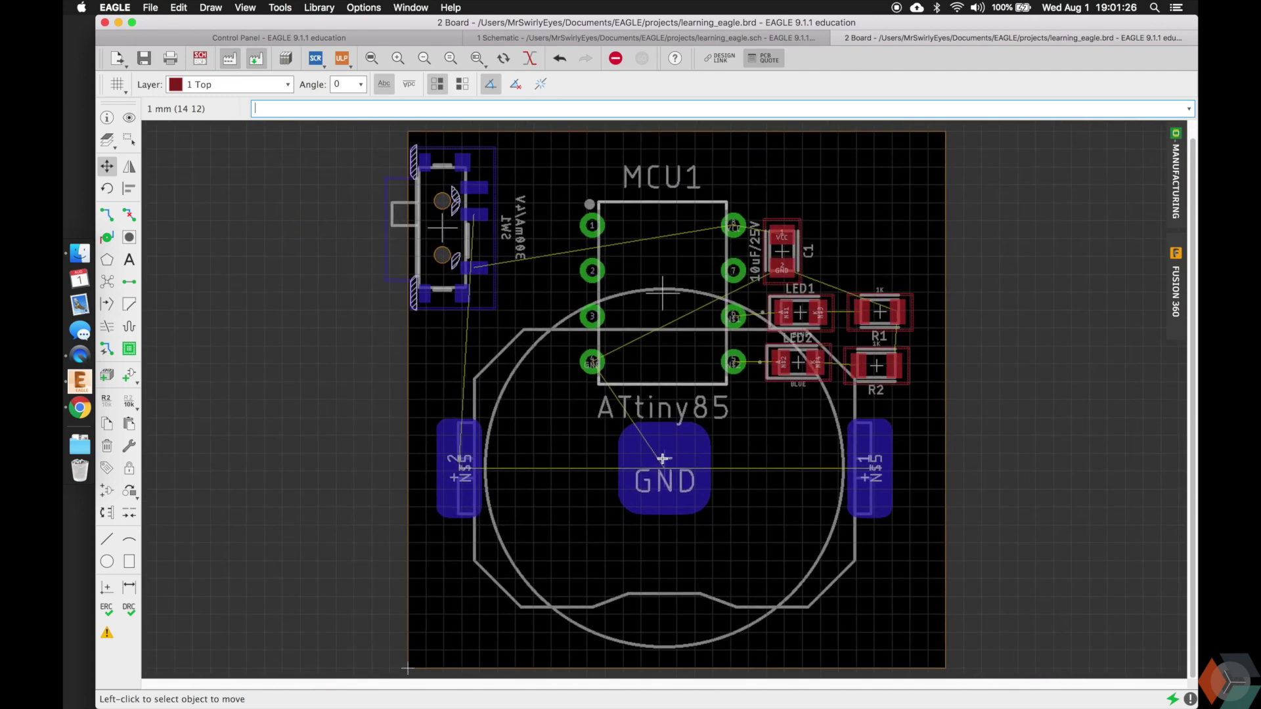
Using info, set MCU1's position to 14, 20 and SW1's to 0, 25
text(info)
key(Return)
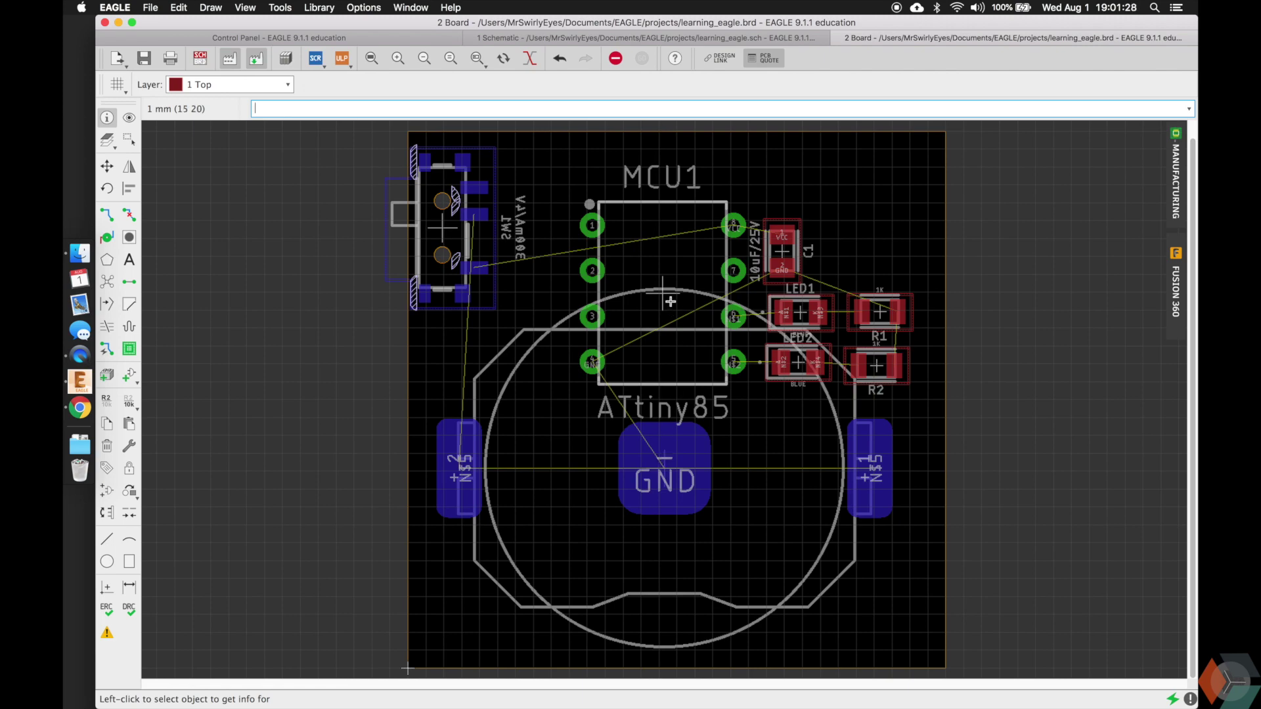
click(670, 301)
click(411, 122)
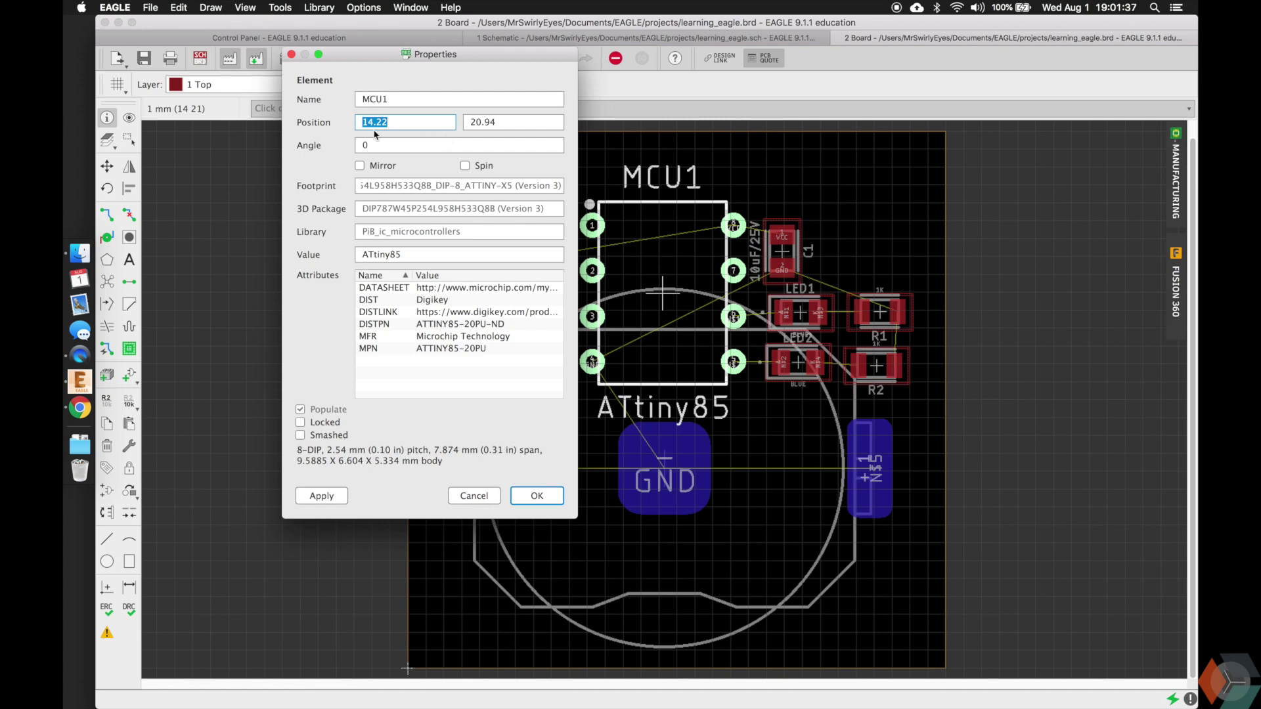
text(14)
key(Tab)
text(20)
key(Return)
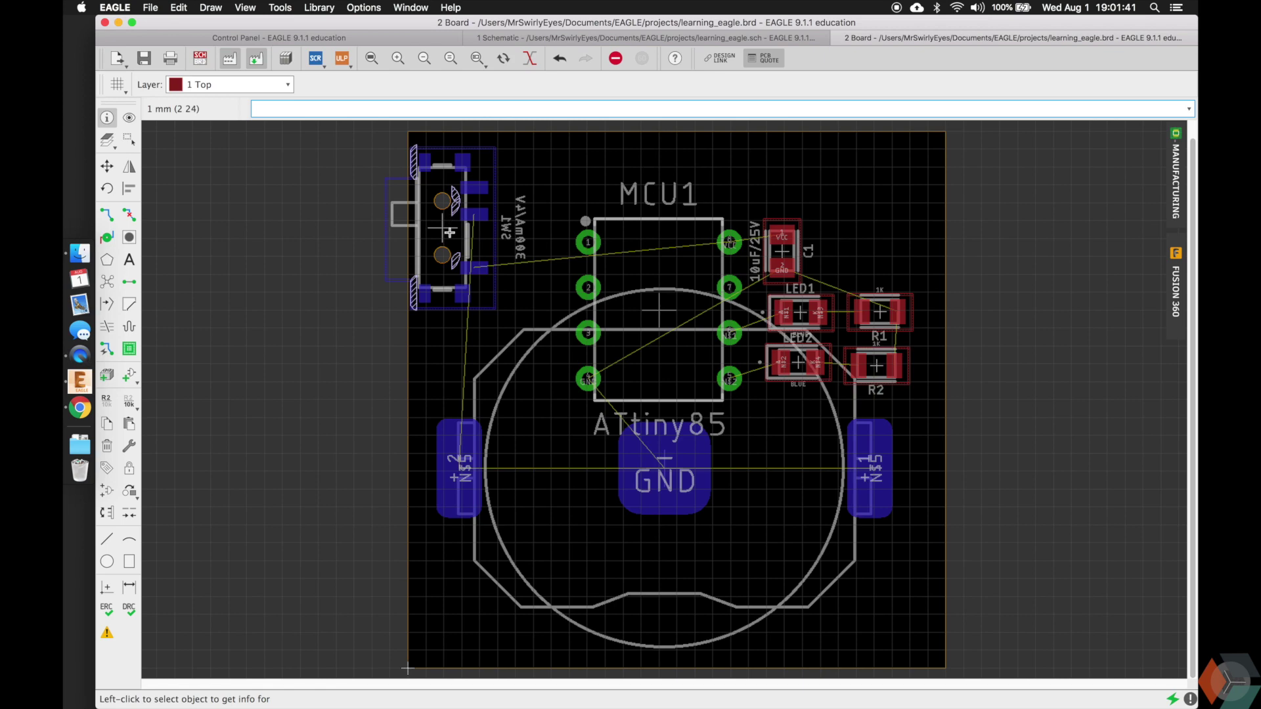
click(439, 222)
click(653, 95)
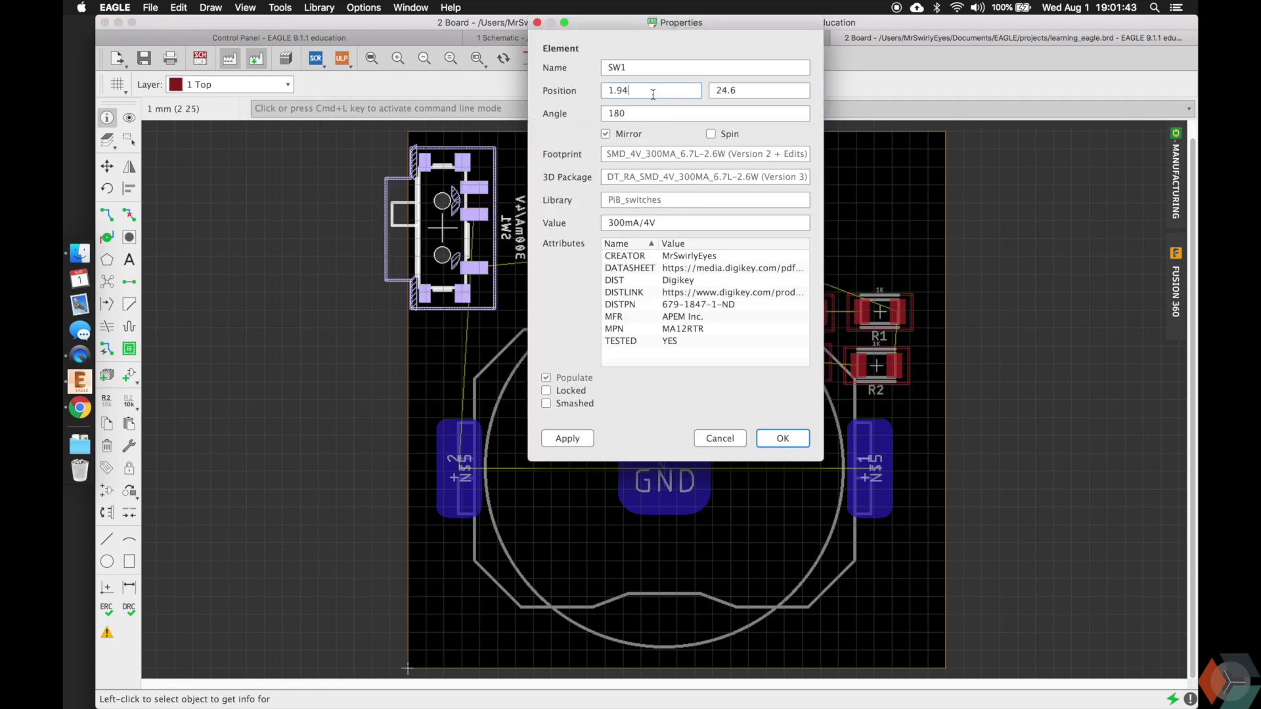
text(0)
key(Tab)
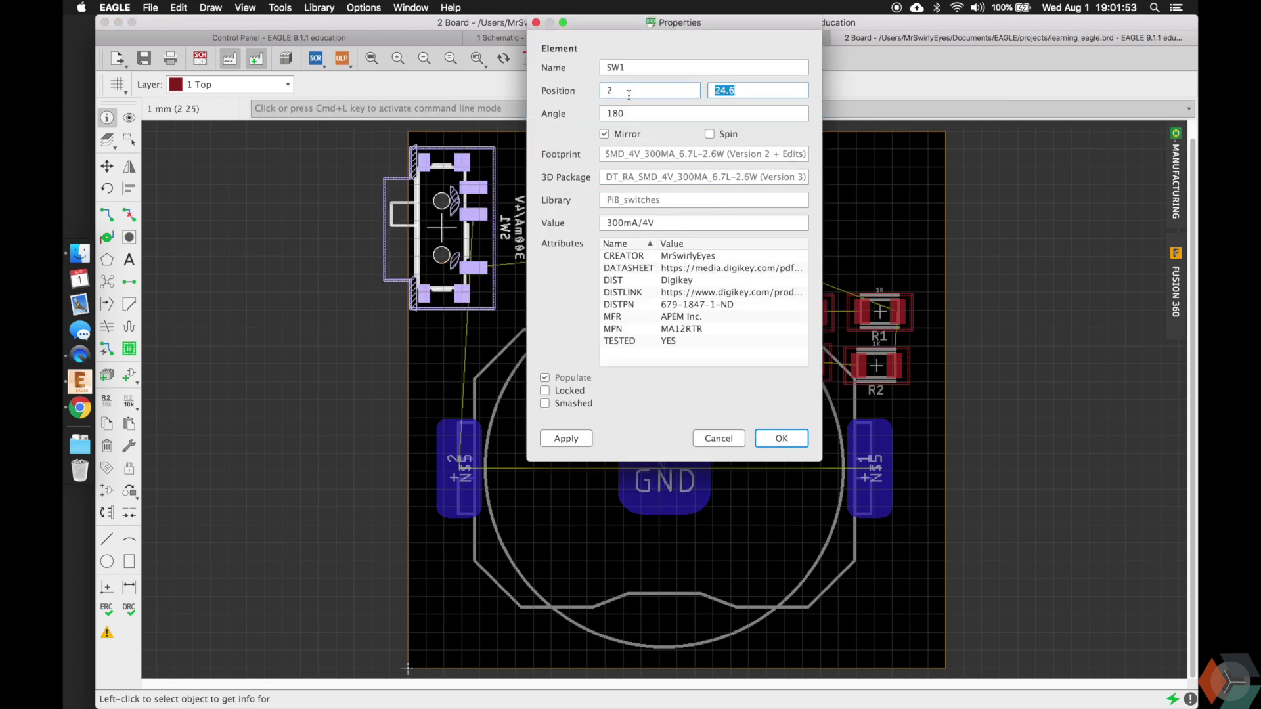
text(25)
key(Return)
Set BATT1's position to 24, 11 and LED2's to 22, 17
click(669, 471)
click(668, 471)
text(24)
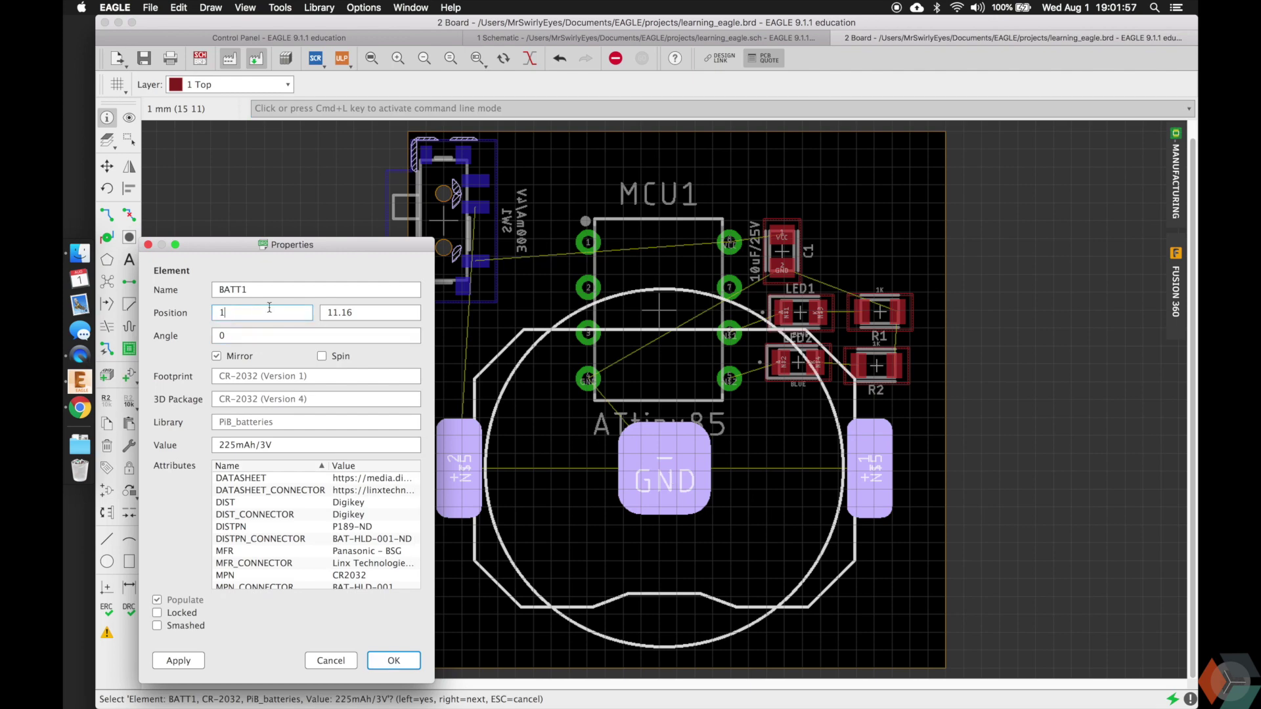
key(Tab)
text(11)
key(Return)
click(799, 363)
text(22)
key(Tab)
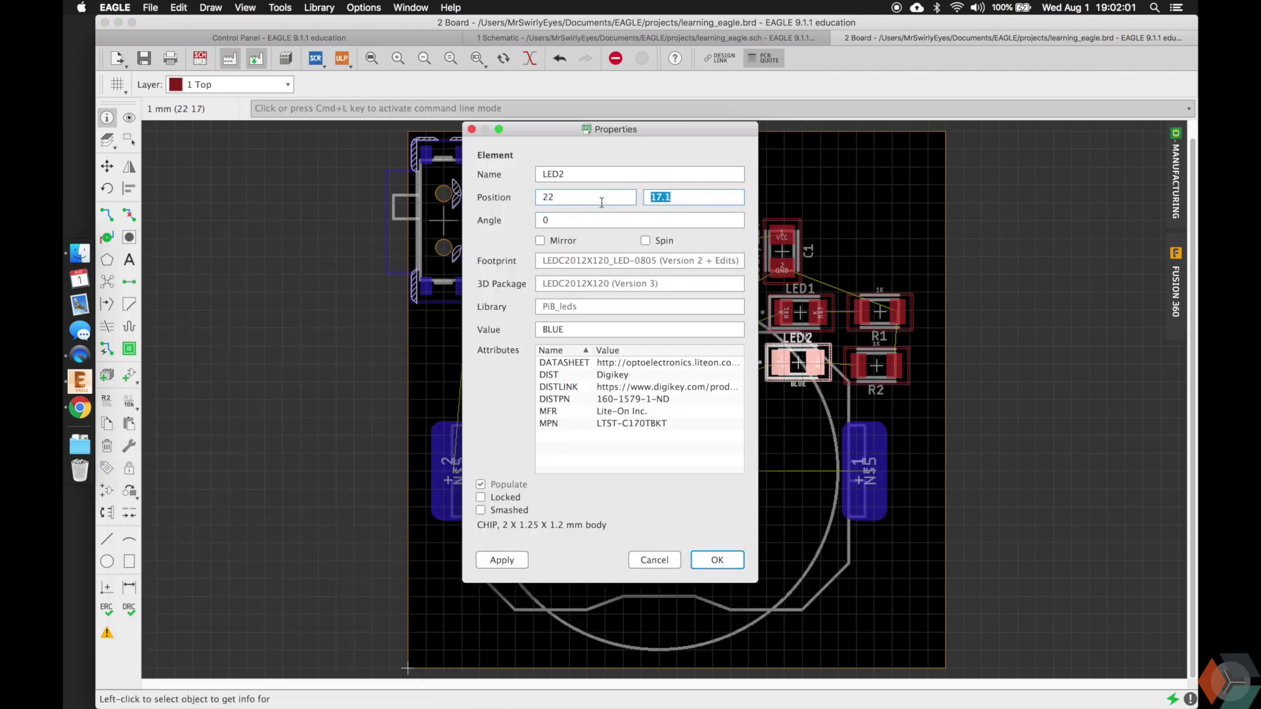
text(17)
key(Return)
Set R2's position to 26, 17 and LED1's to 22, 19.9
click(878, 367)
double_click(652, 206)
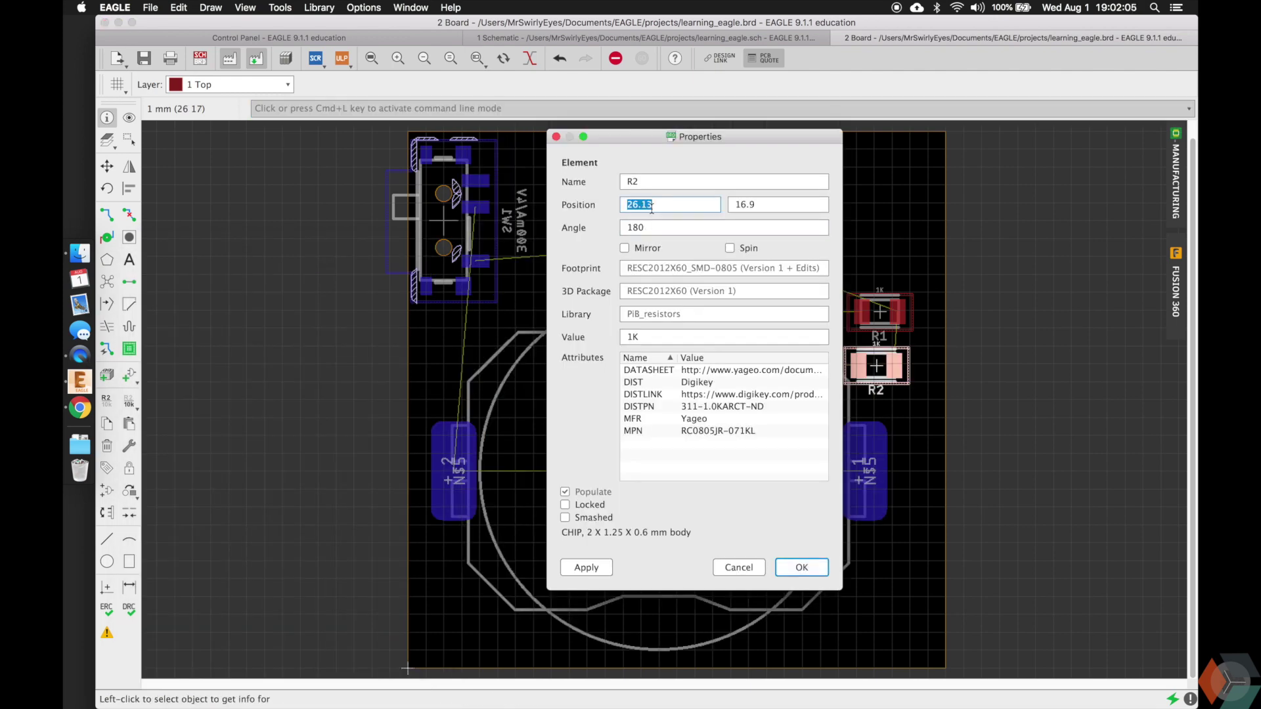
text(26)
double_click(792, 205)
text(17)
key(Return)
click(801, 314)
double_click(571, 150)
text(22)
key(Tab)
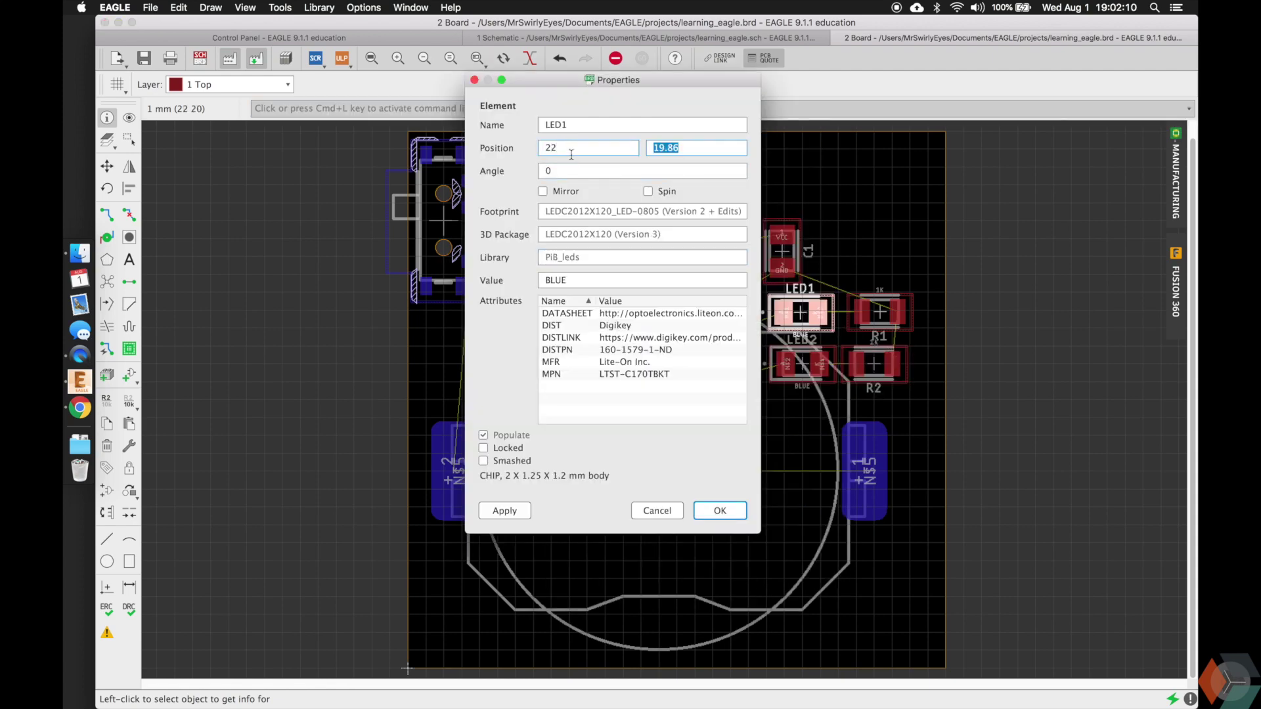
text(19.9)
key(Return)
Set R1's position to 26, 20 and C1's to 21, 23
click(880, 312)
click(880, 312)
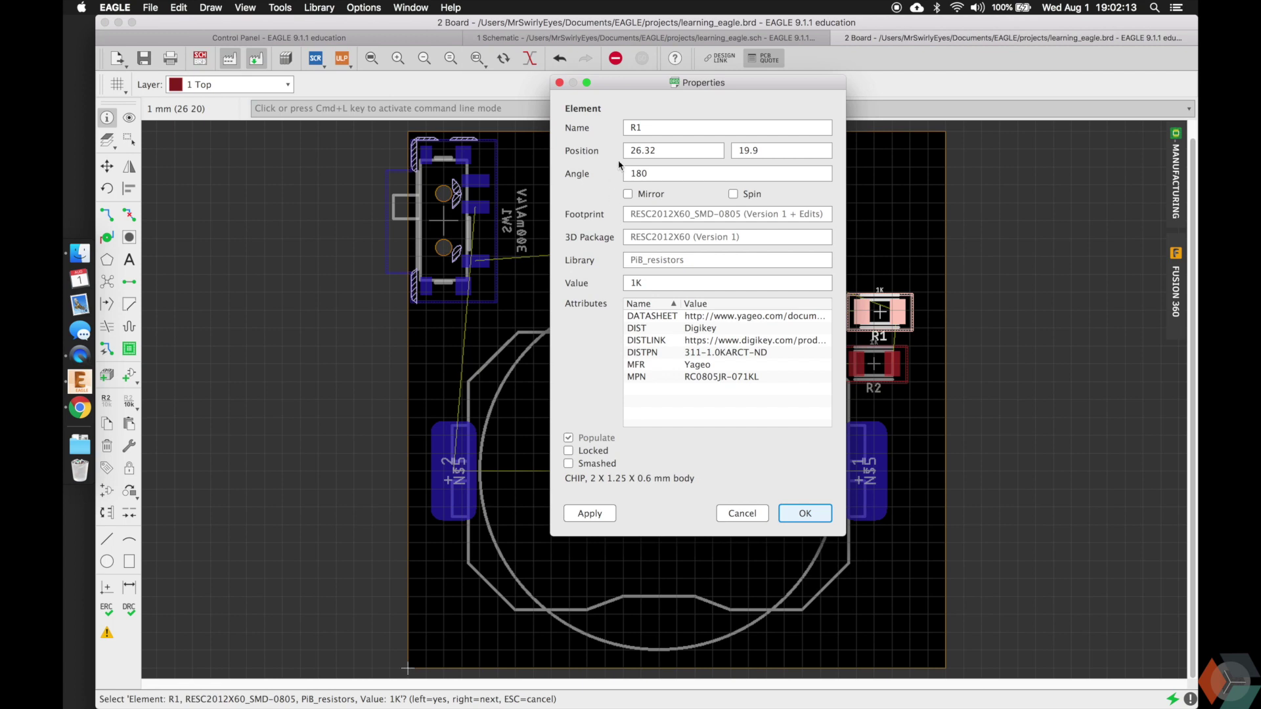
double_click(660, 151)
text(26)
key(Tab)
text(20)
key(Return)
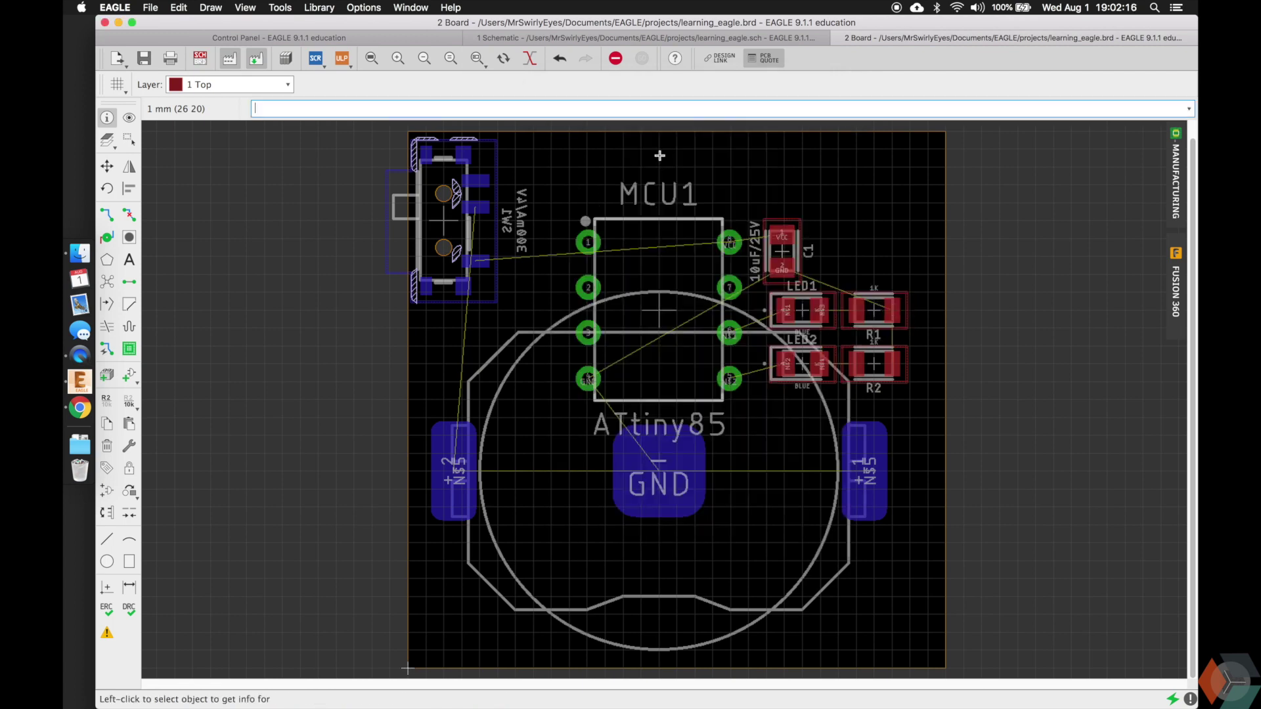
click(782, 252)
click(782, 252)
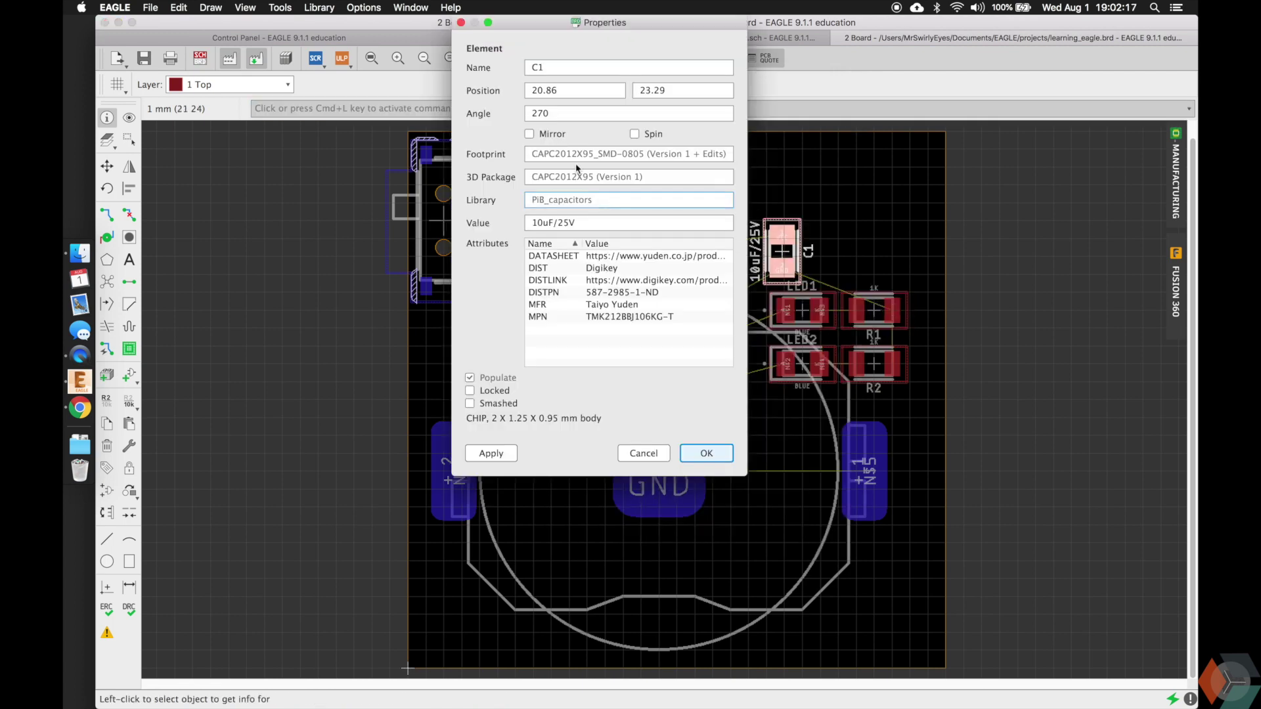
double_click(564, 91)
text(21)
key(Tab)
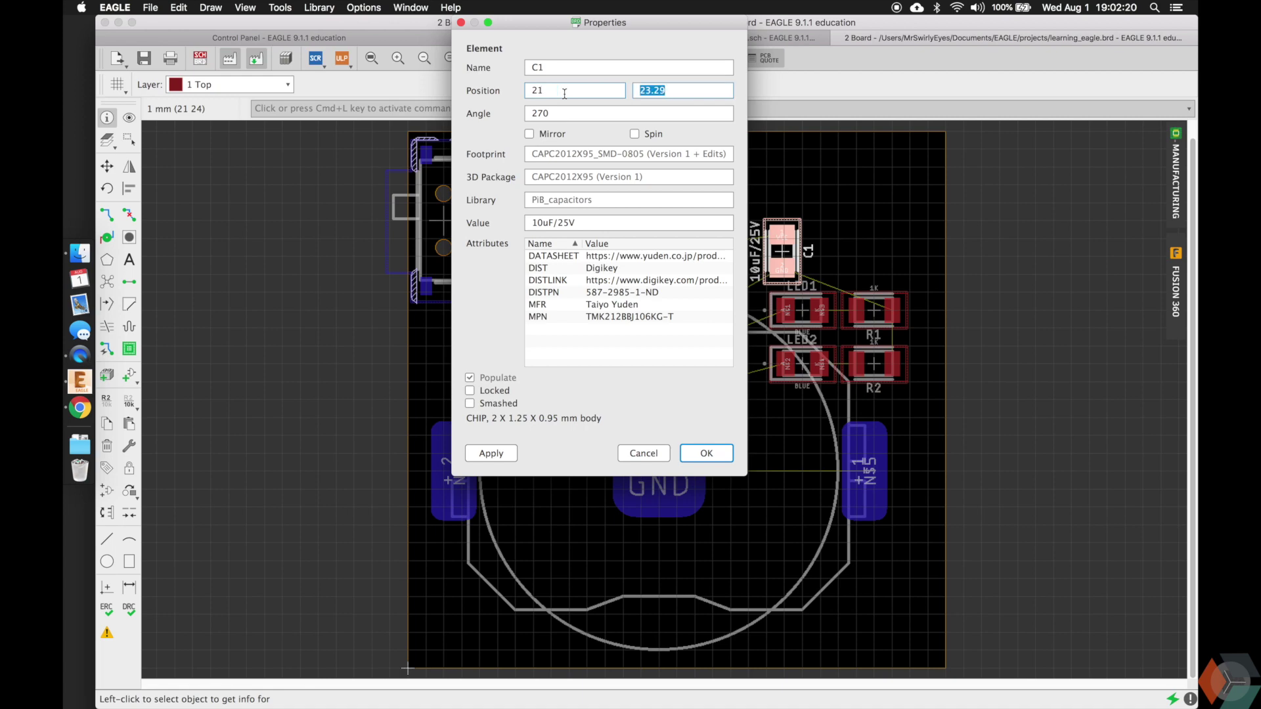
text(23)
key(Return)
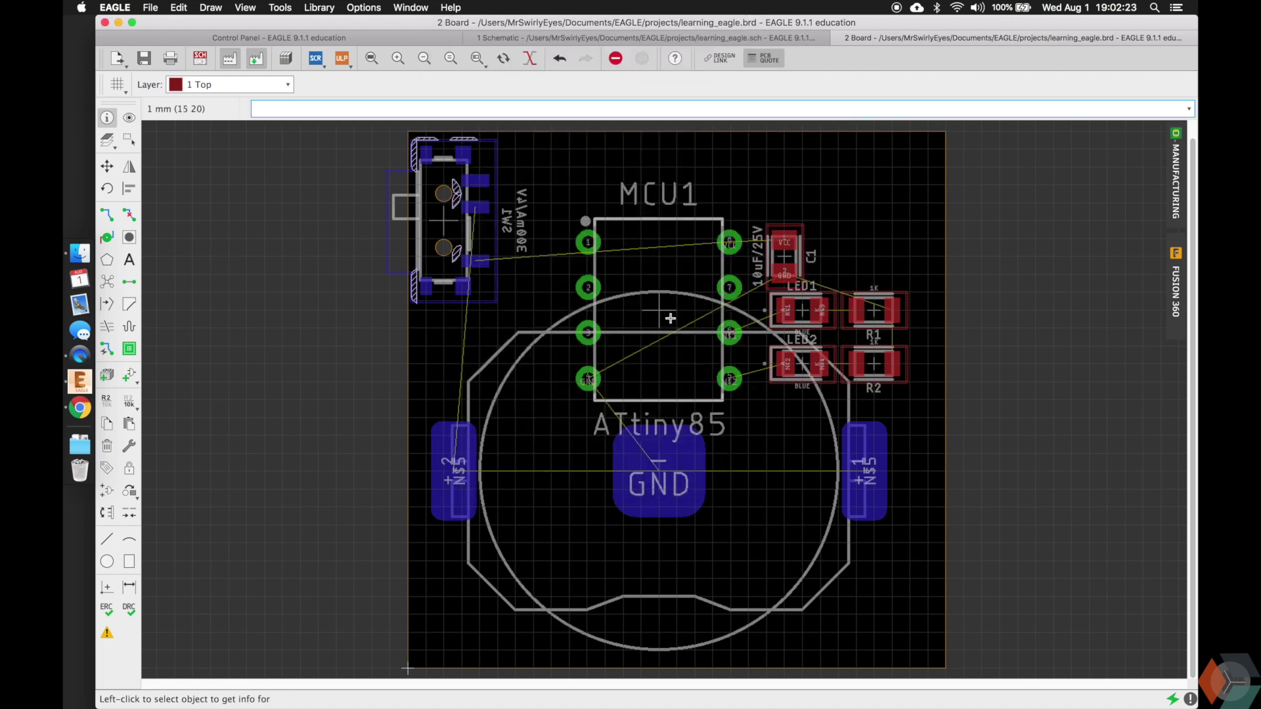
scroll(651, 316, up, 3)
Adjust the zoom and reactivate the Move tool with F7
scroll(655, 276, down, 5)
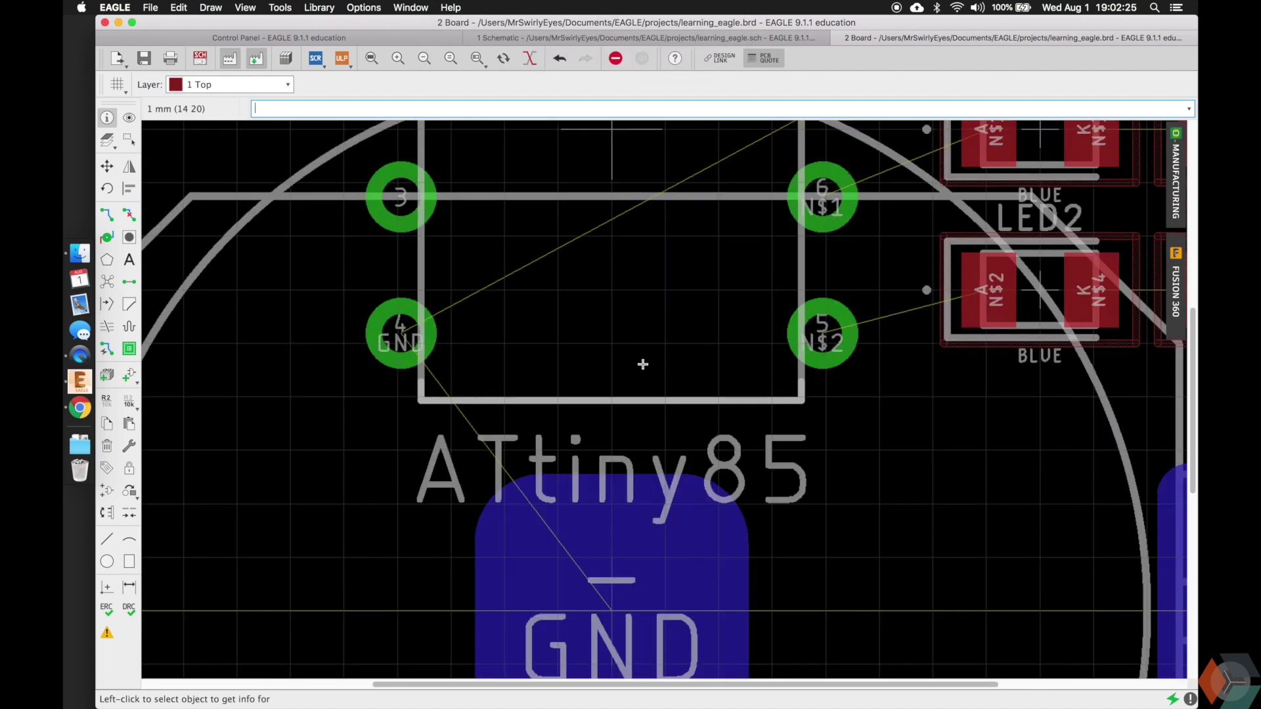
key(F7)
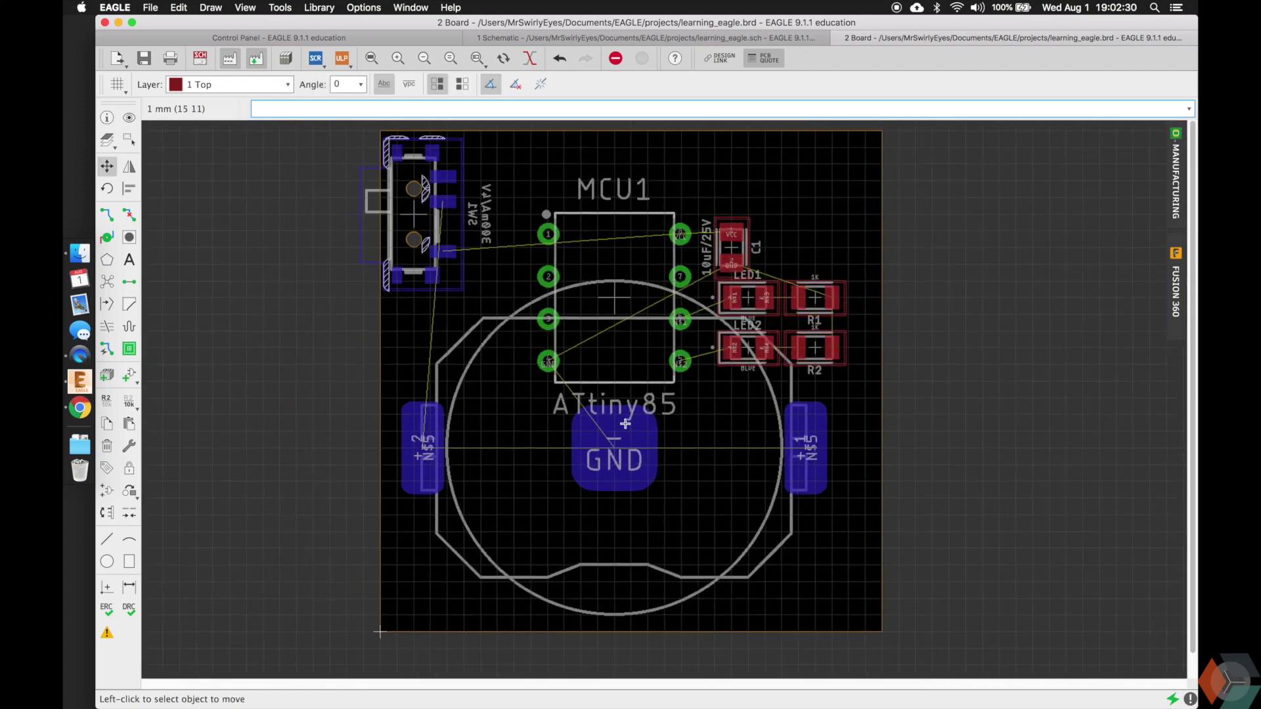